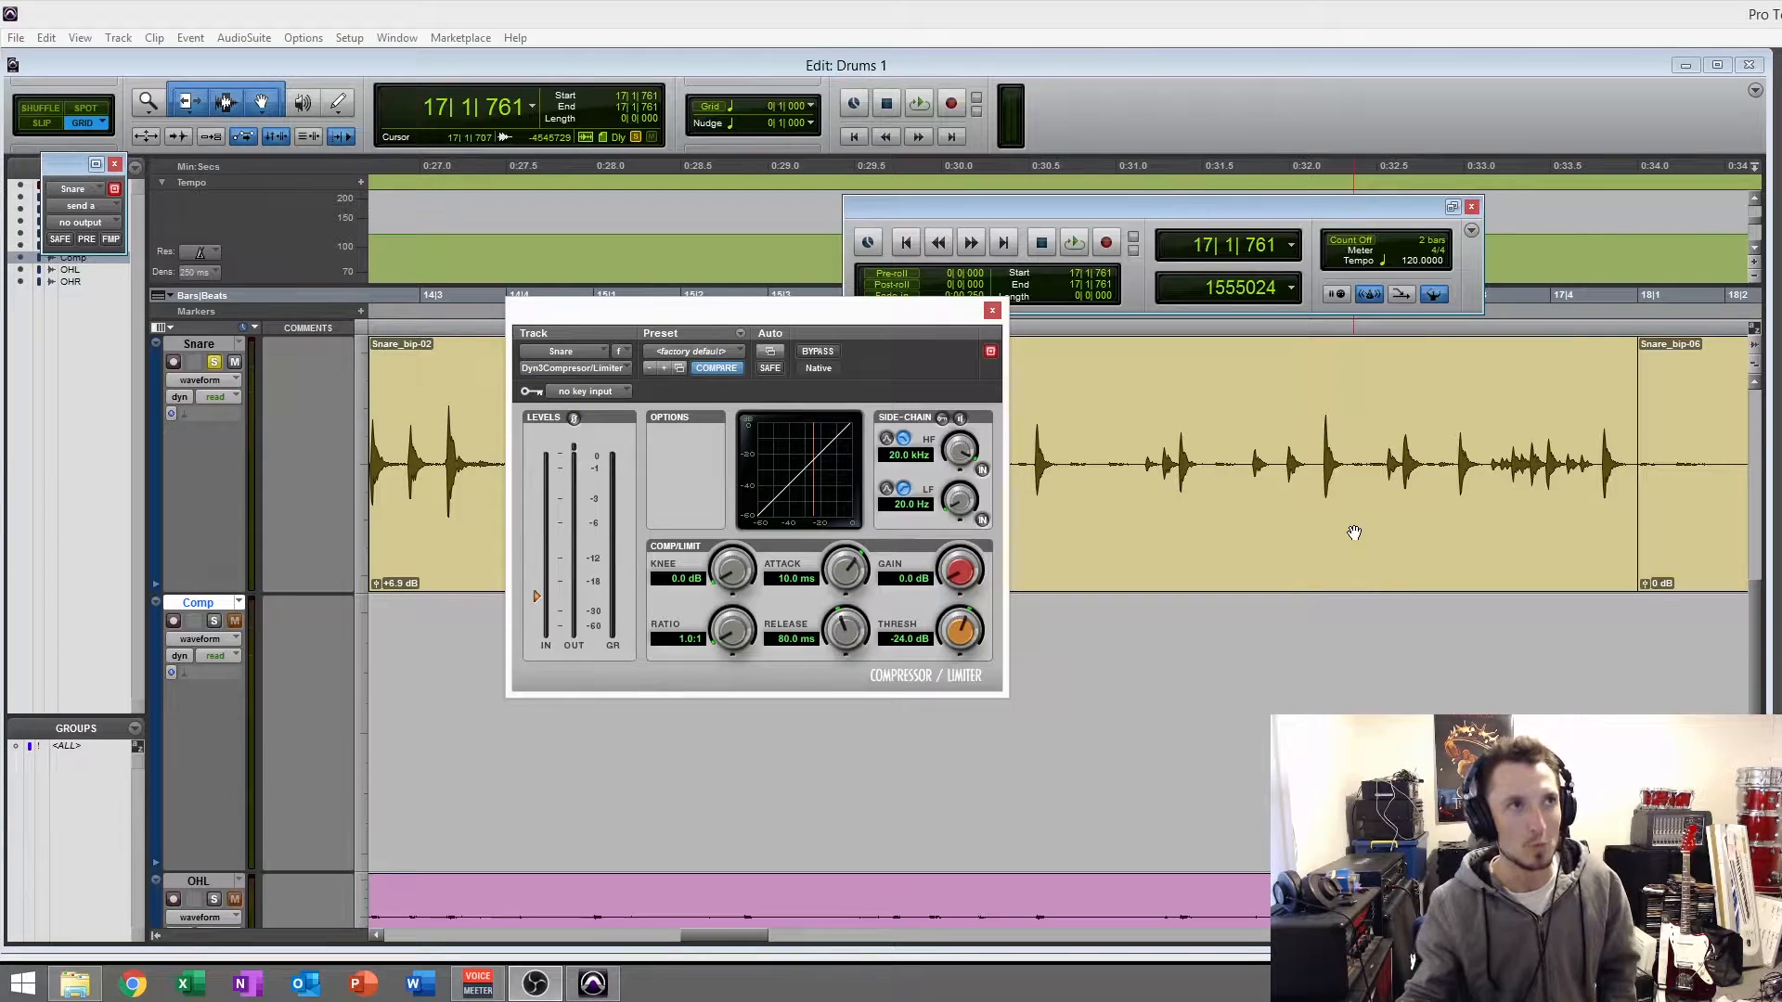
- Select the Snare_bip-05 clip, move the compressor window off it and play the clip with the compressor bypassed
left_click(1185, 572)
left_click_drag(708, 317, 382, 454)
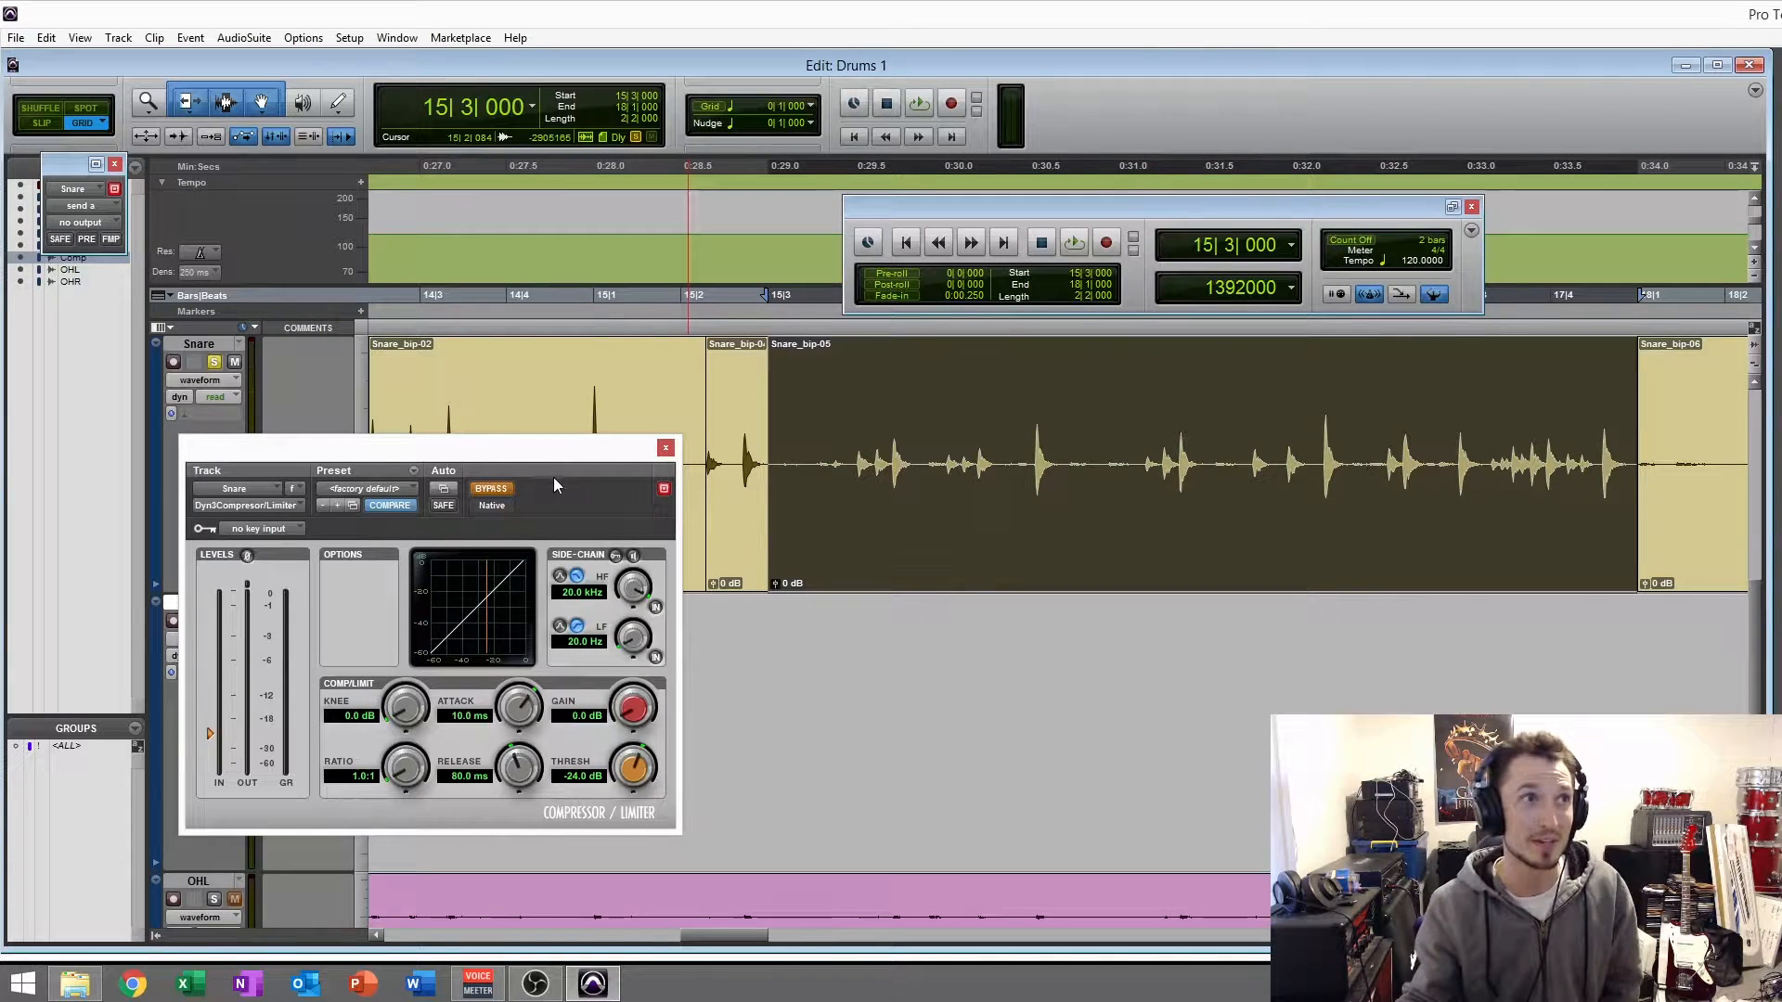
left_click_drag(536, 447, 585, 402)
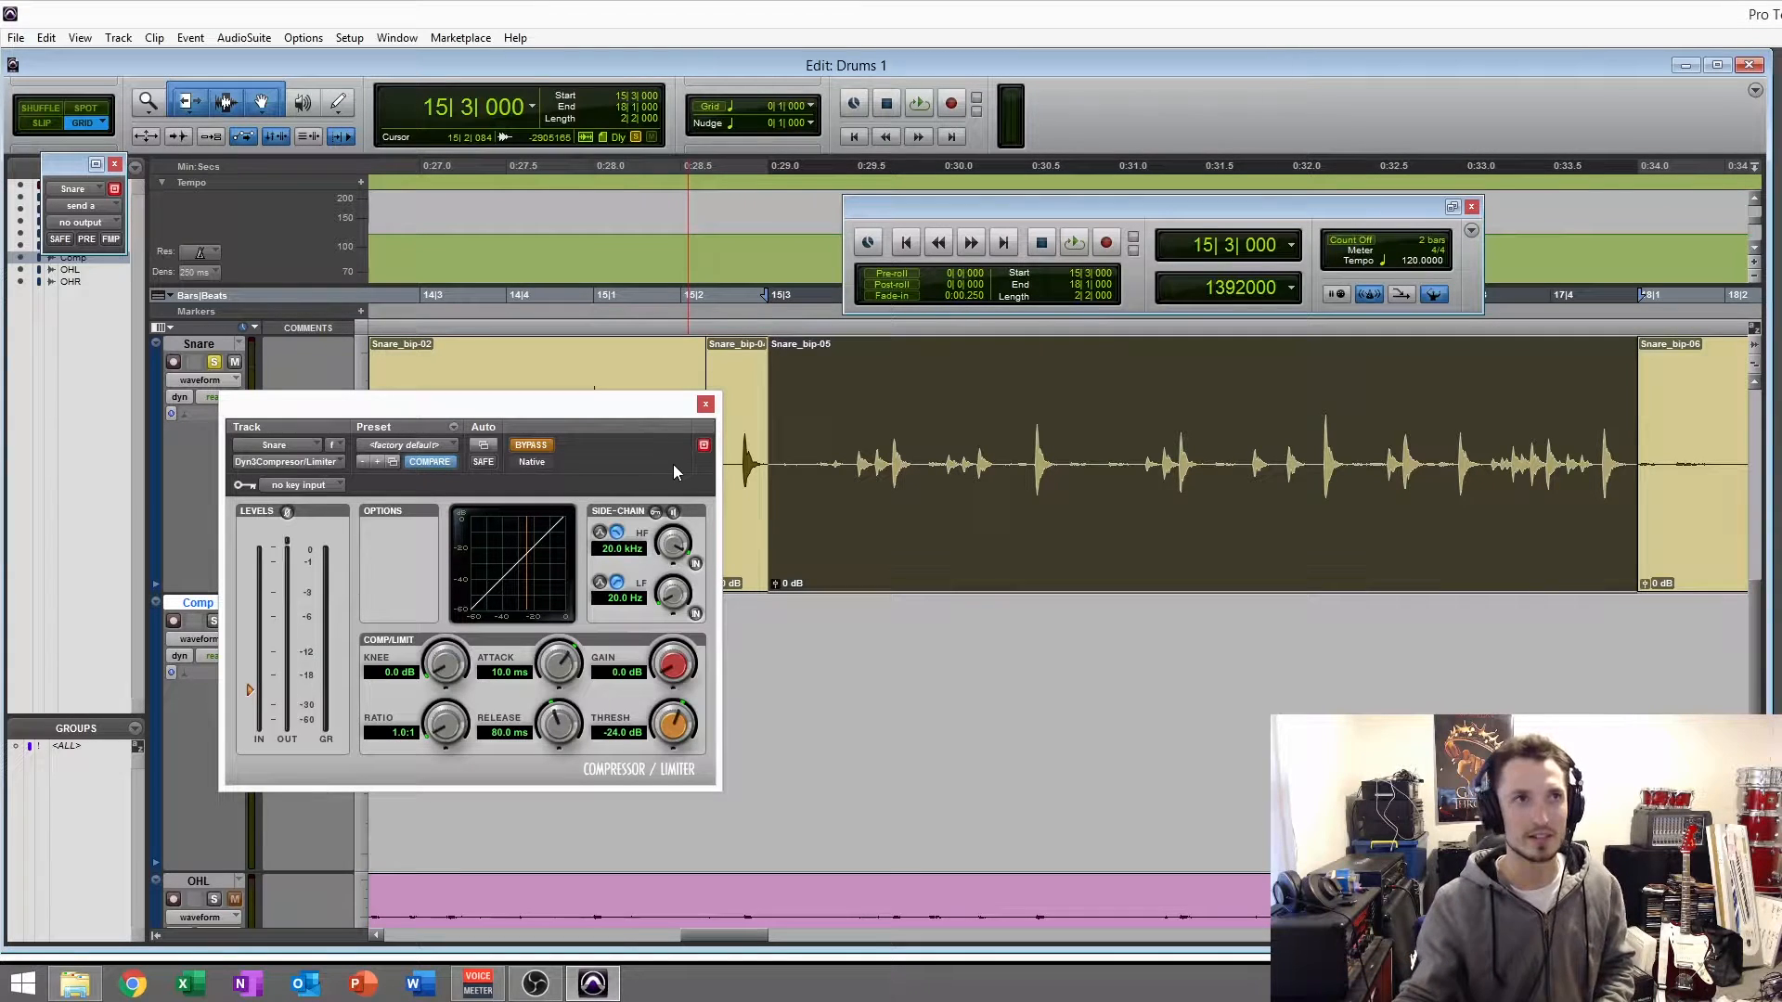
key("space")
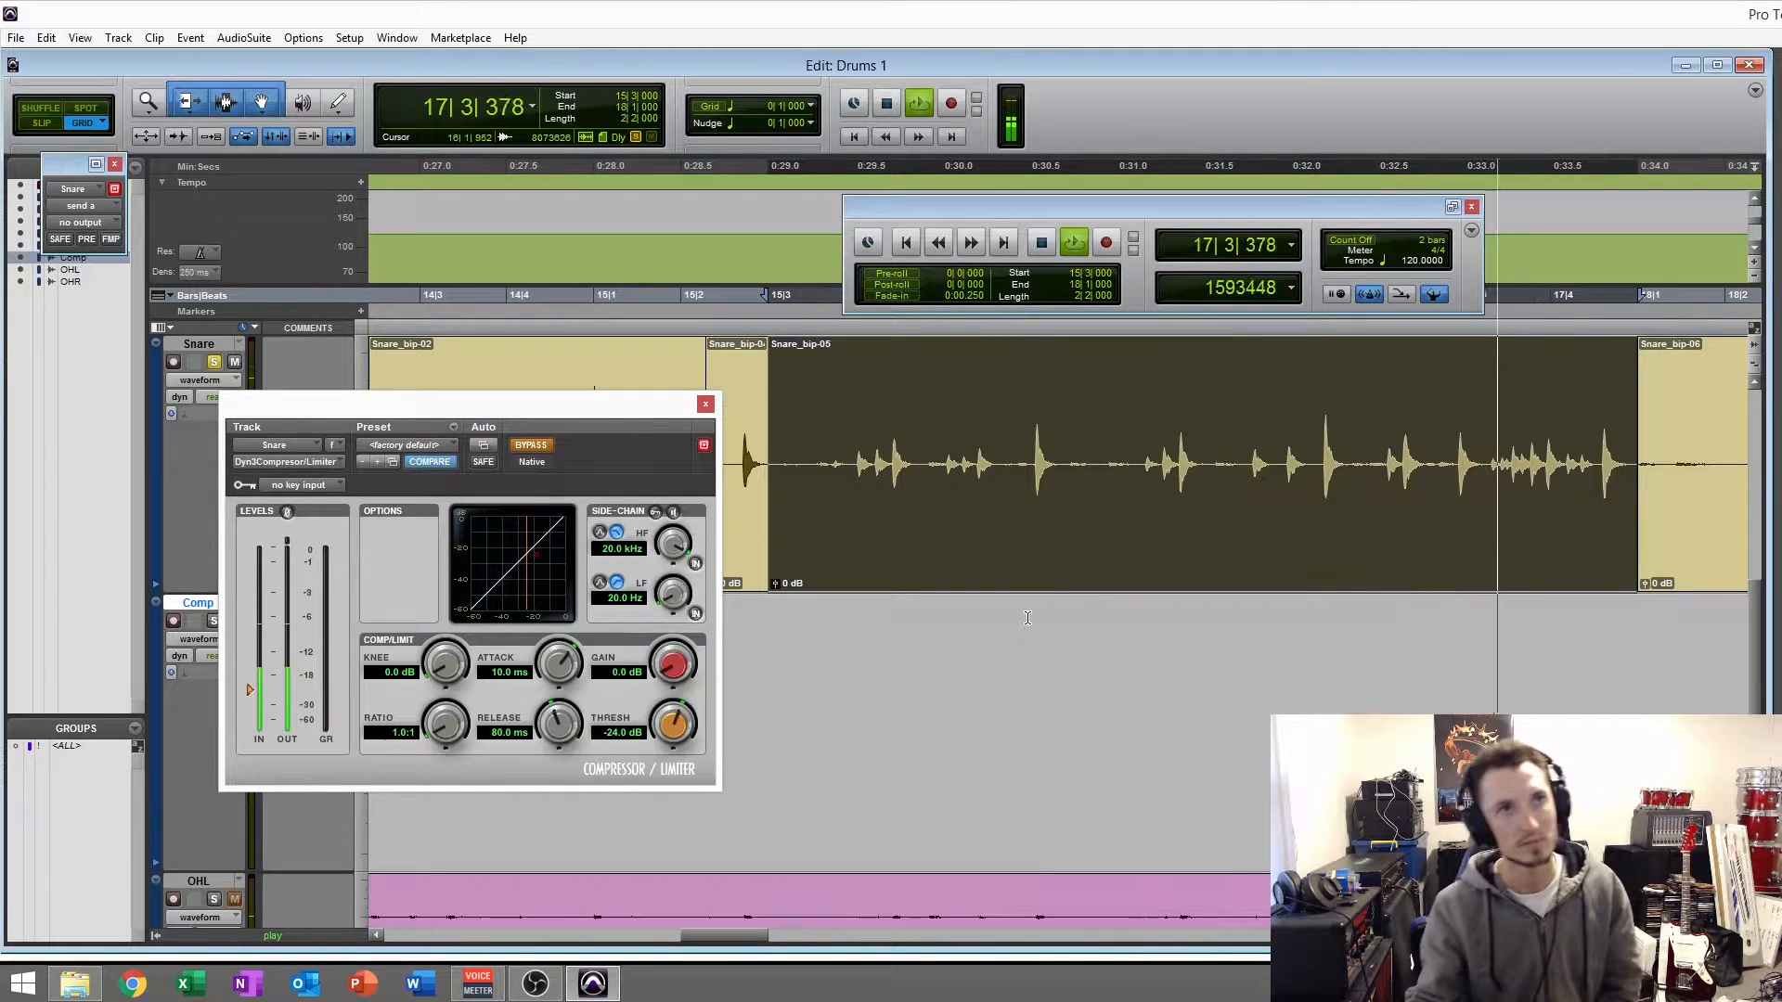
key("space")
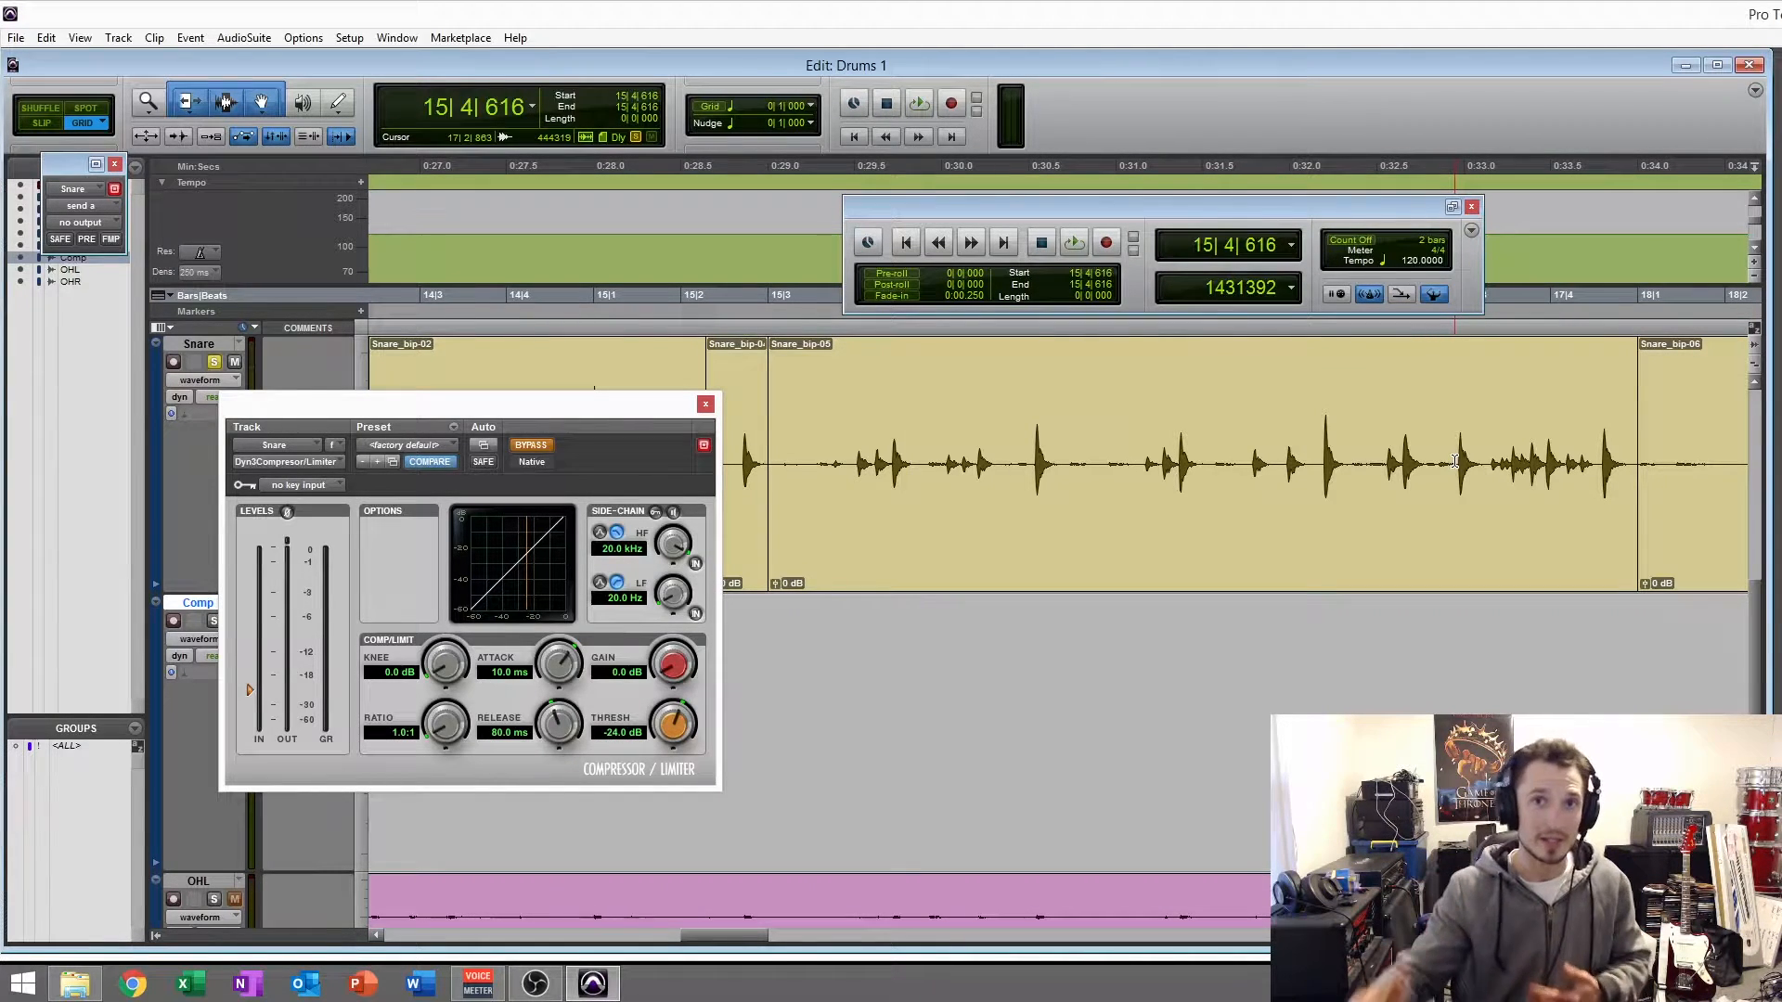
- Take the snare compressor out of bypass and lower its threshold to -40.0 dB with the Snare_bip-05 clip selected
left_click_drag(478, 405, 596, 371)
left_click(554, 394)
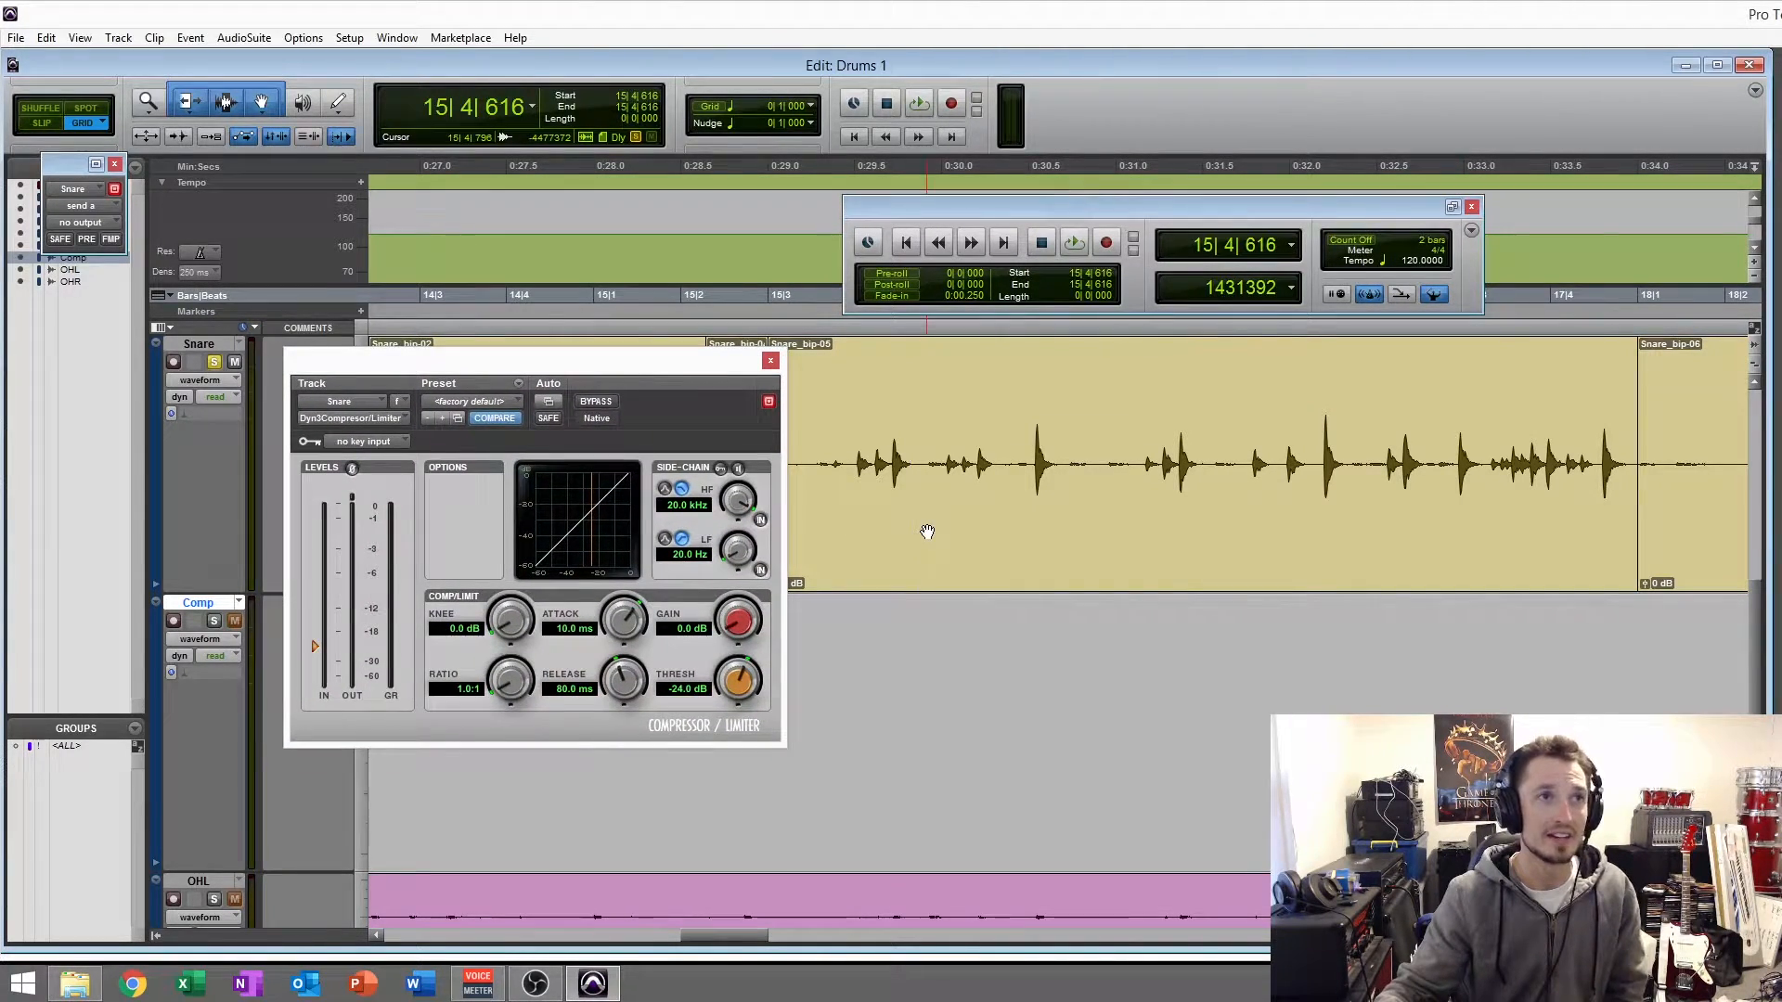
left_click(1182, 582)
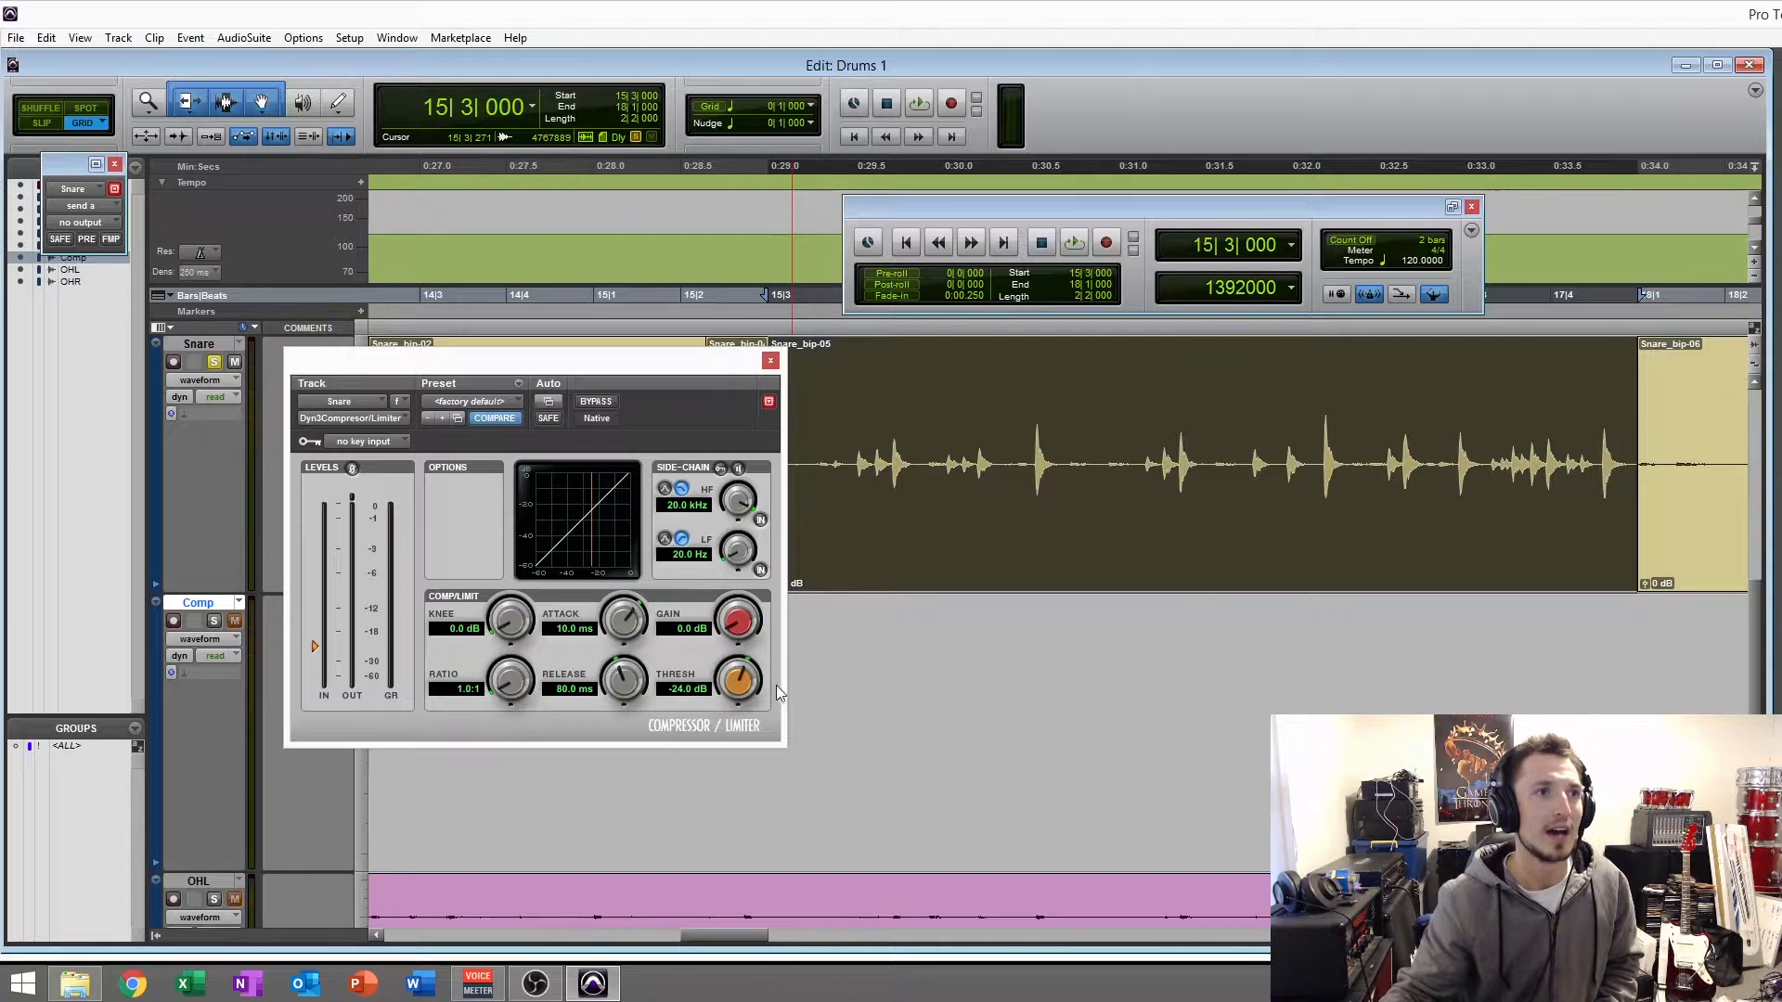
left_click_drag(748, 682, 745, 828)
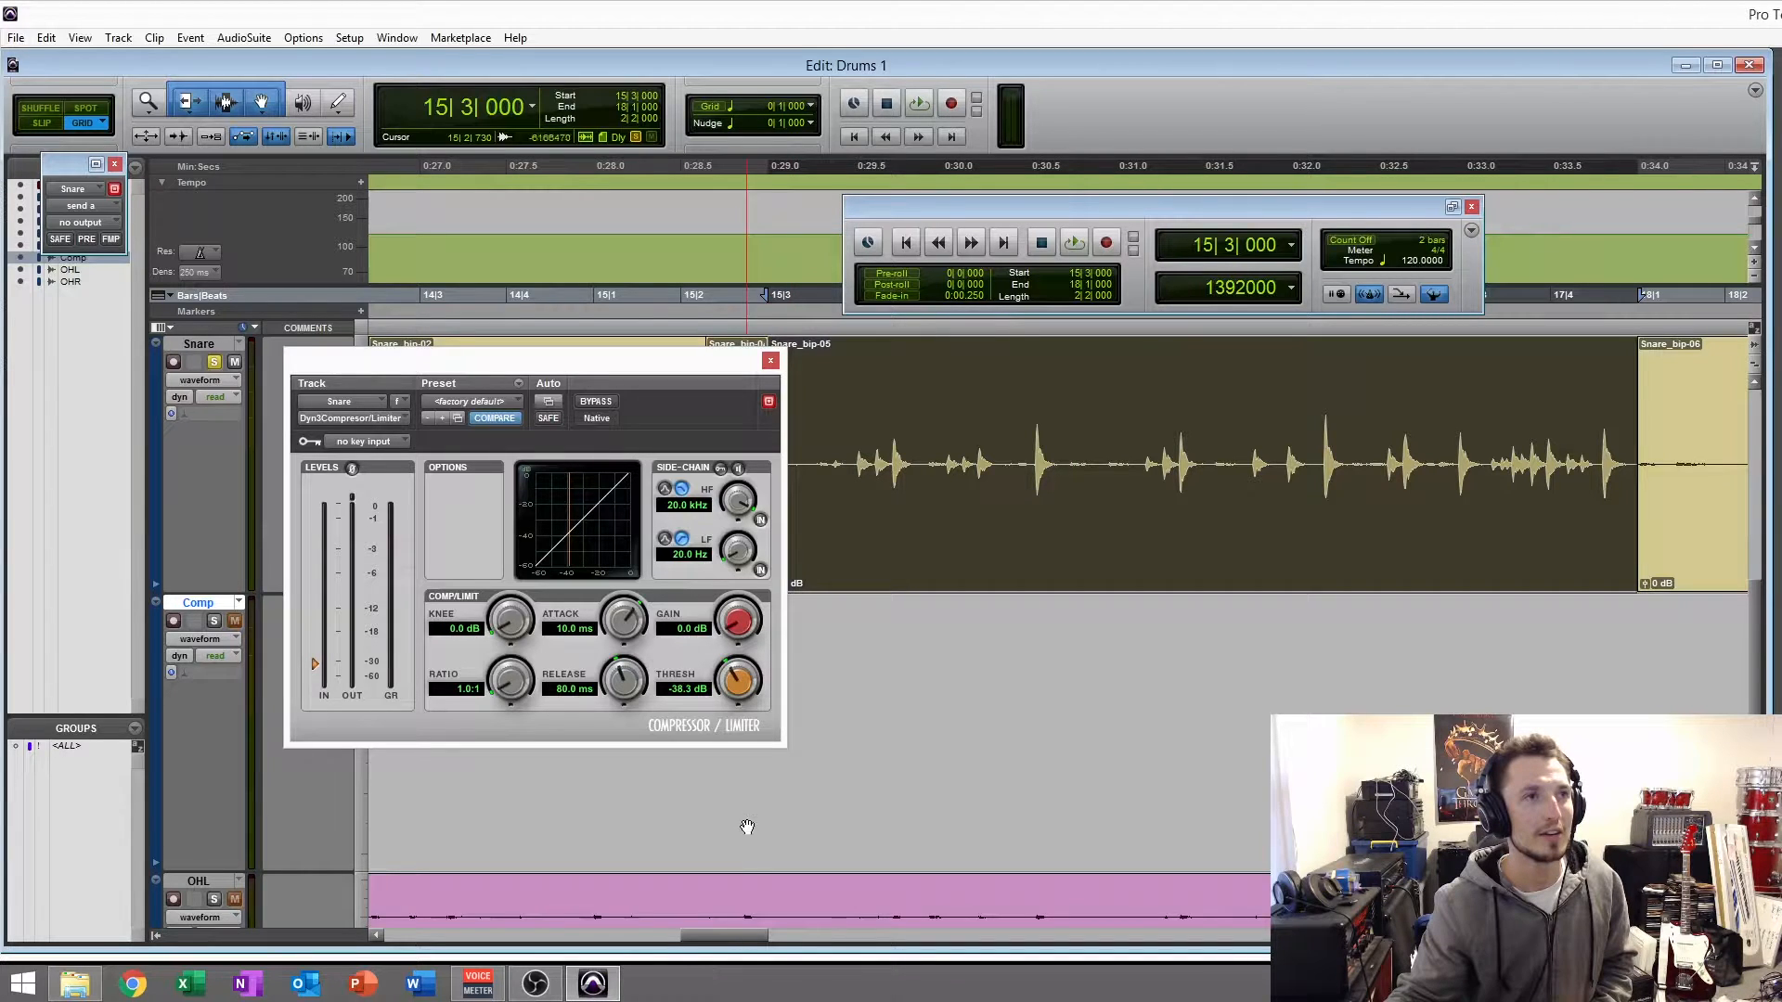
left_click_drag(747, 686, 754, 715)
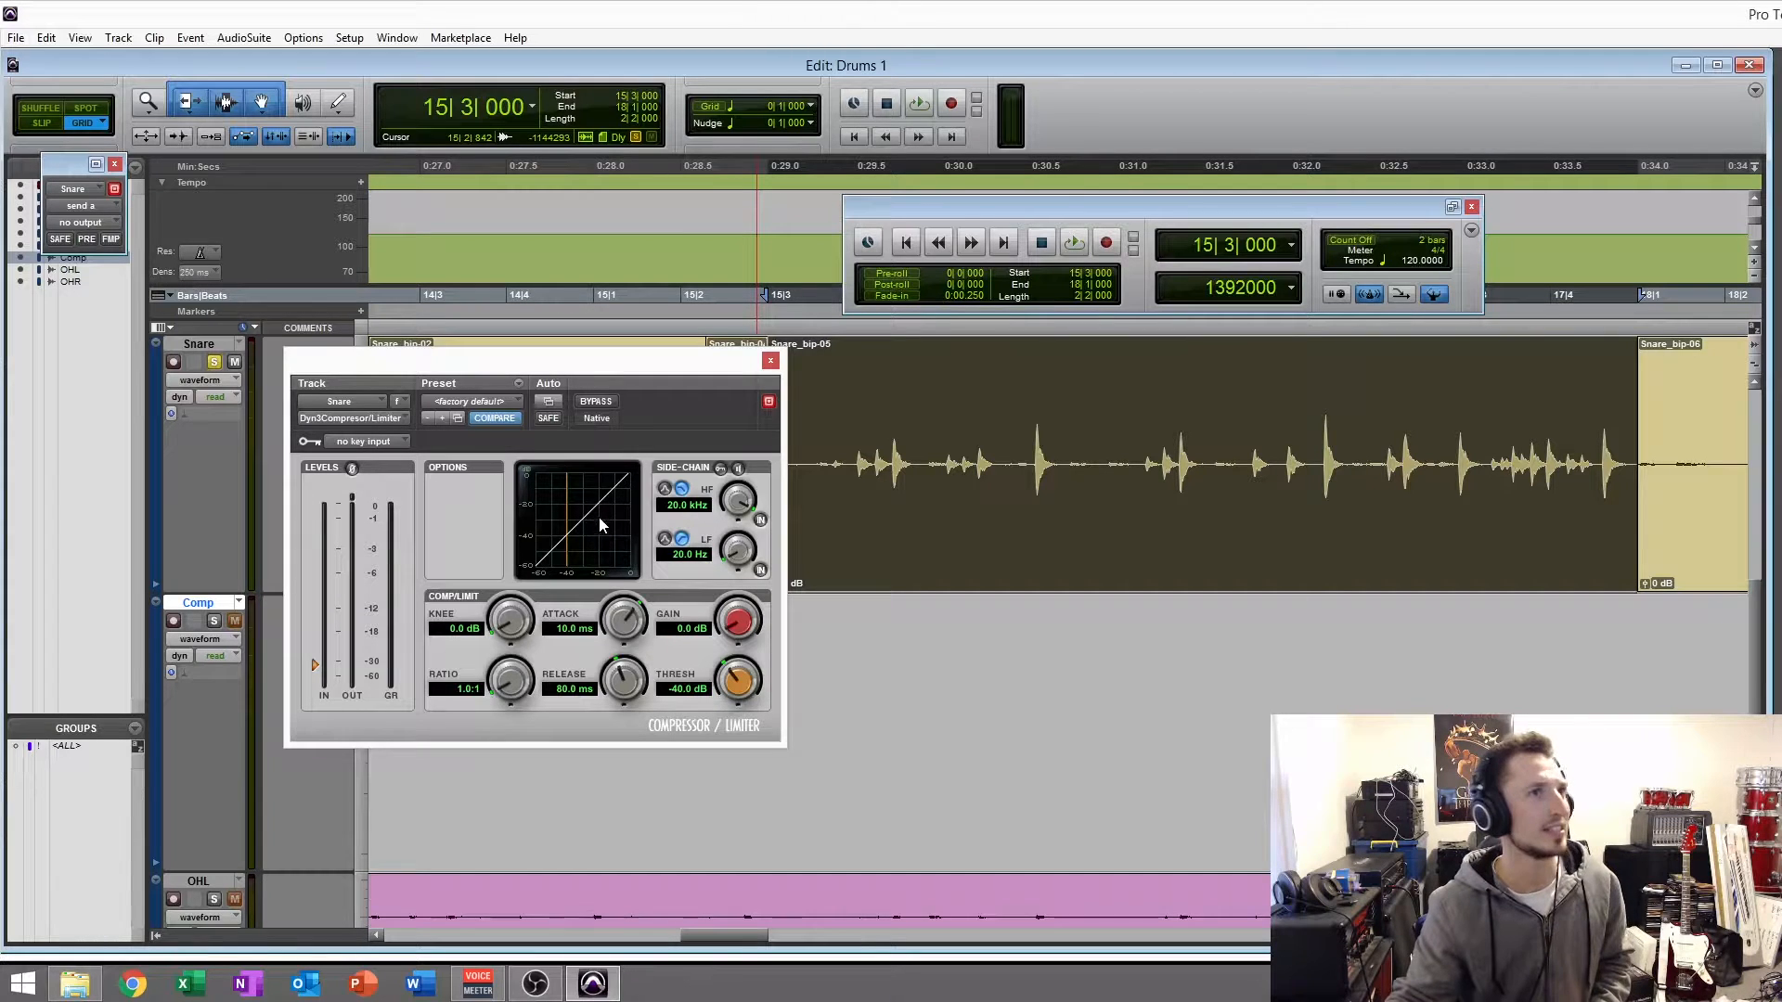
- Audition the snare clip while raising the compressor's threshold, settling on -27.1 dB
key("space")
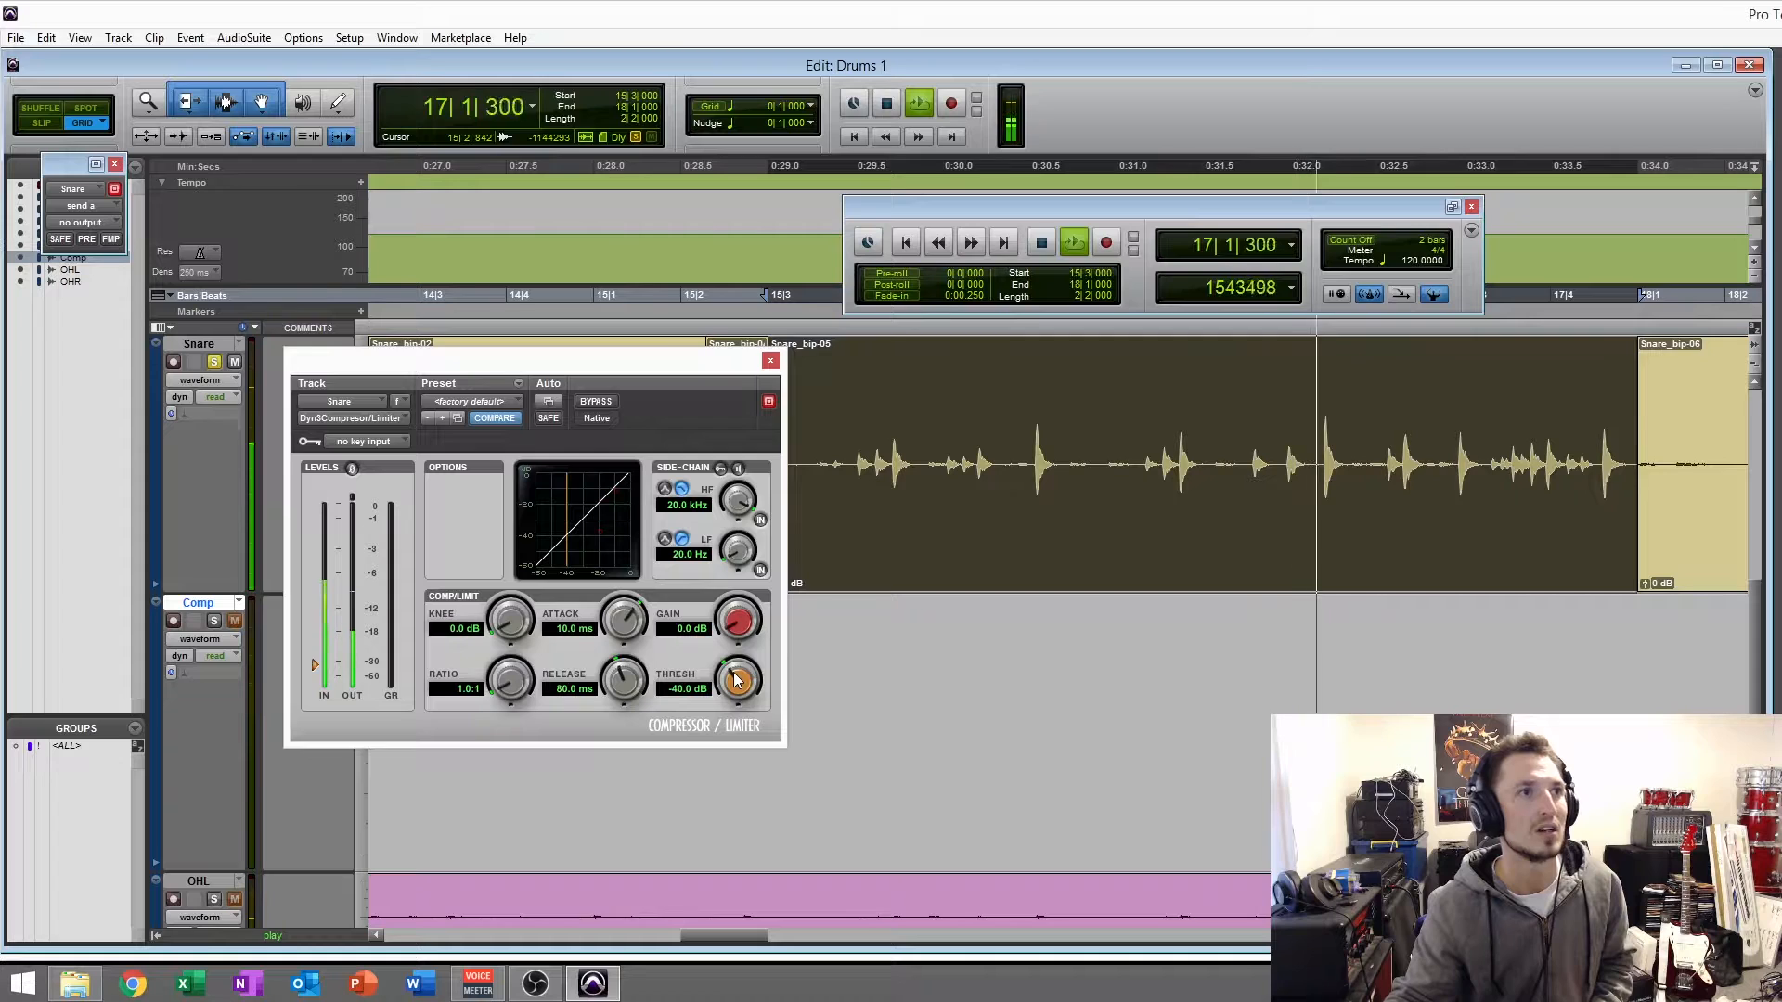
key("space")
left_click_drag(733, 680, 747, 630)
key("space")
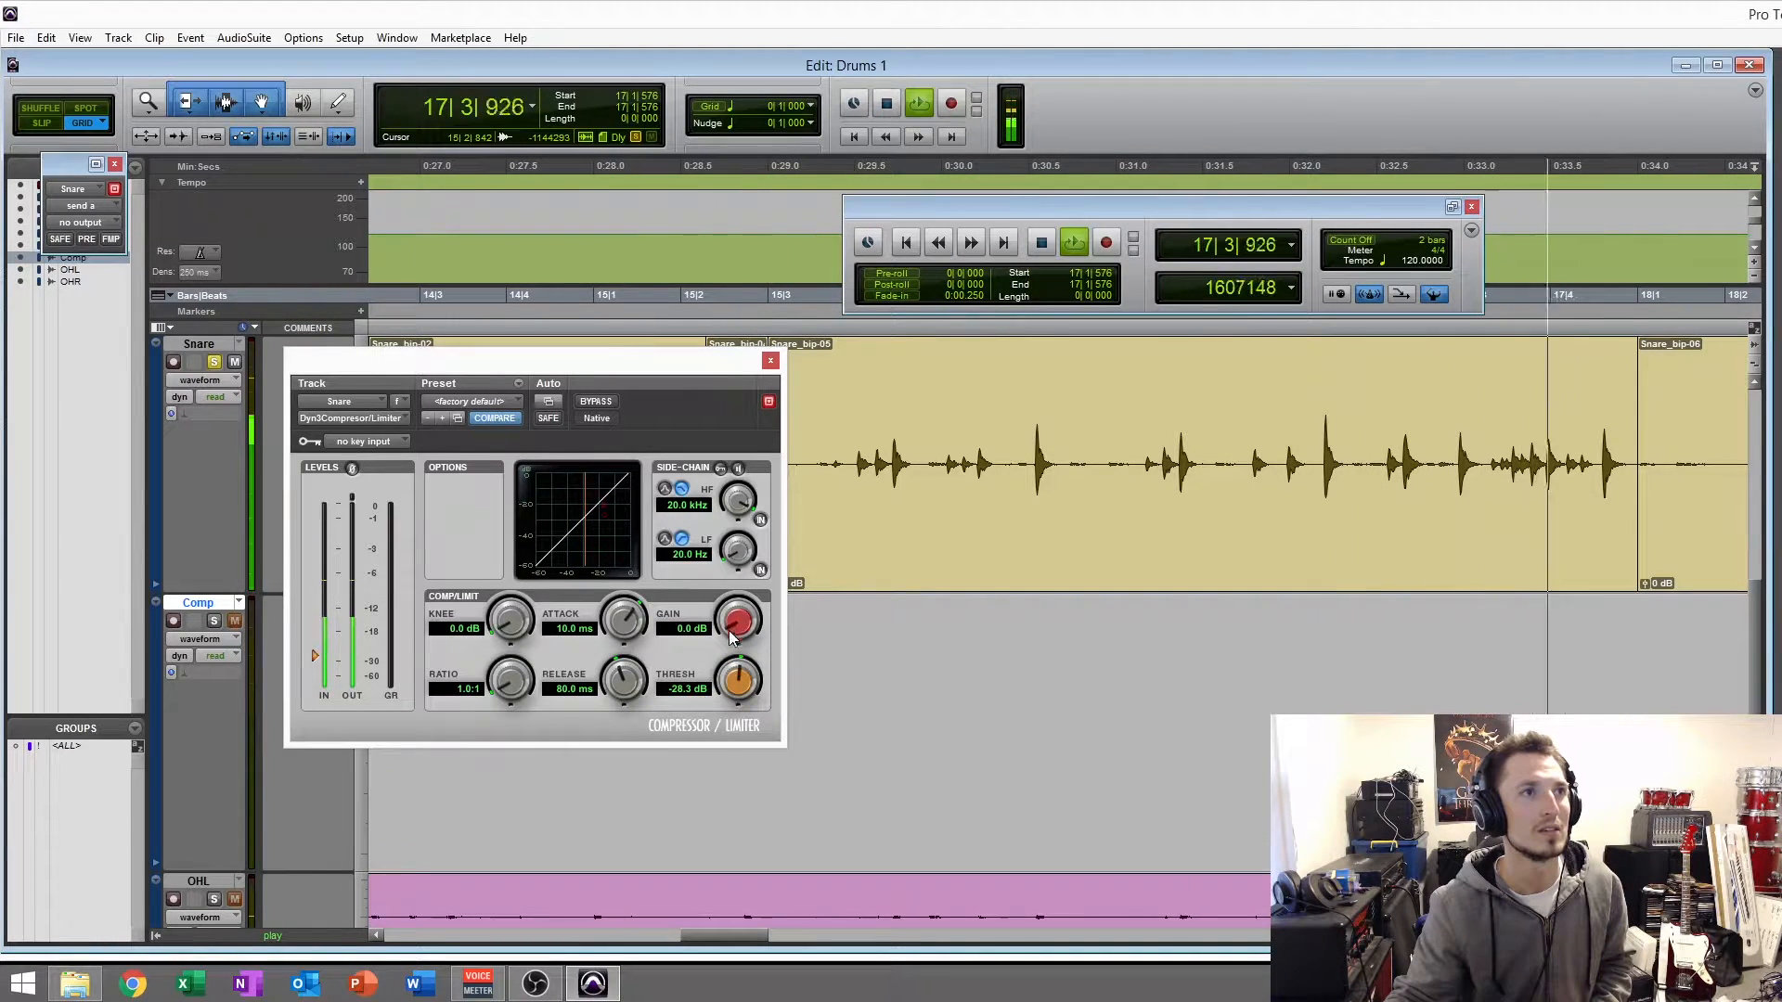
left_click_drag(746, 670, 747, 651)
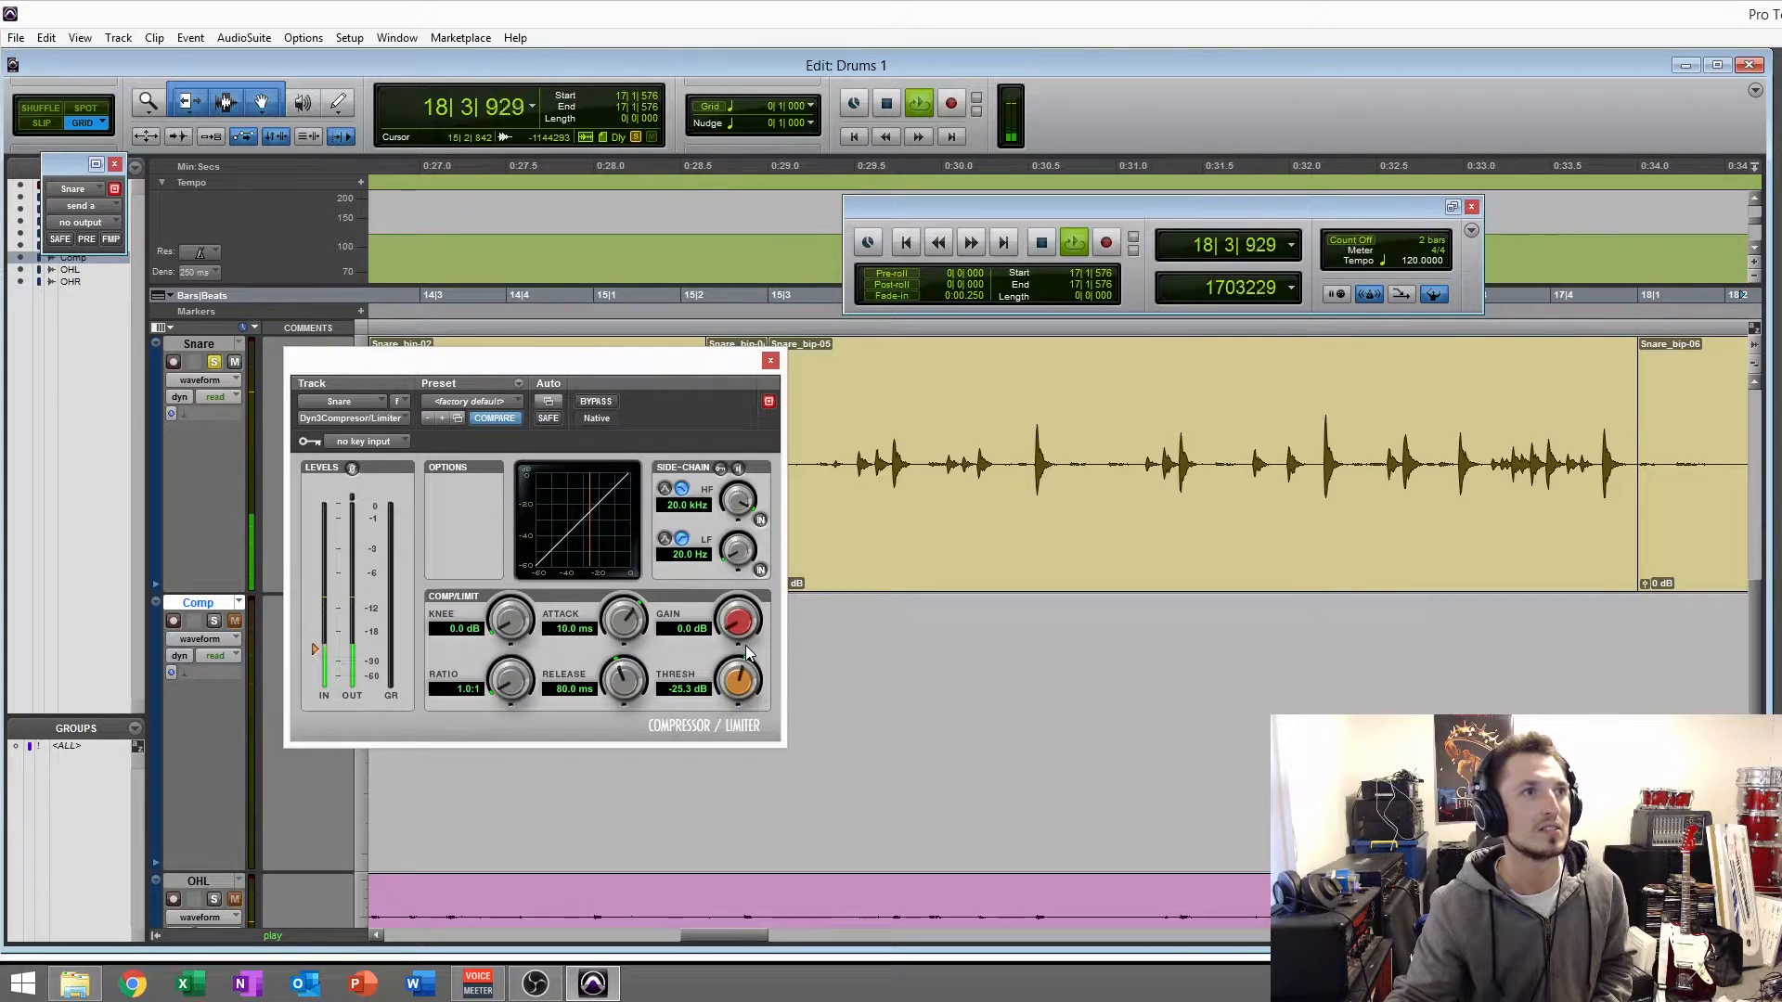
key("space")
left_click(966, 532)
key("space")
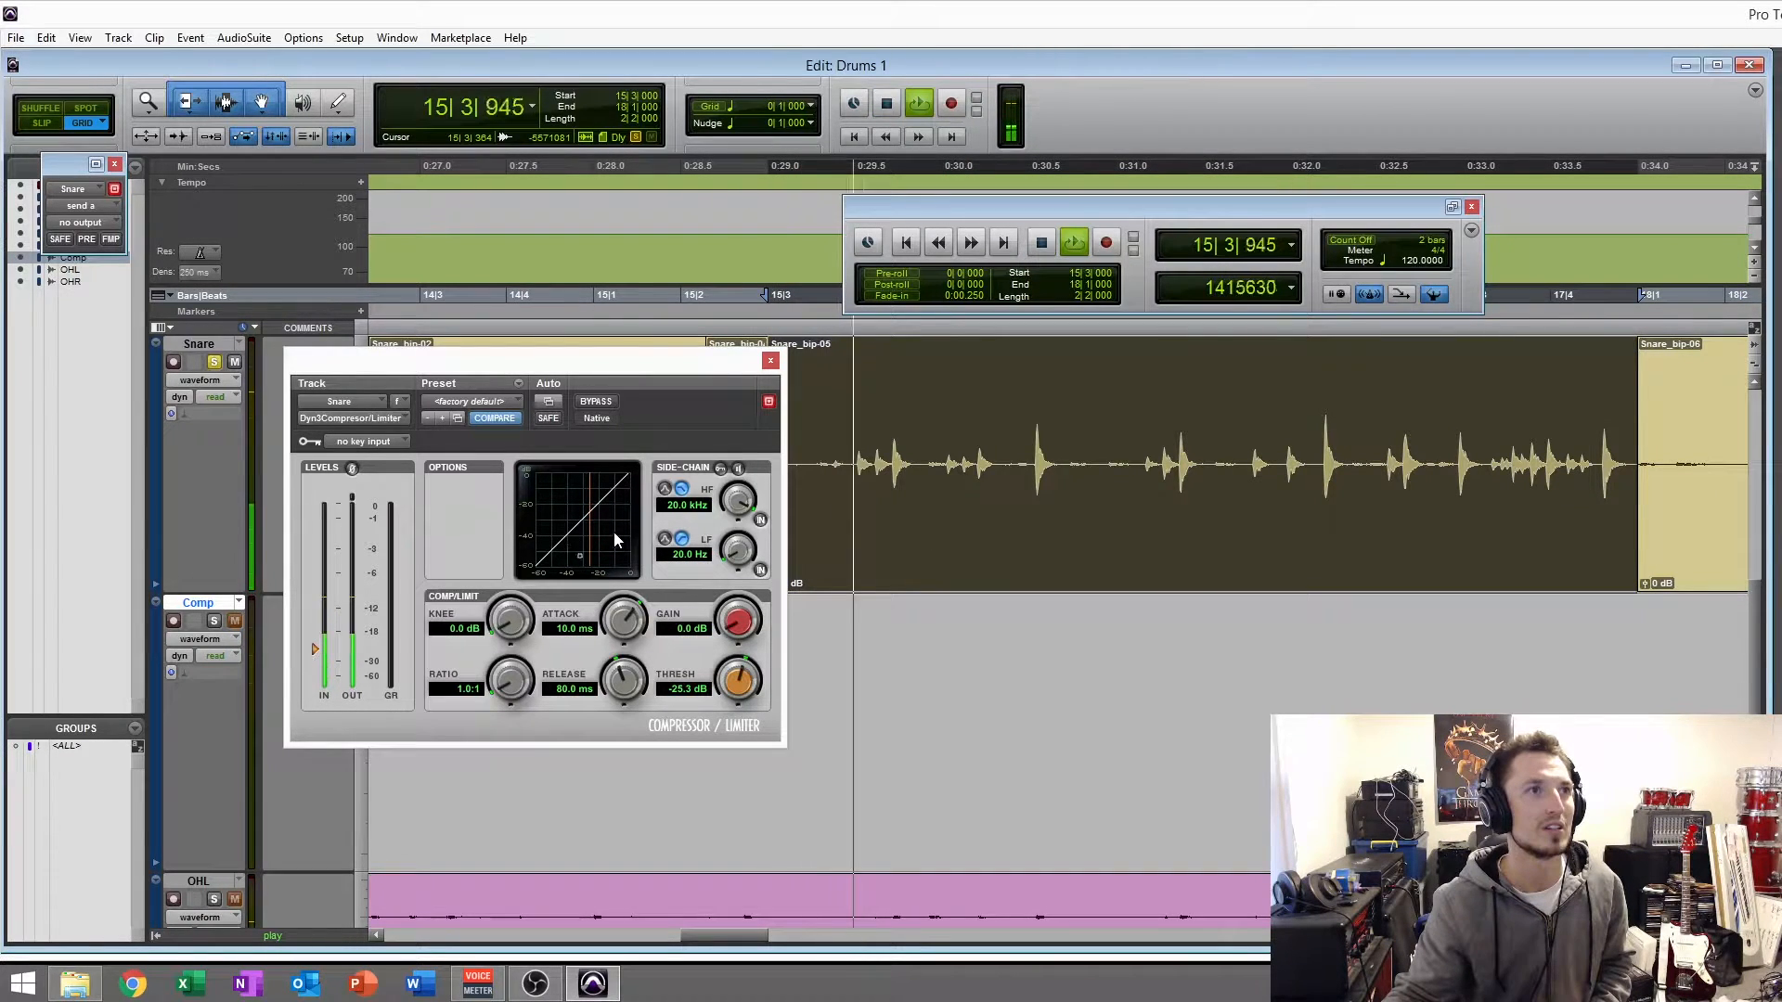
key("space")
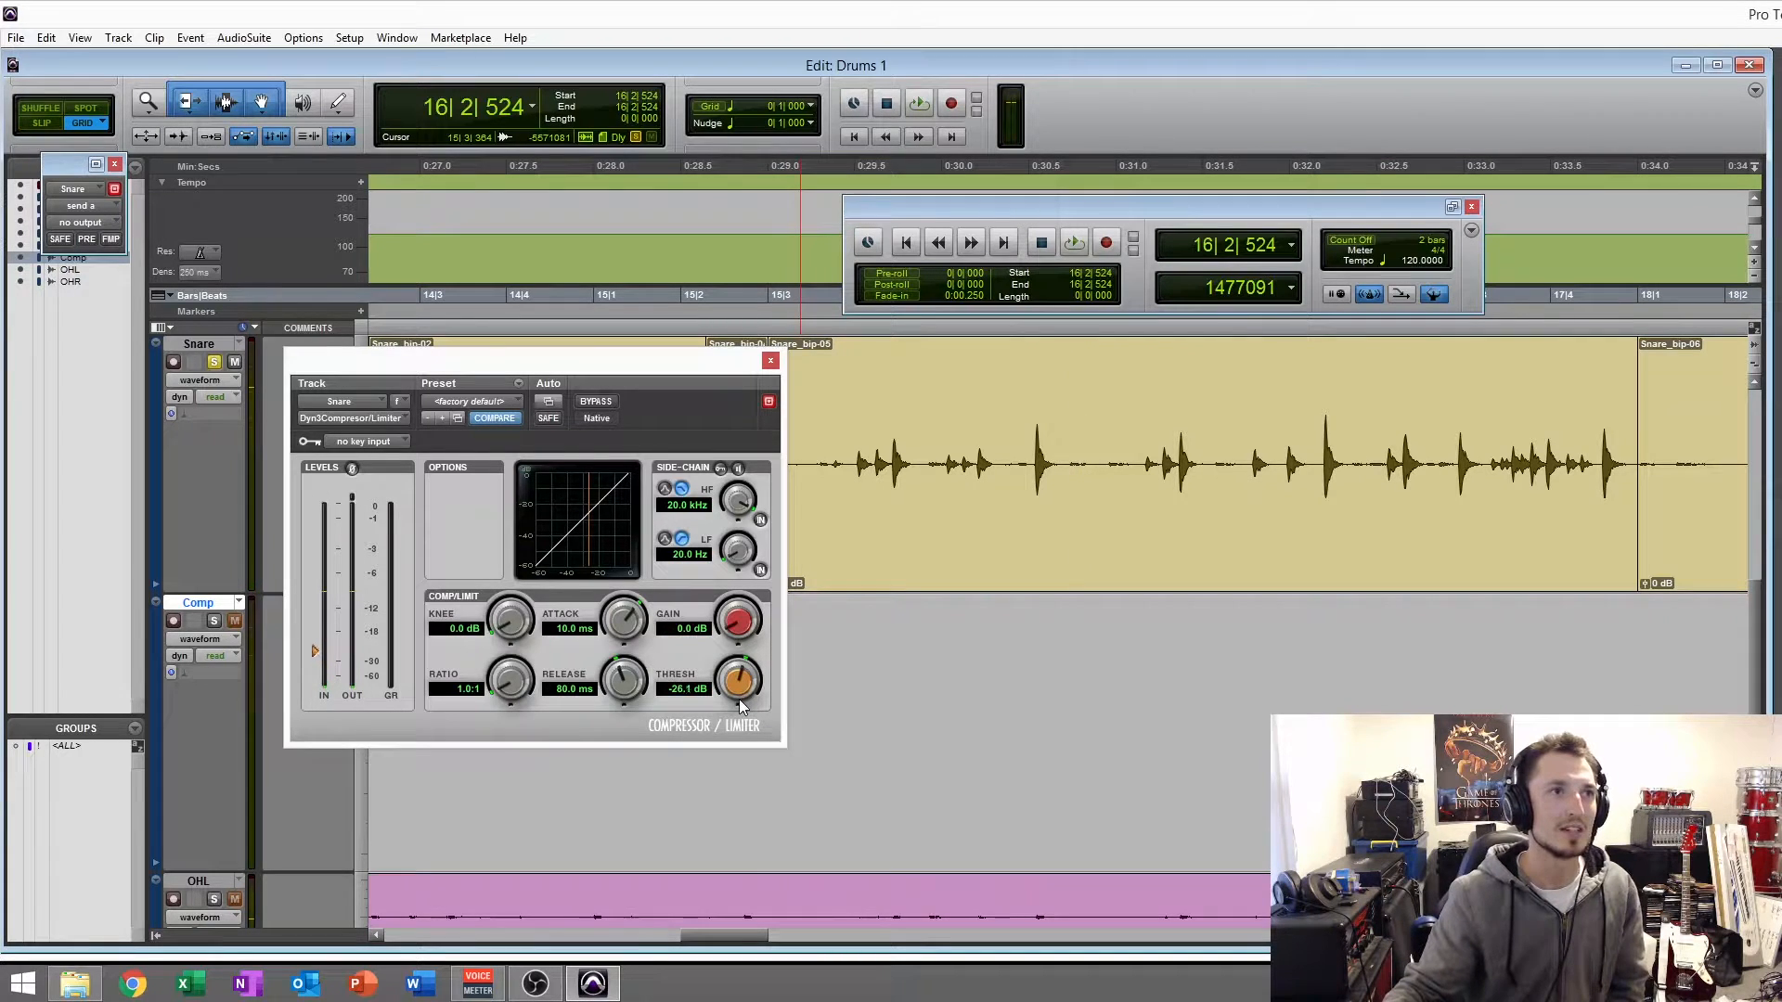
left_click_drag(739, 700, 738, 707)
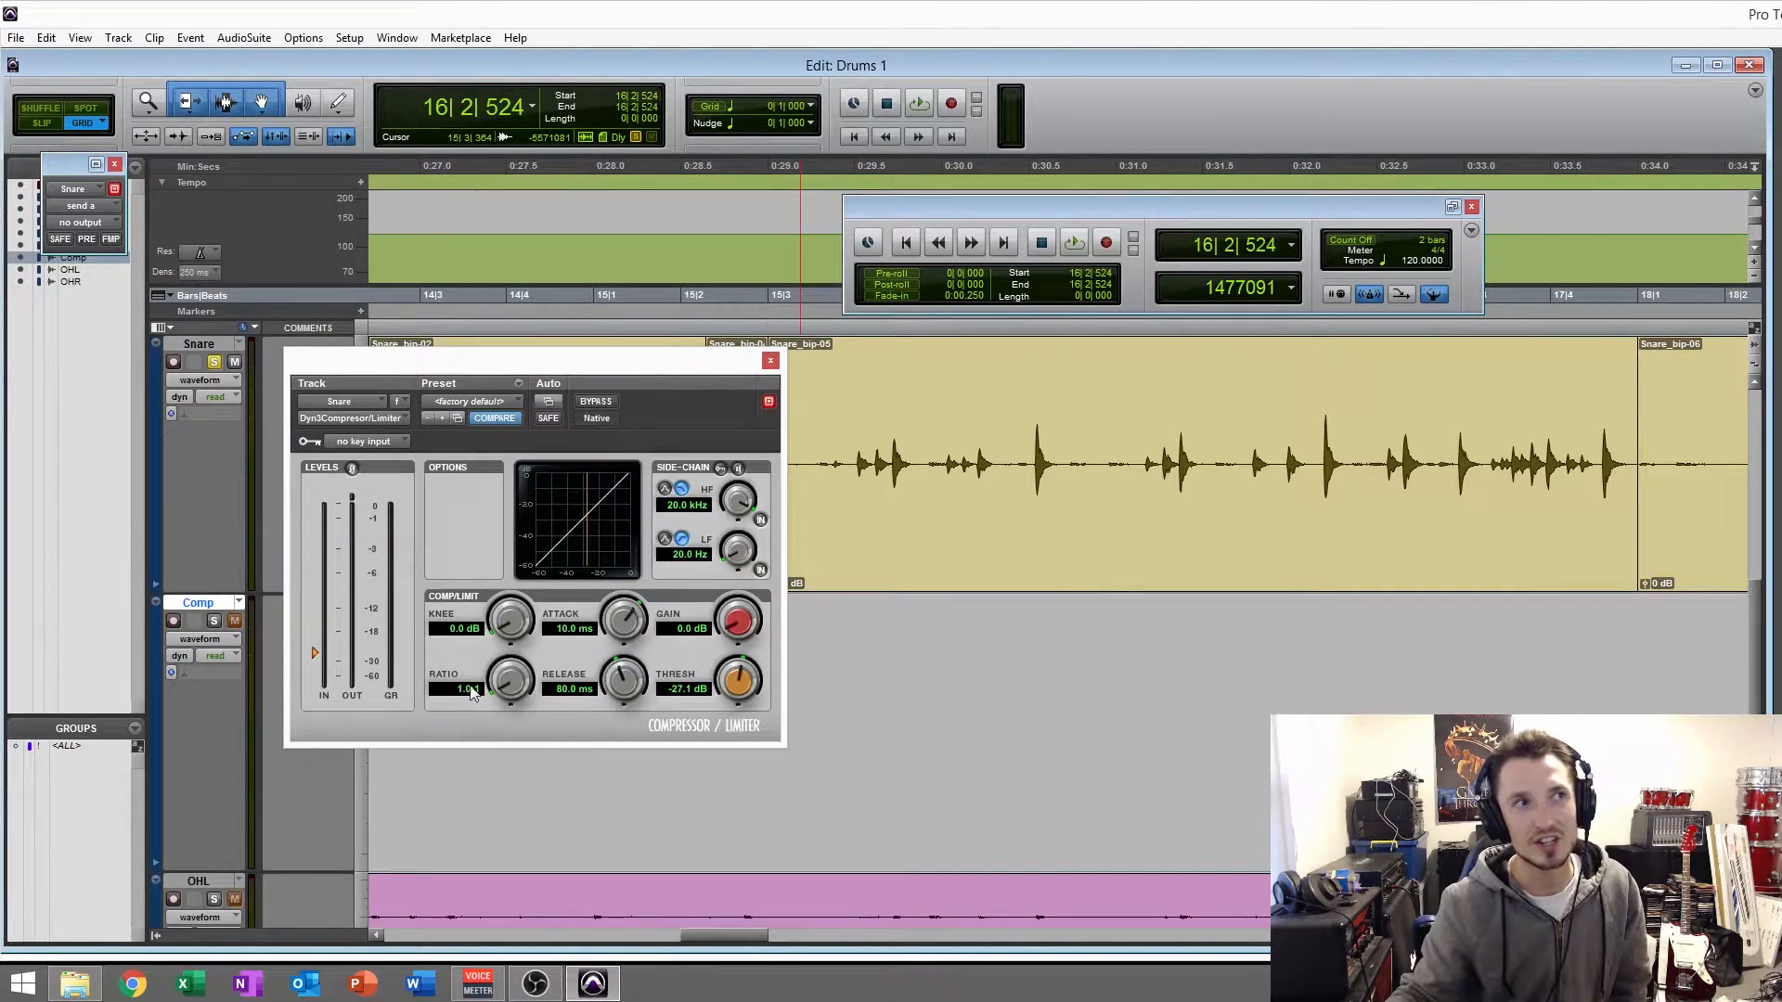
- While playing the Snare_bip-05 clip, set the compressor's ratio to 100.0:1 and its threshold to -29.6 dB
left_click(855, 579)
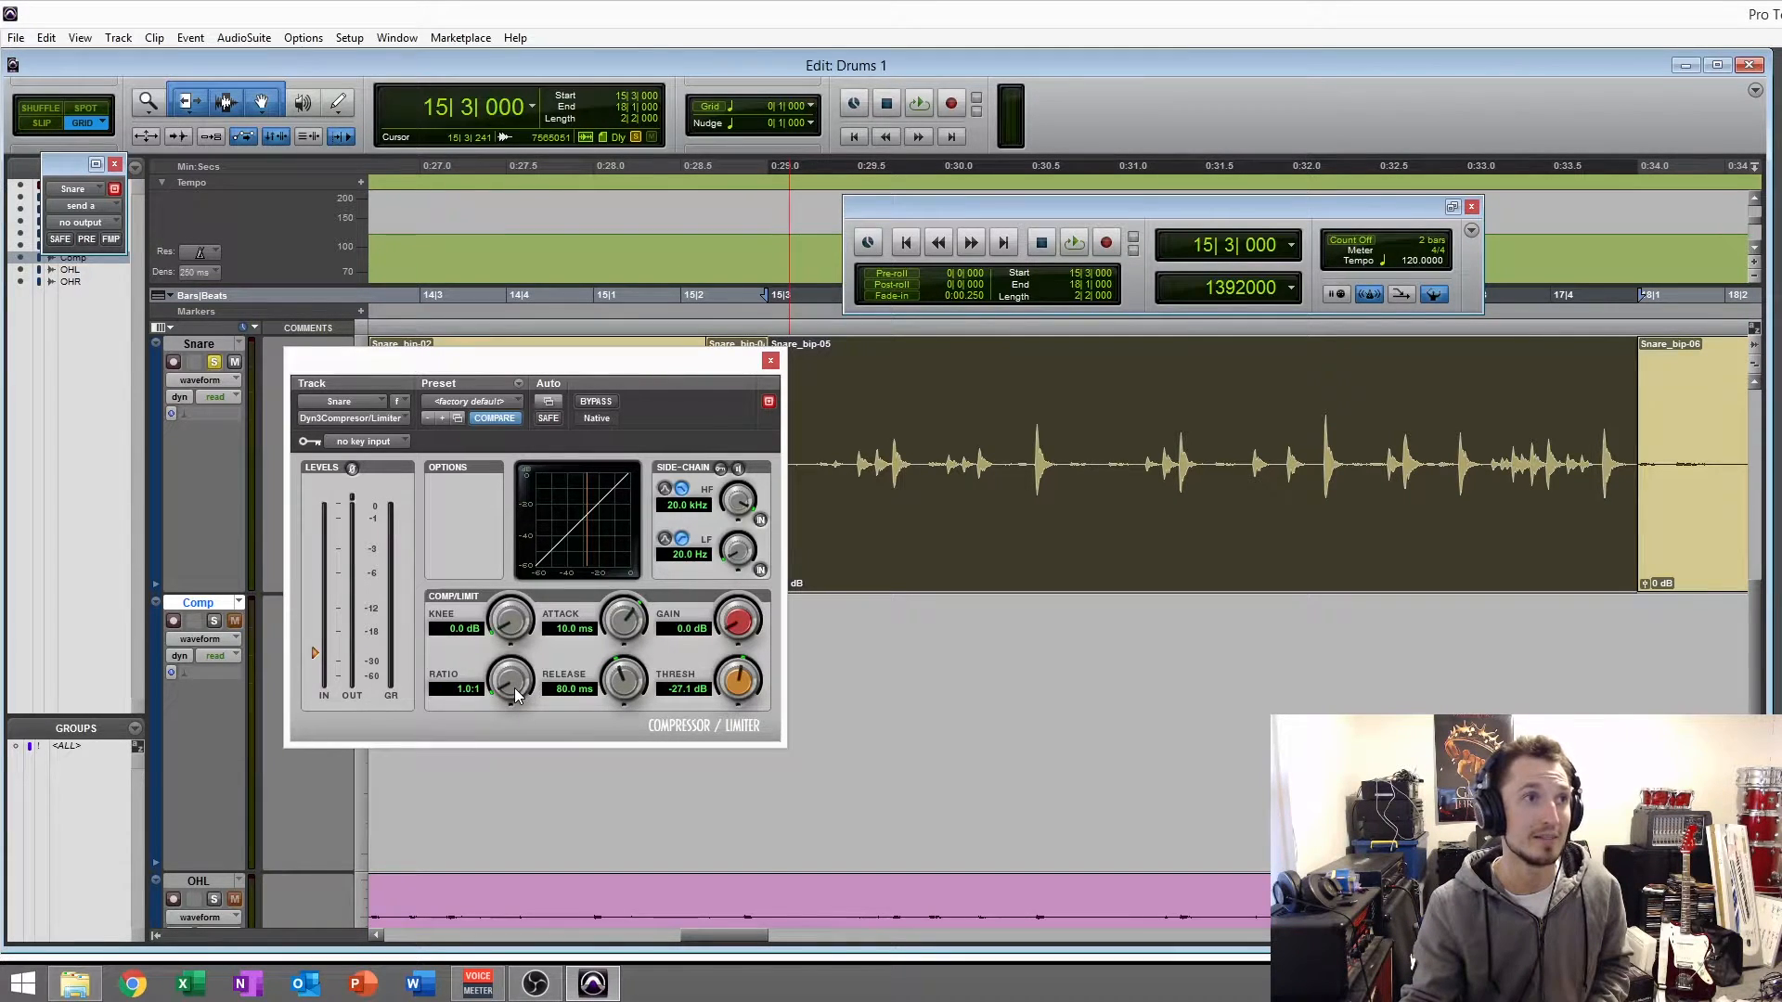
key("space")
left_click_drag(515, 696, 493, 358)
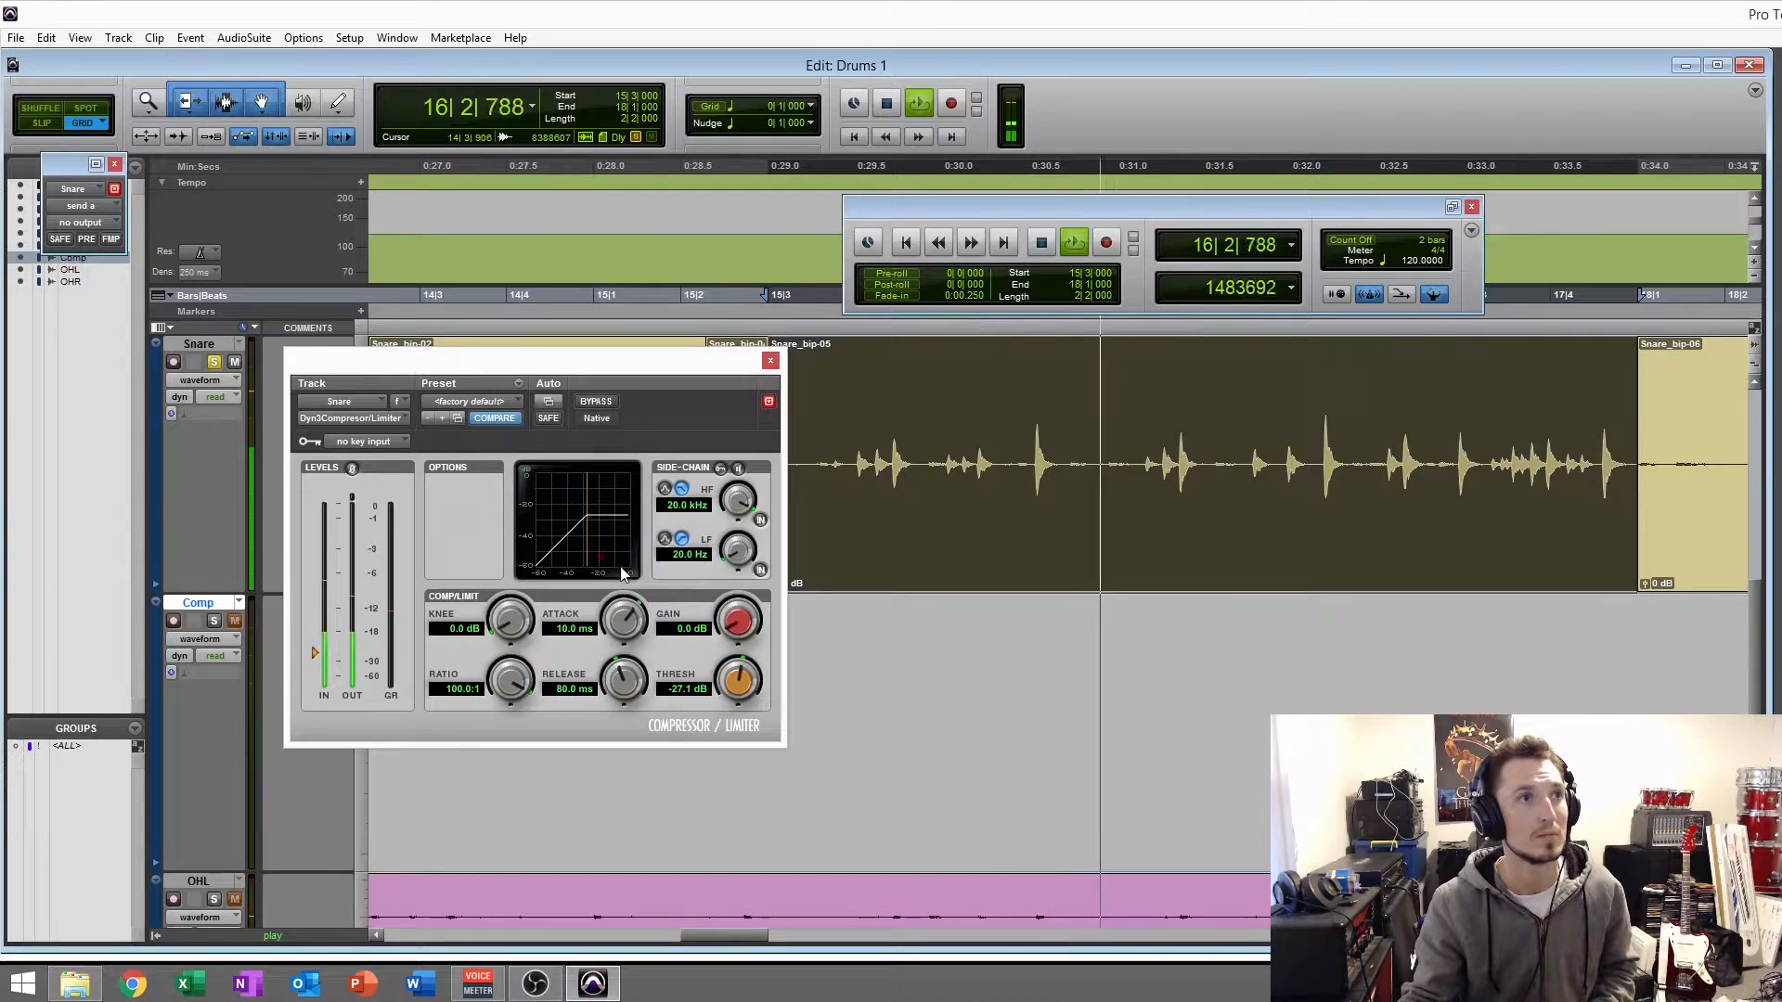
left_click_drag(740, 682, 737, 705)
key("space")
- Play the Snare_bip-05 clip and compare the compressed and bypassed sound, leaving the compressor active
left_click(861, 578)
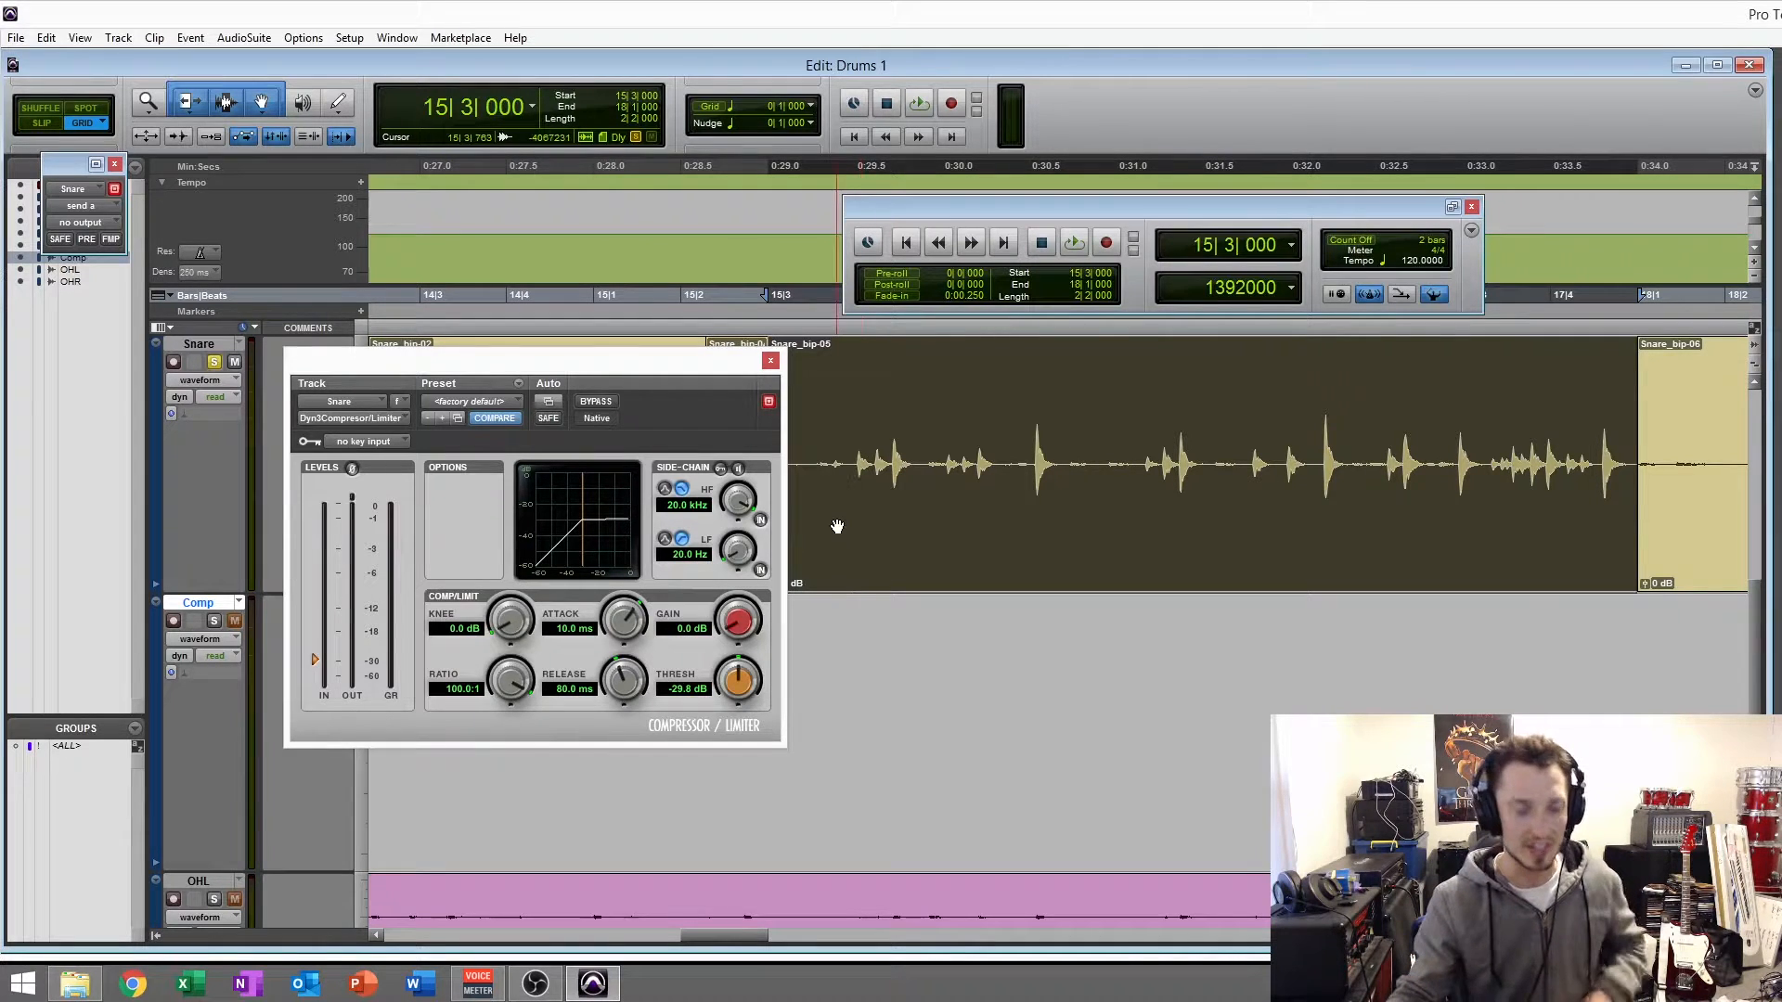
key("space")
left_click(596, 402)
left_click(595, 401)
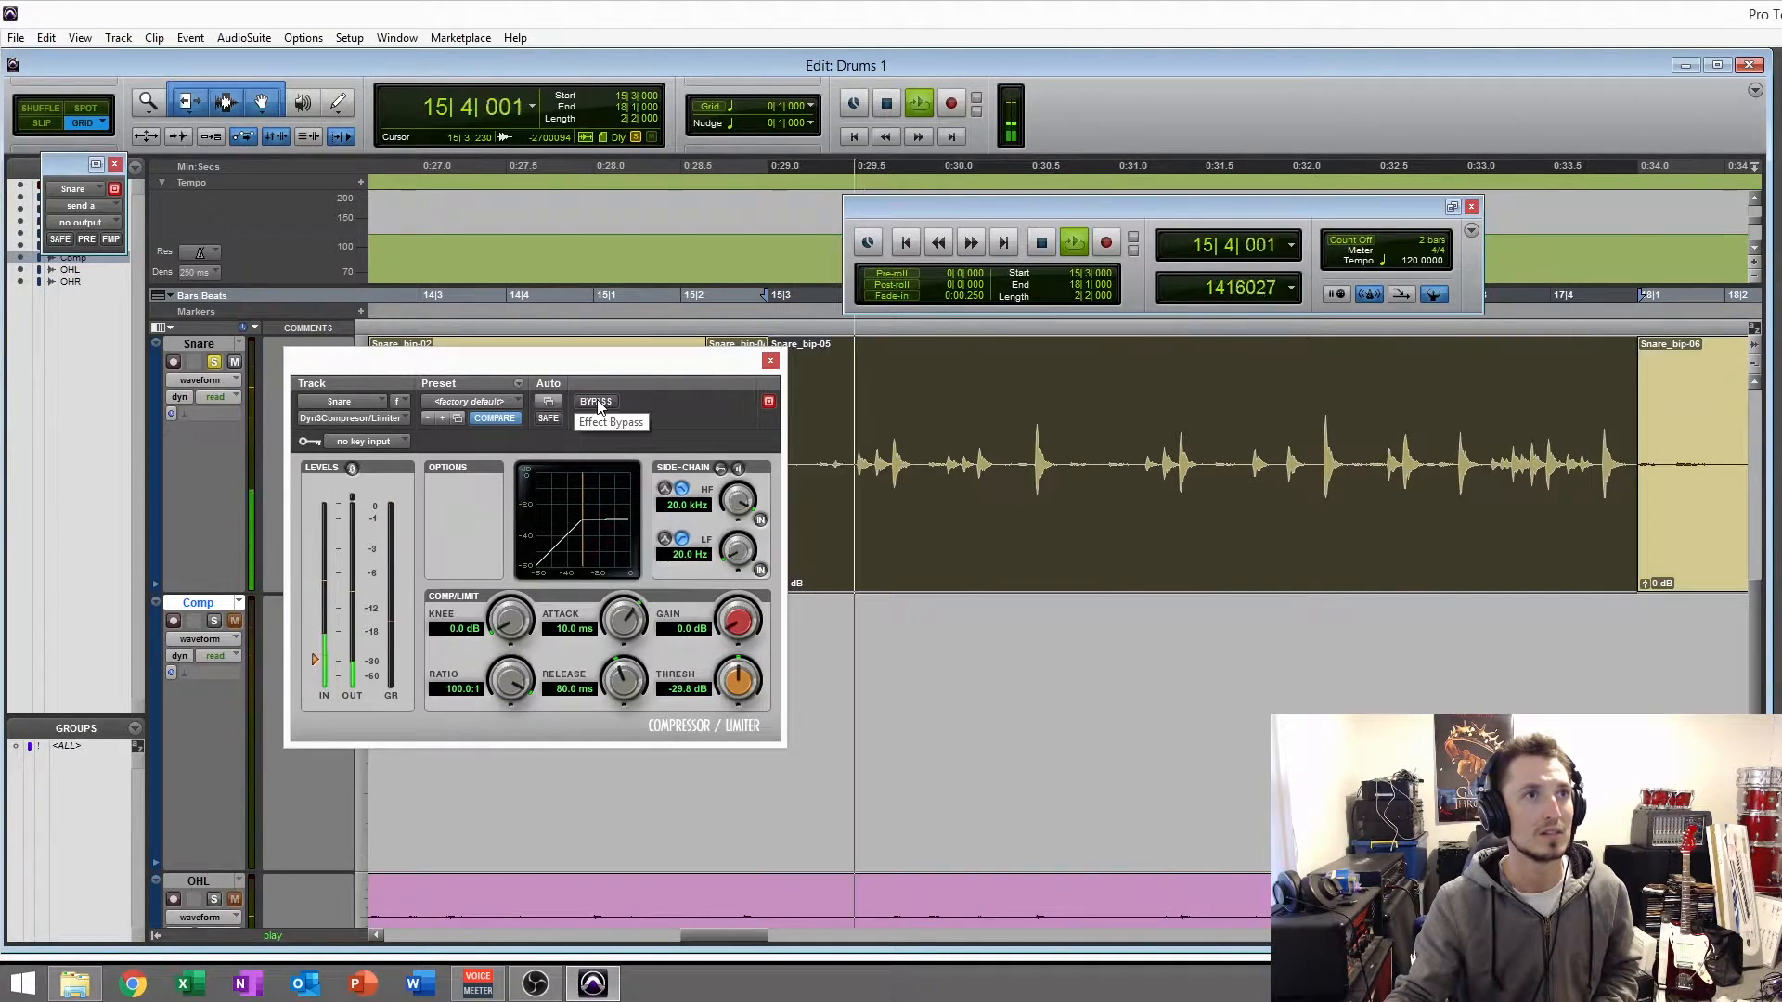
left_click(596, 402)
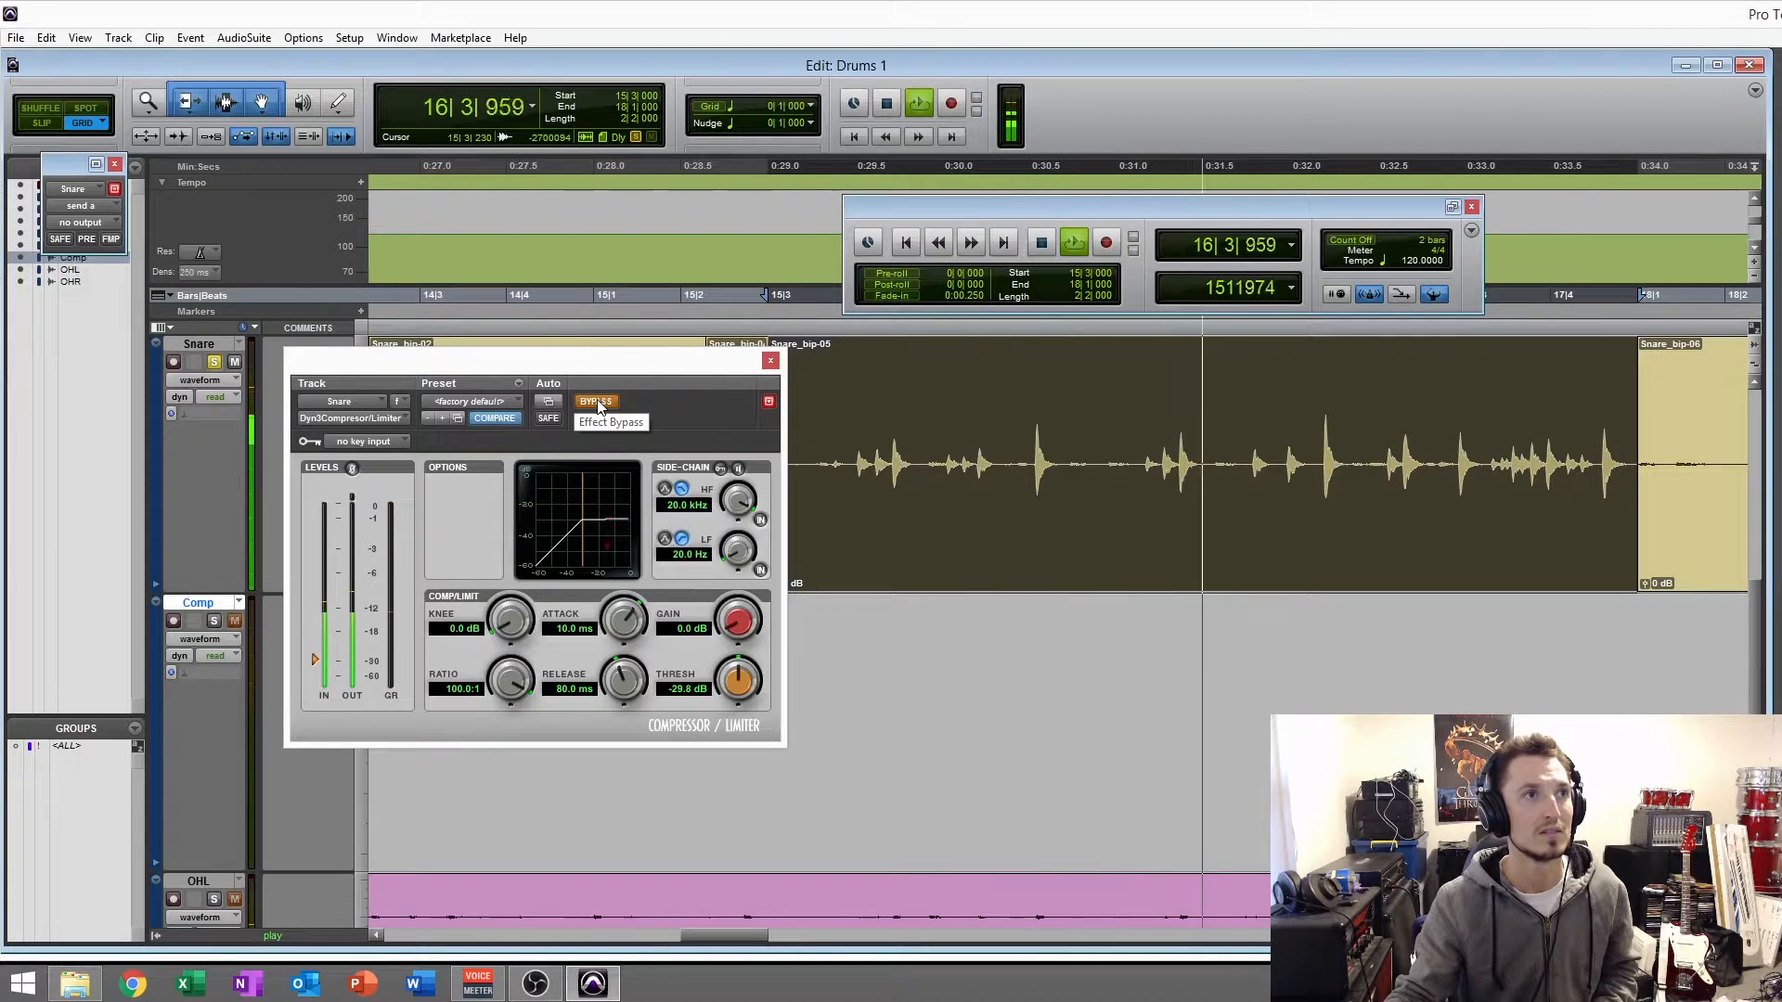
left_click(596, 402)
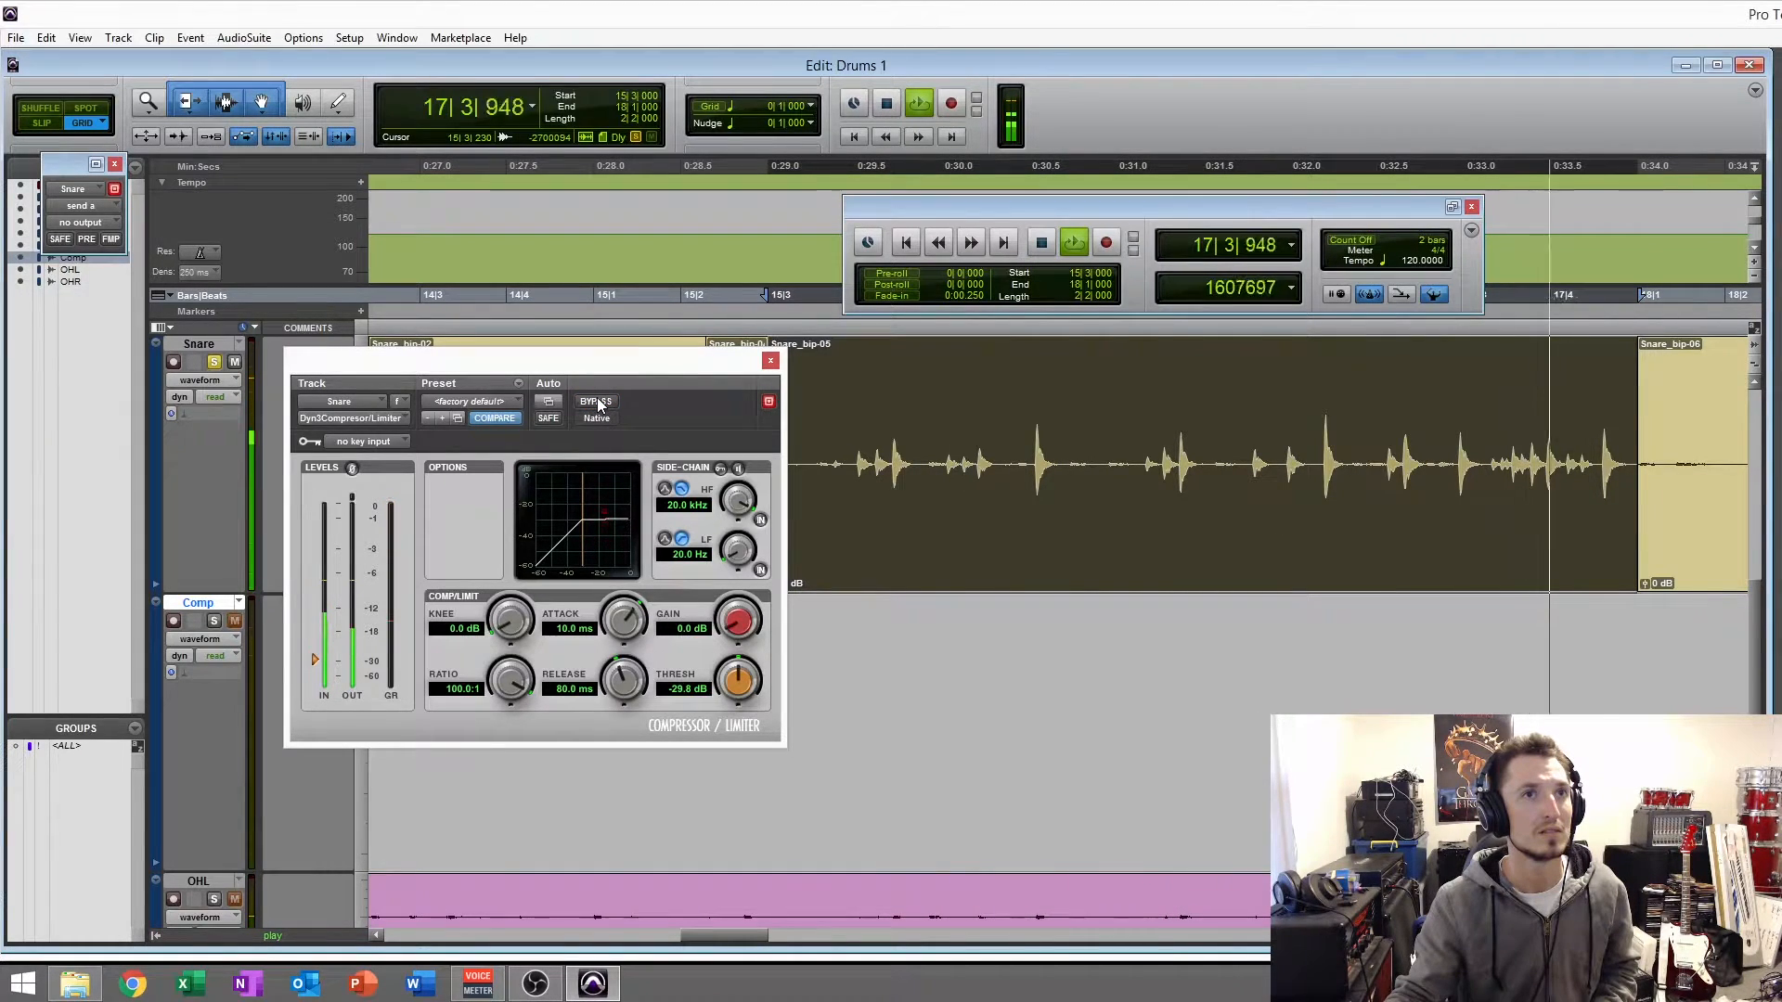
key("space")
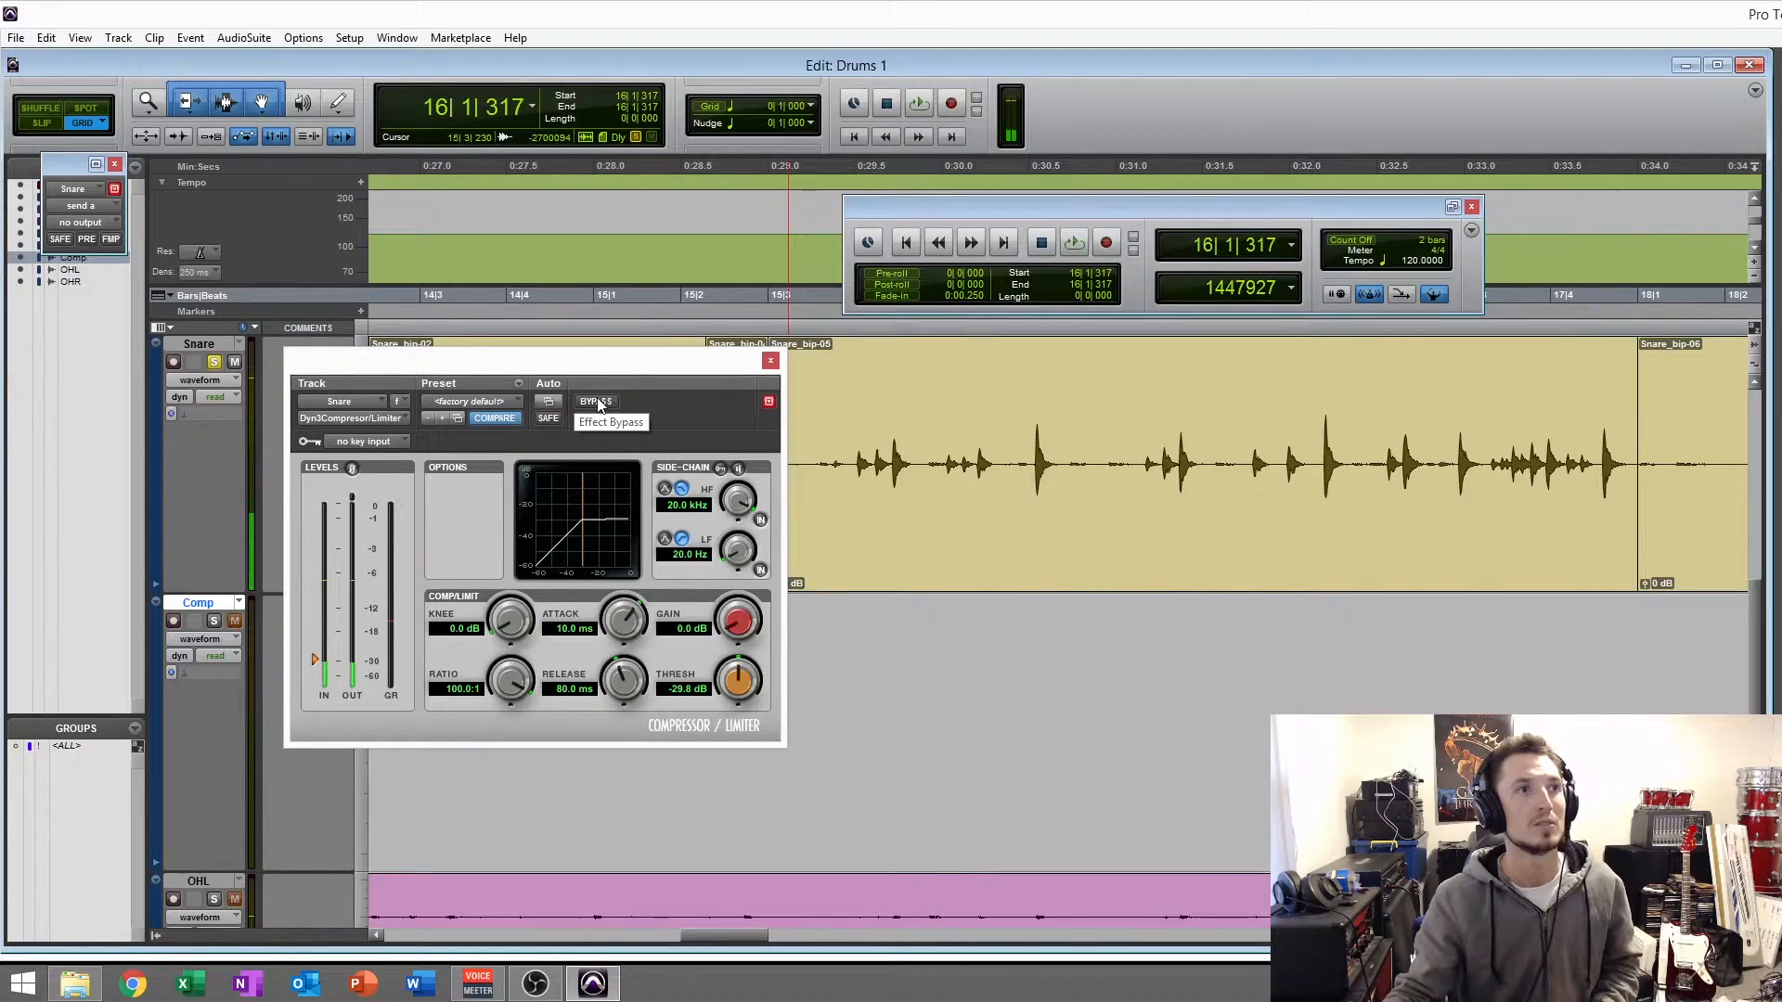
- Raise the compressor's makeup gain to 5.9 dB while the snare clip plays, and compare it against the bypassed signal
left_click(849, 587)
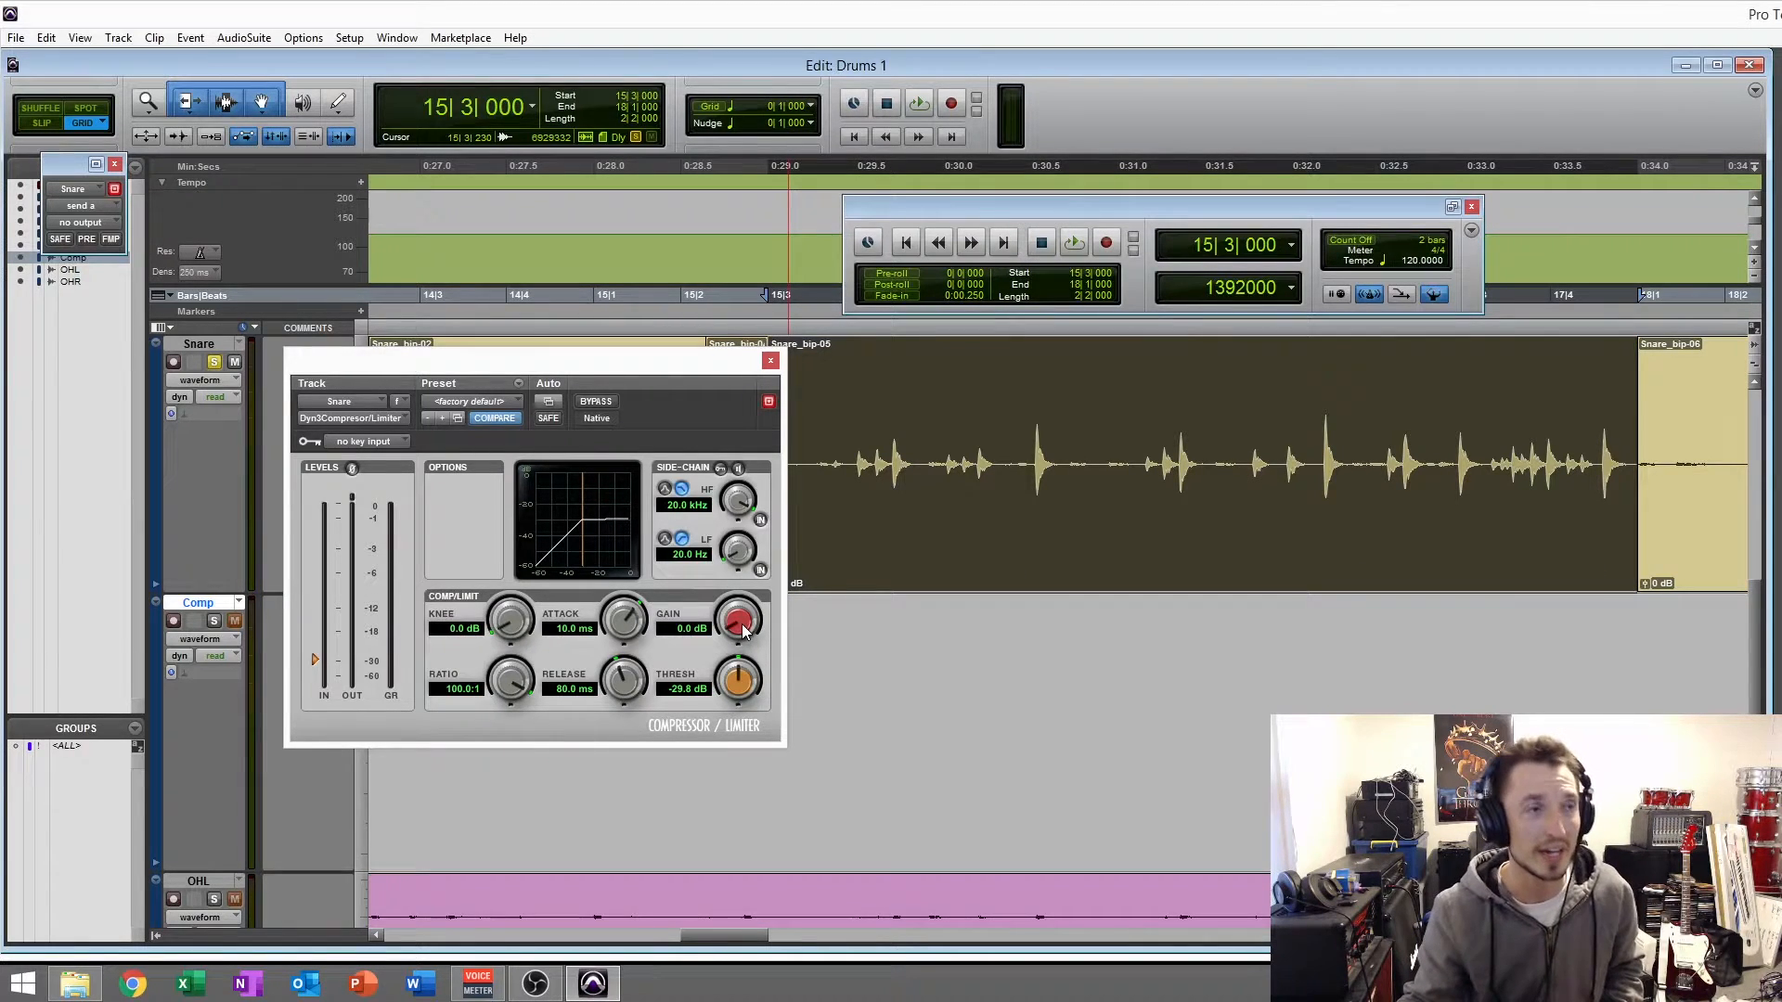
key("space")
left_click_drag(742, 631, 736, 574)
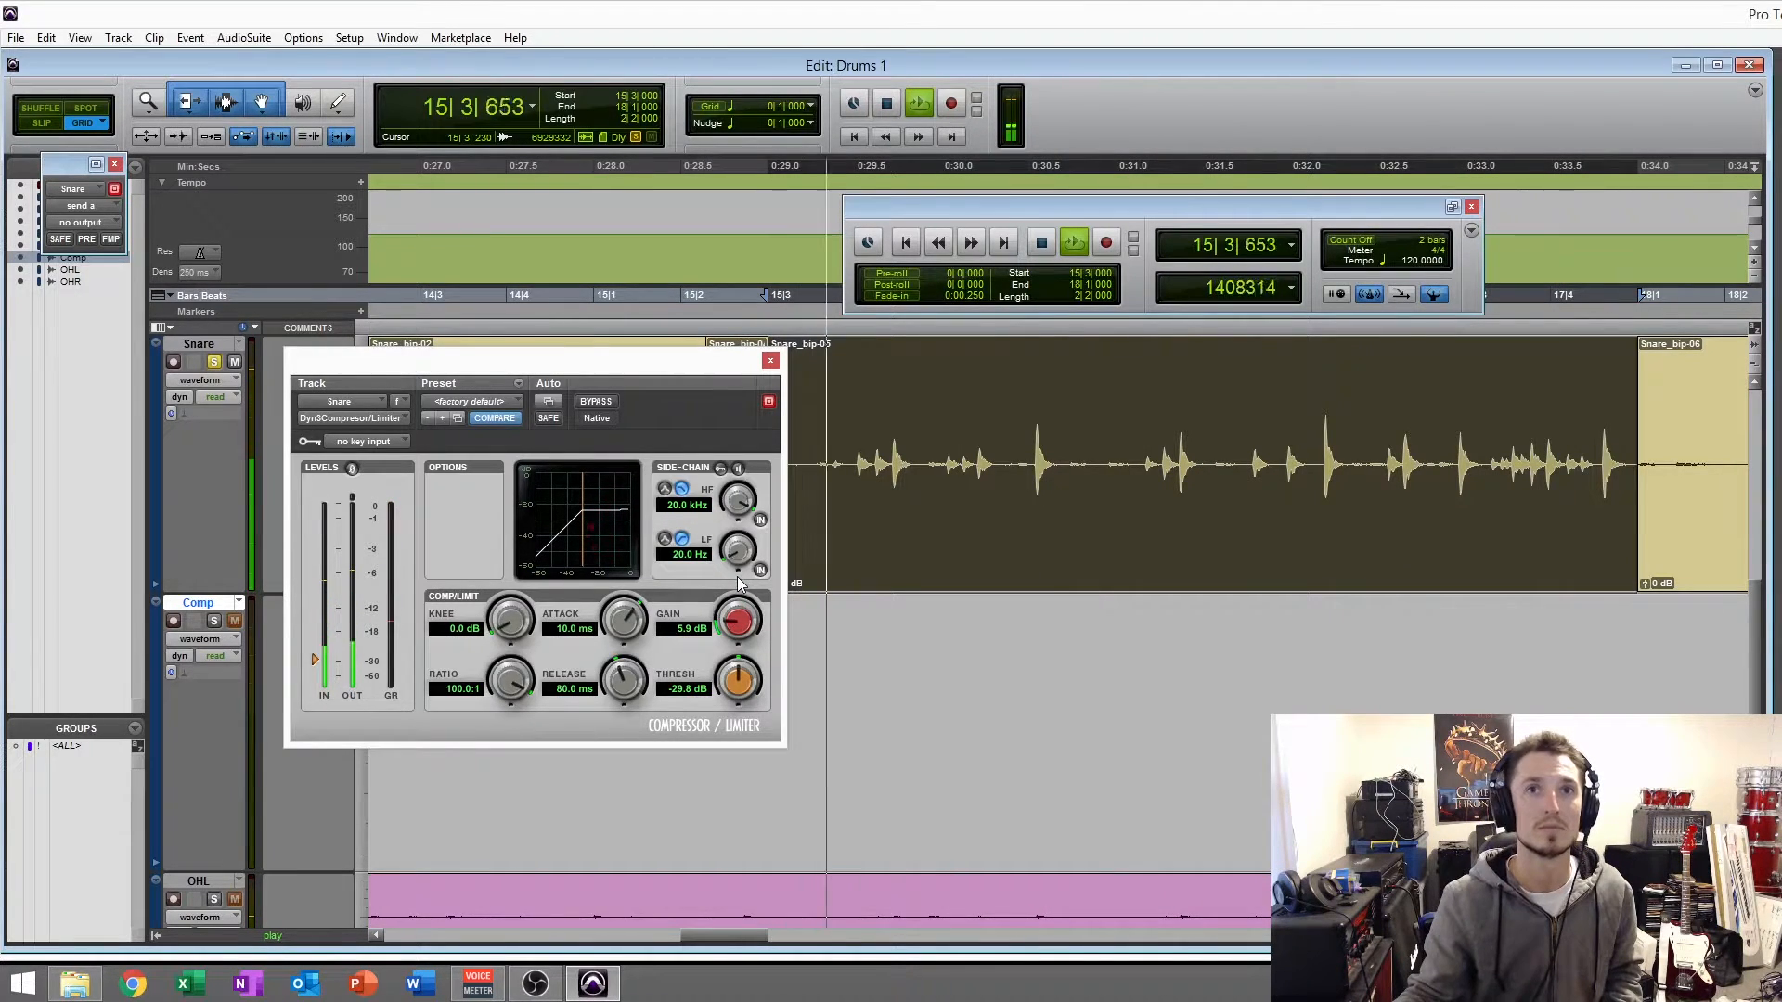
left_click(594, 405)
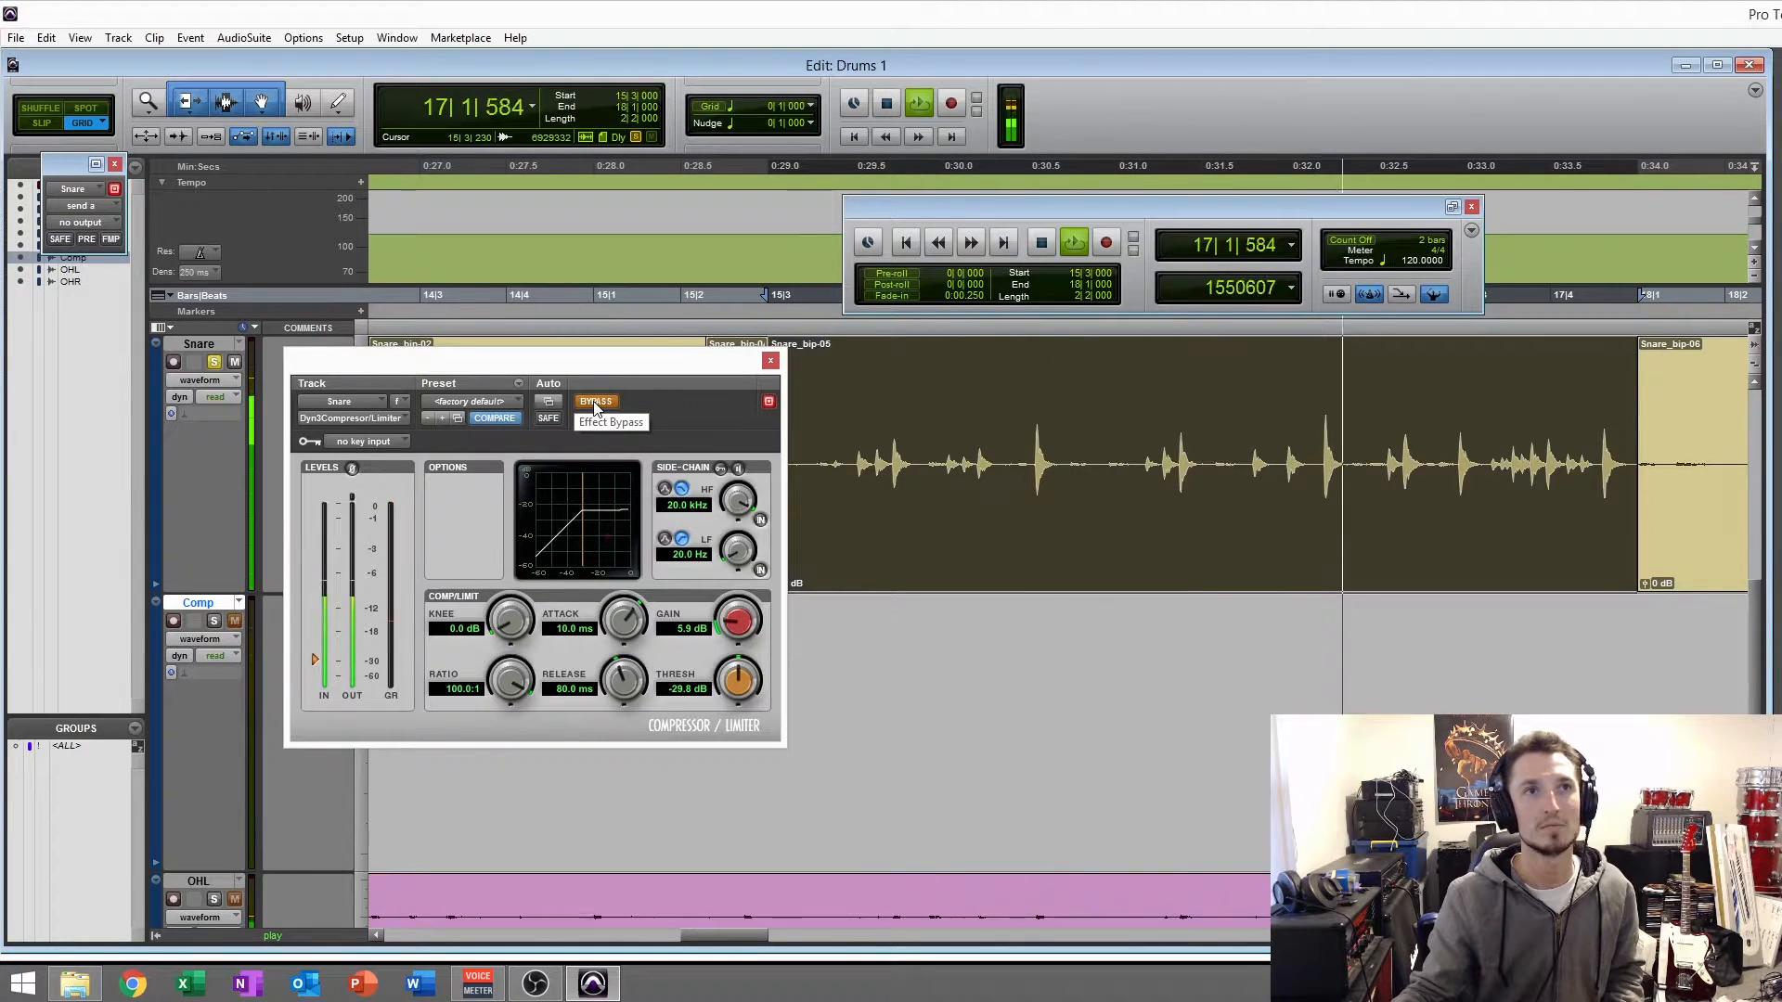
left_click(593, 403)
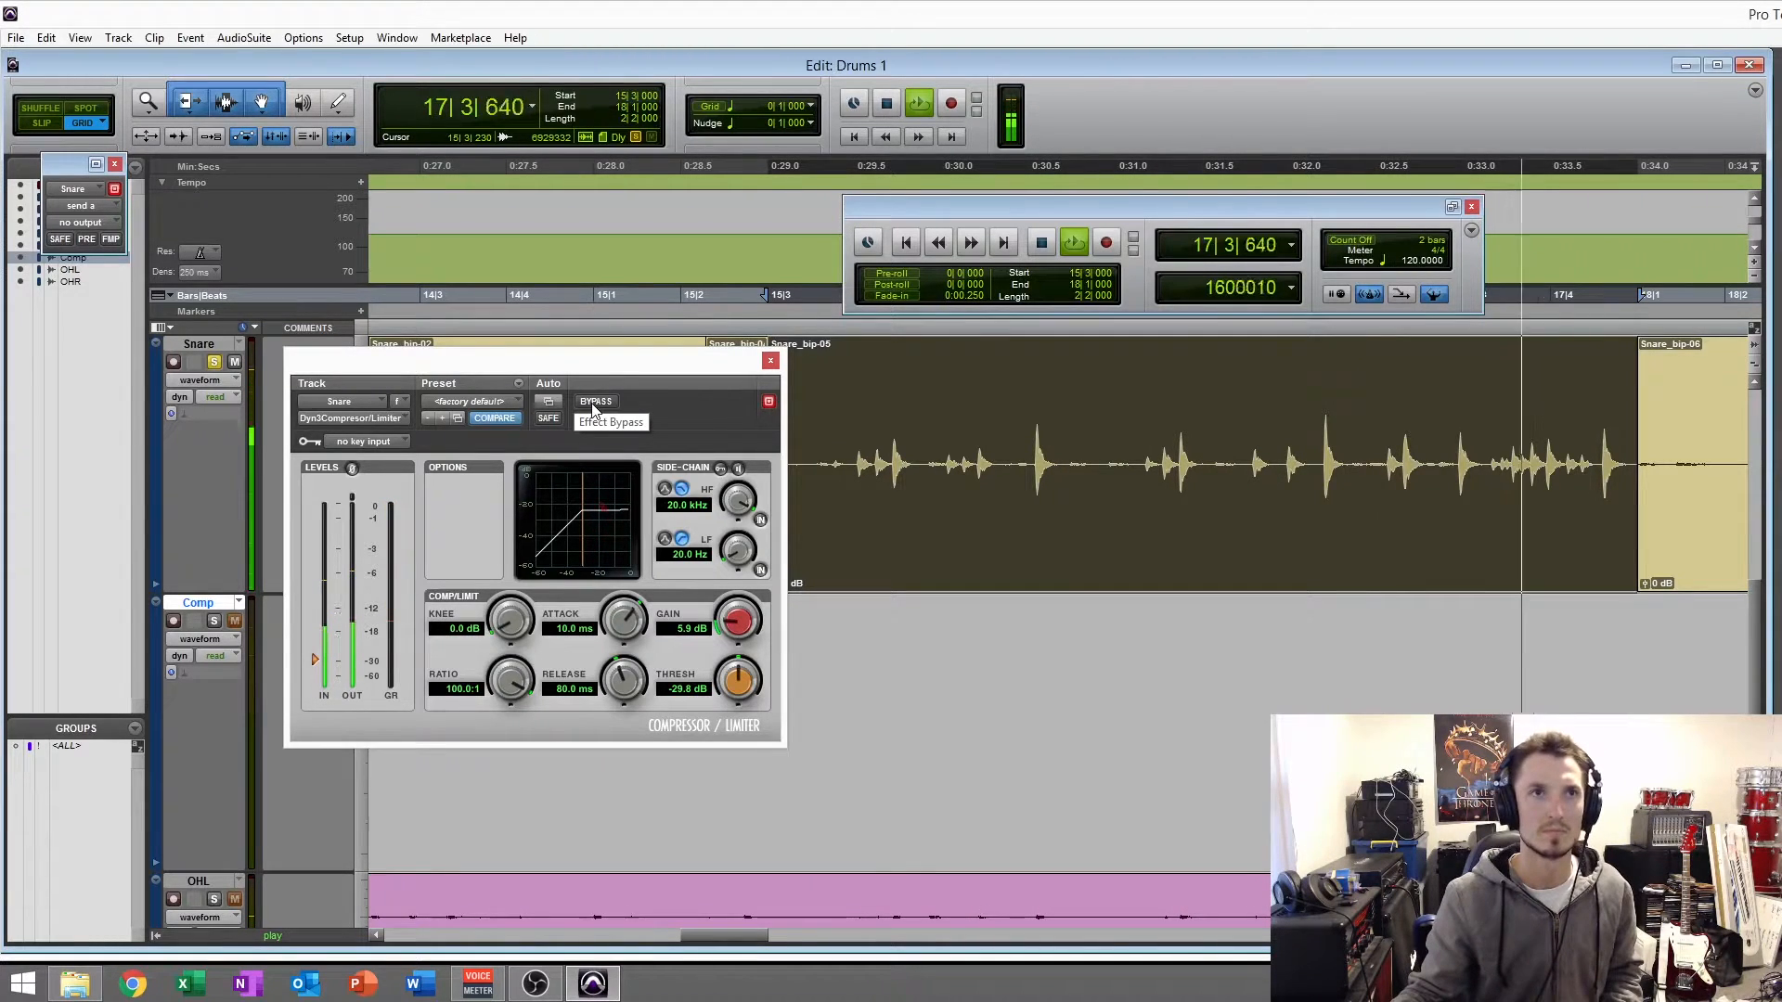
key("space")
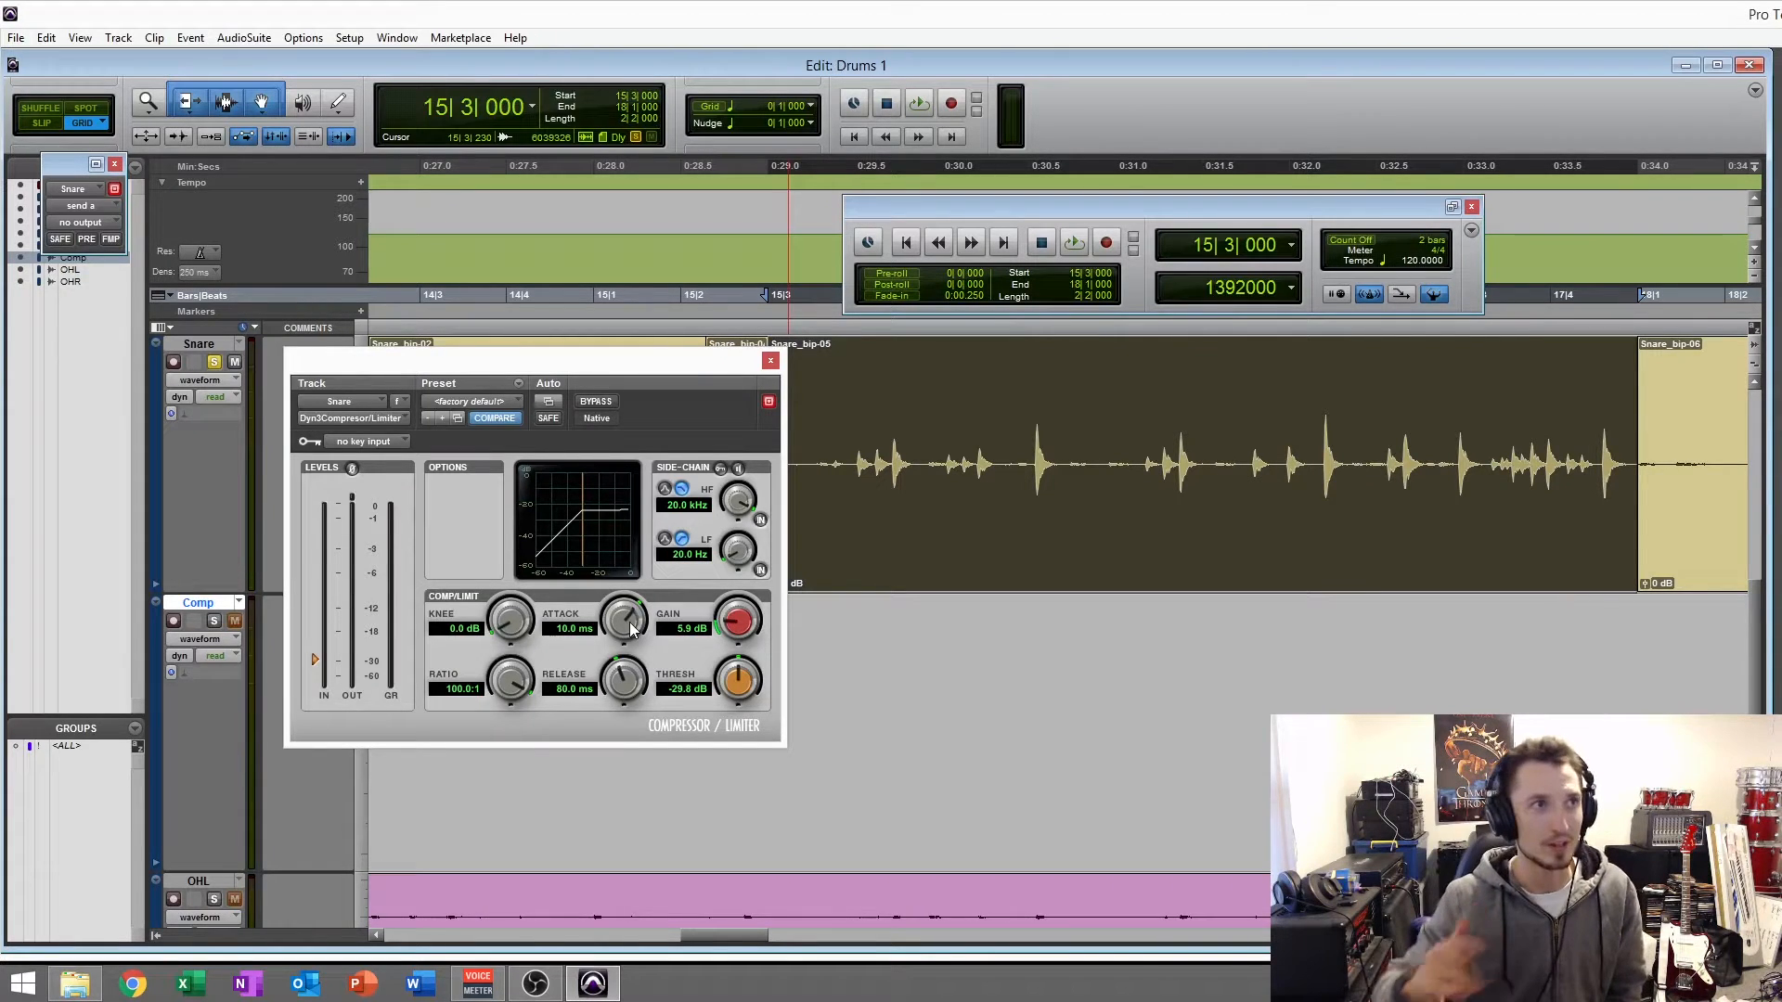
- Audition the compressor's attack at its fastest 10.0 us and at 14.3 ms during playback, and settle on 1.0 ms
left_click_drag(630, 623, 629, 627)
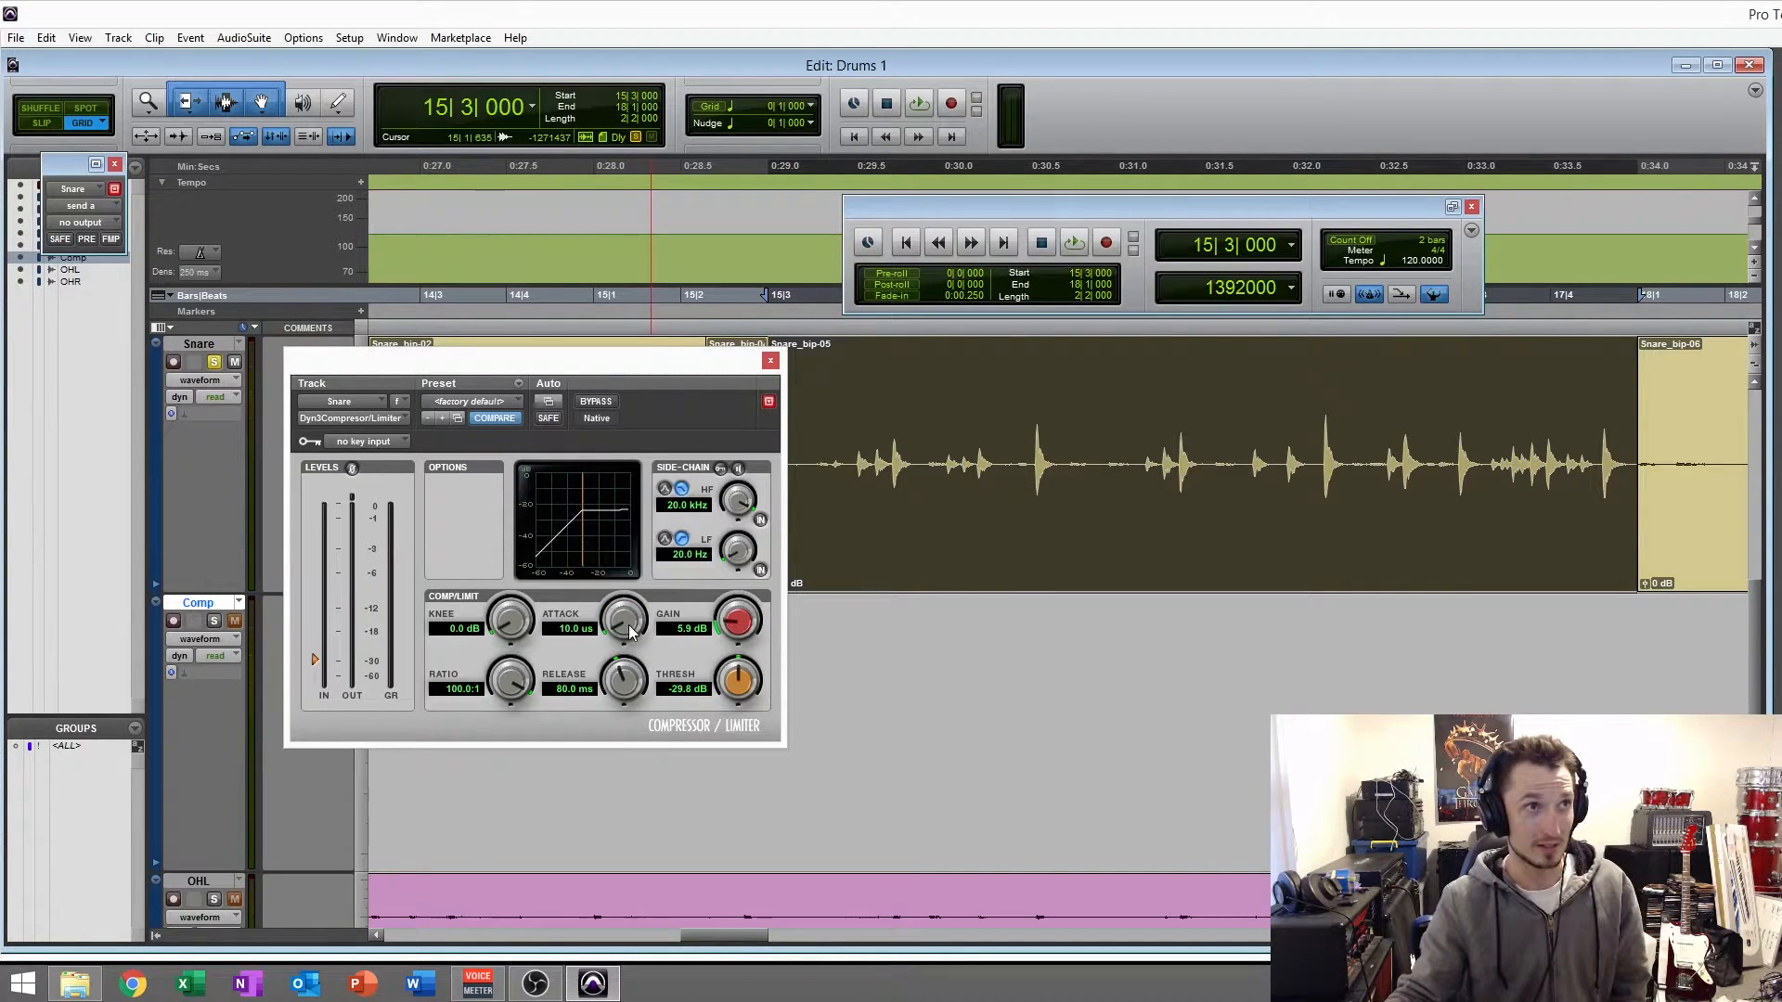
left_click_drag(624, 620, 614, 727)
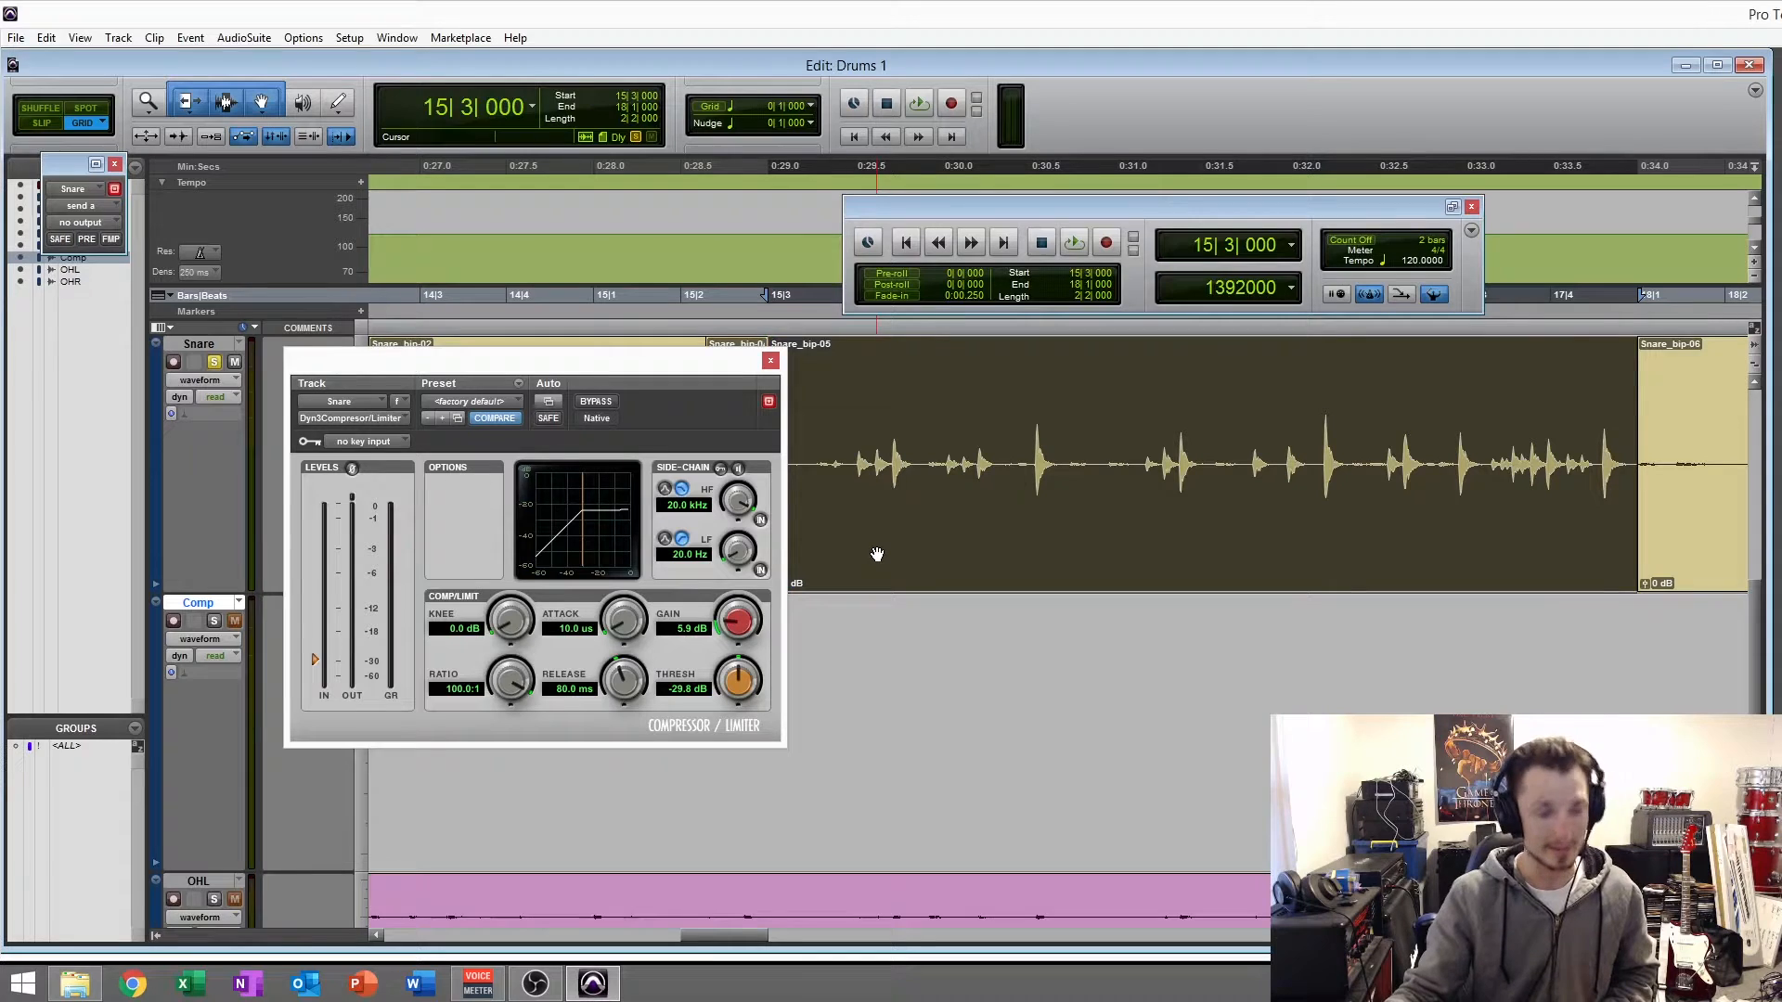
key("space")
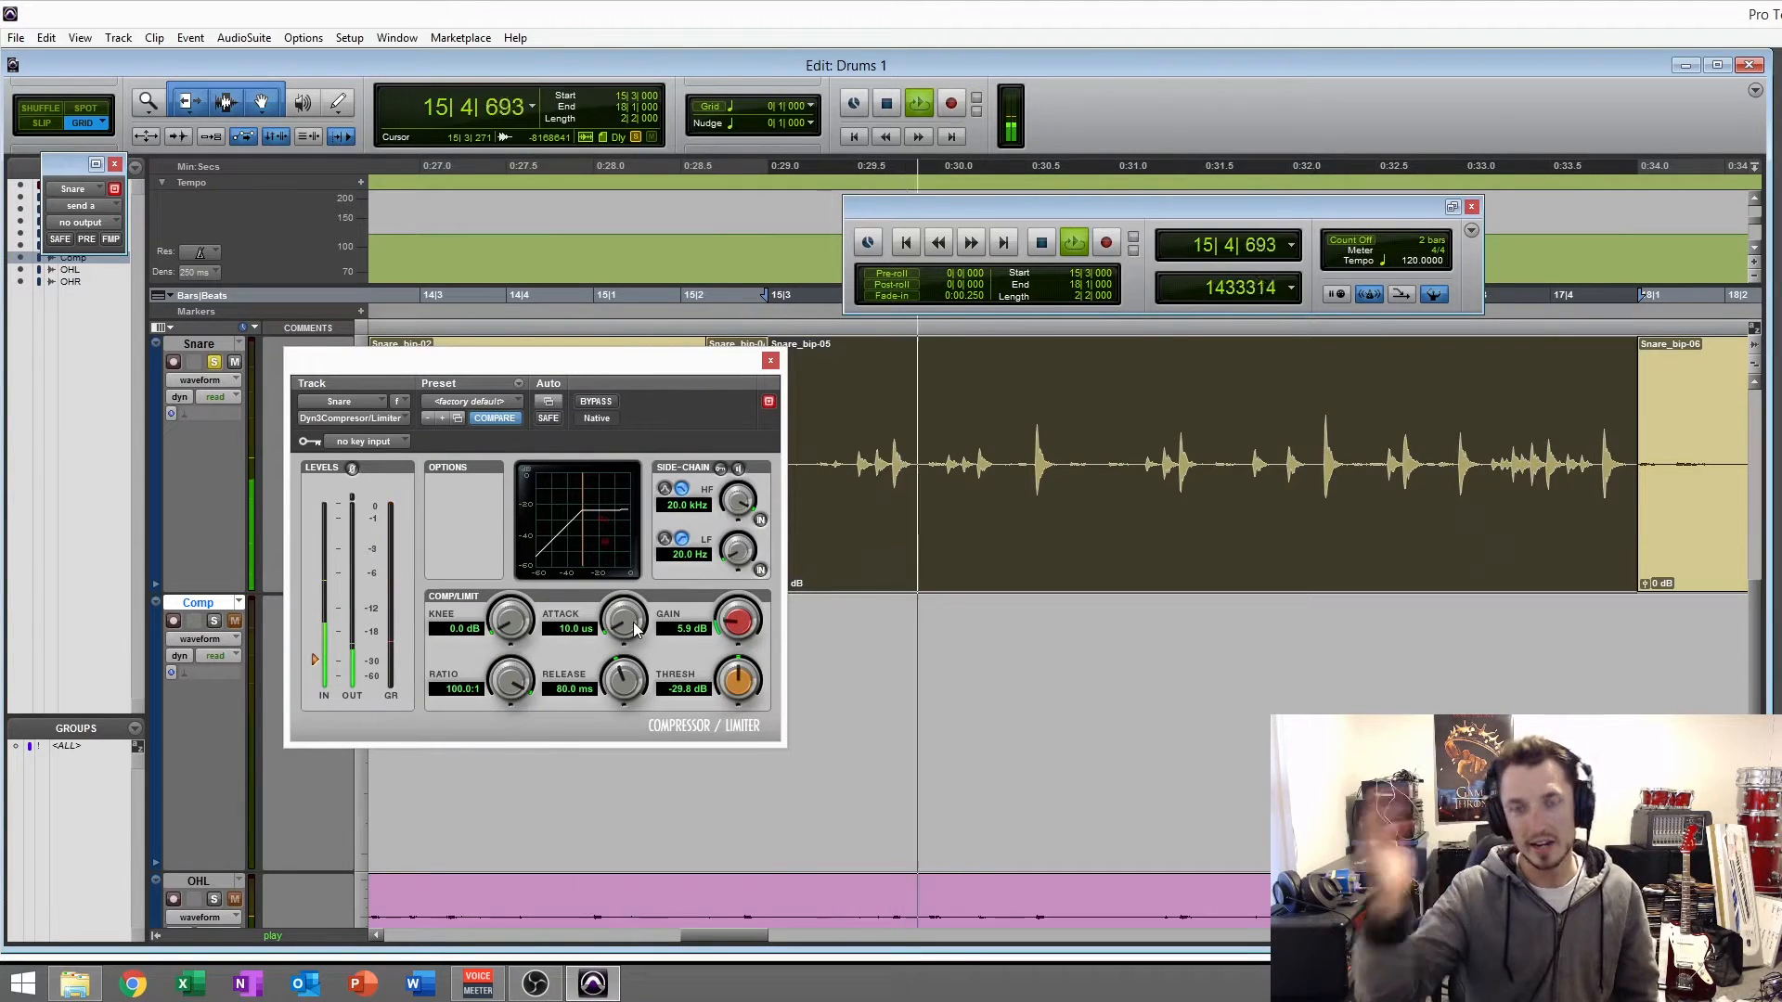
left_click_drag(633, 621, 648, 412)
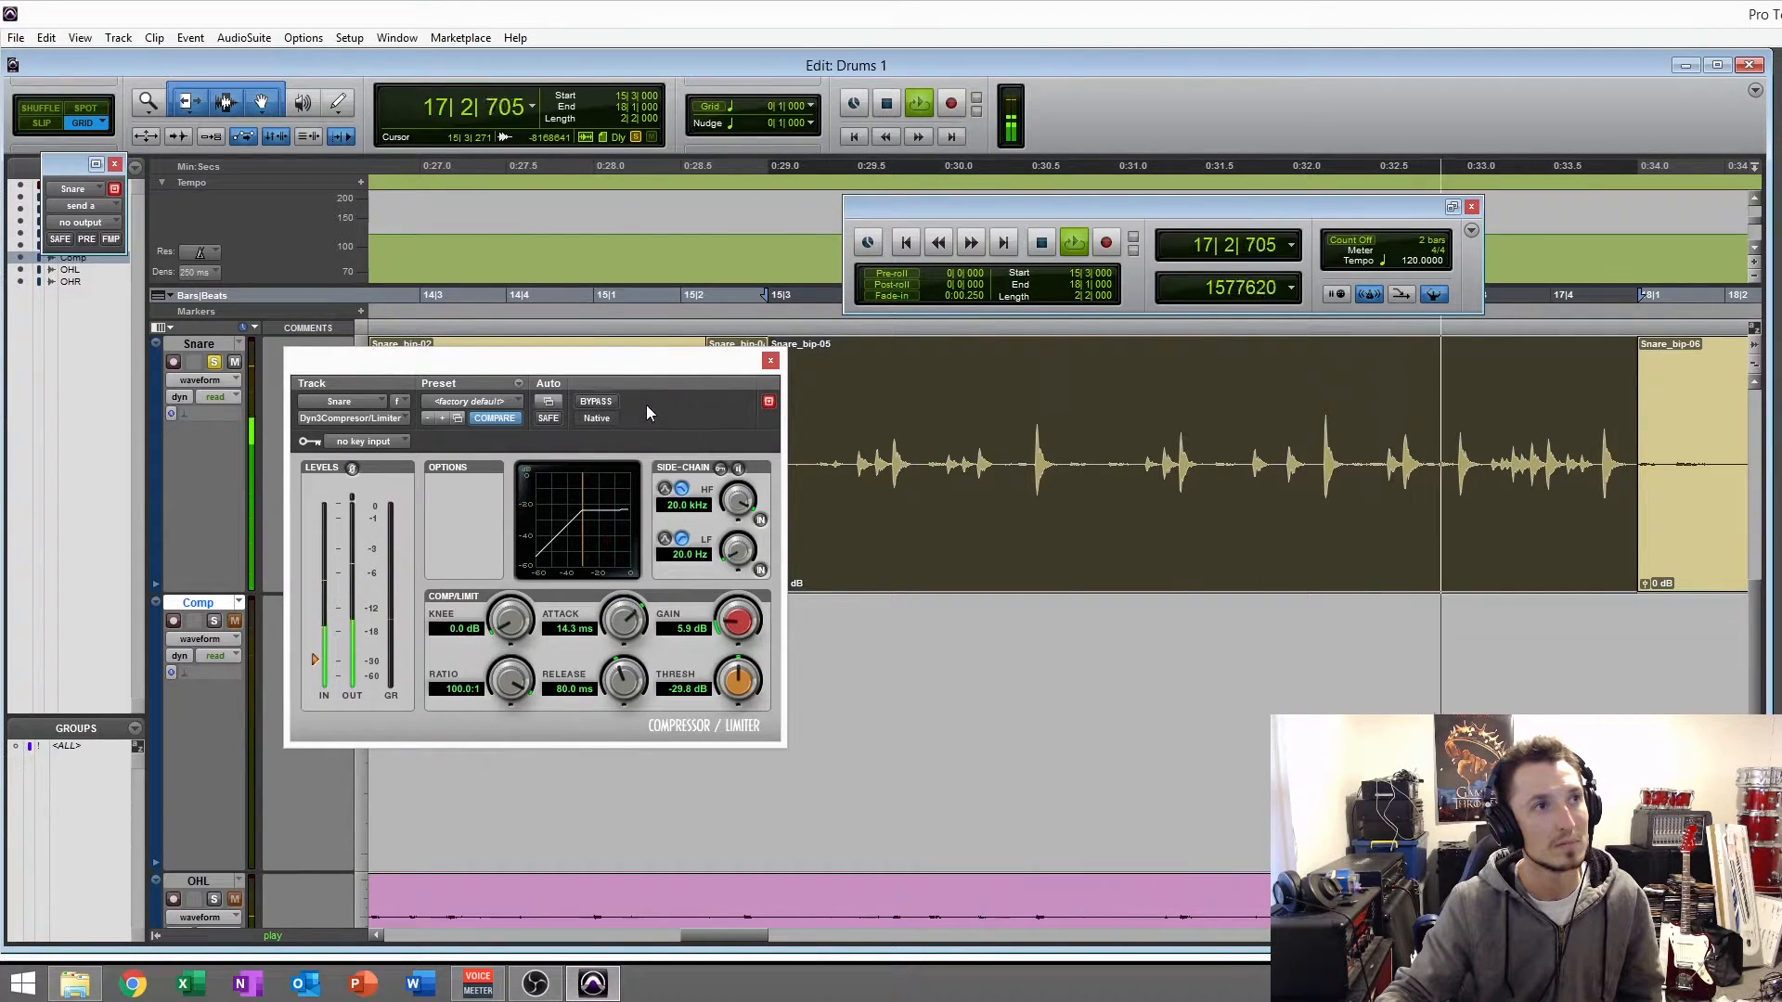
left_click_drag(613, 613, 598, 700)
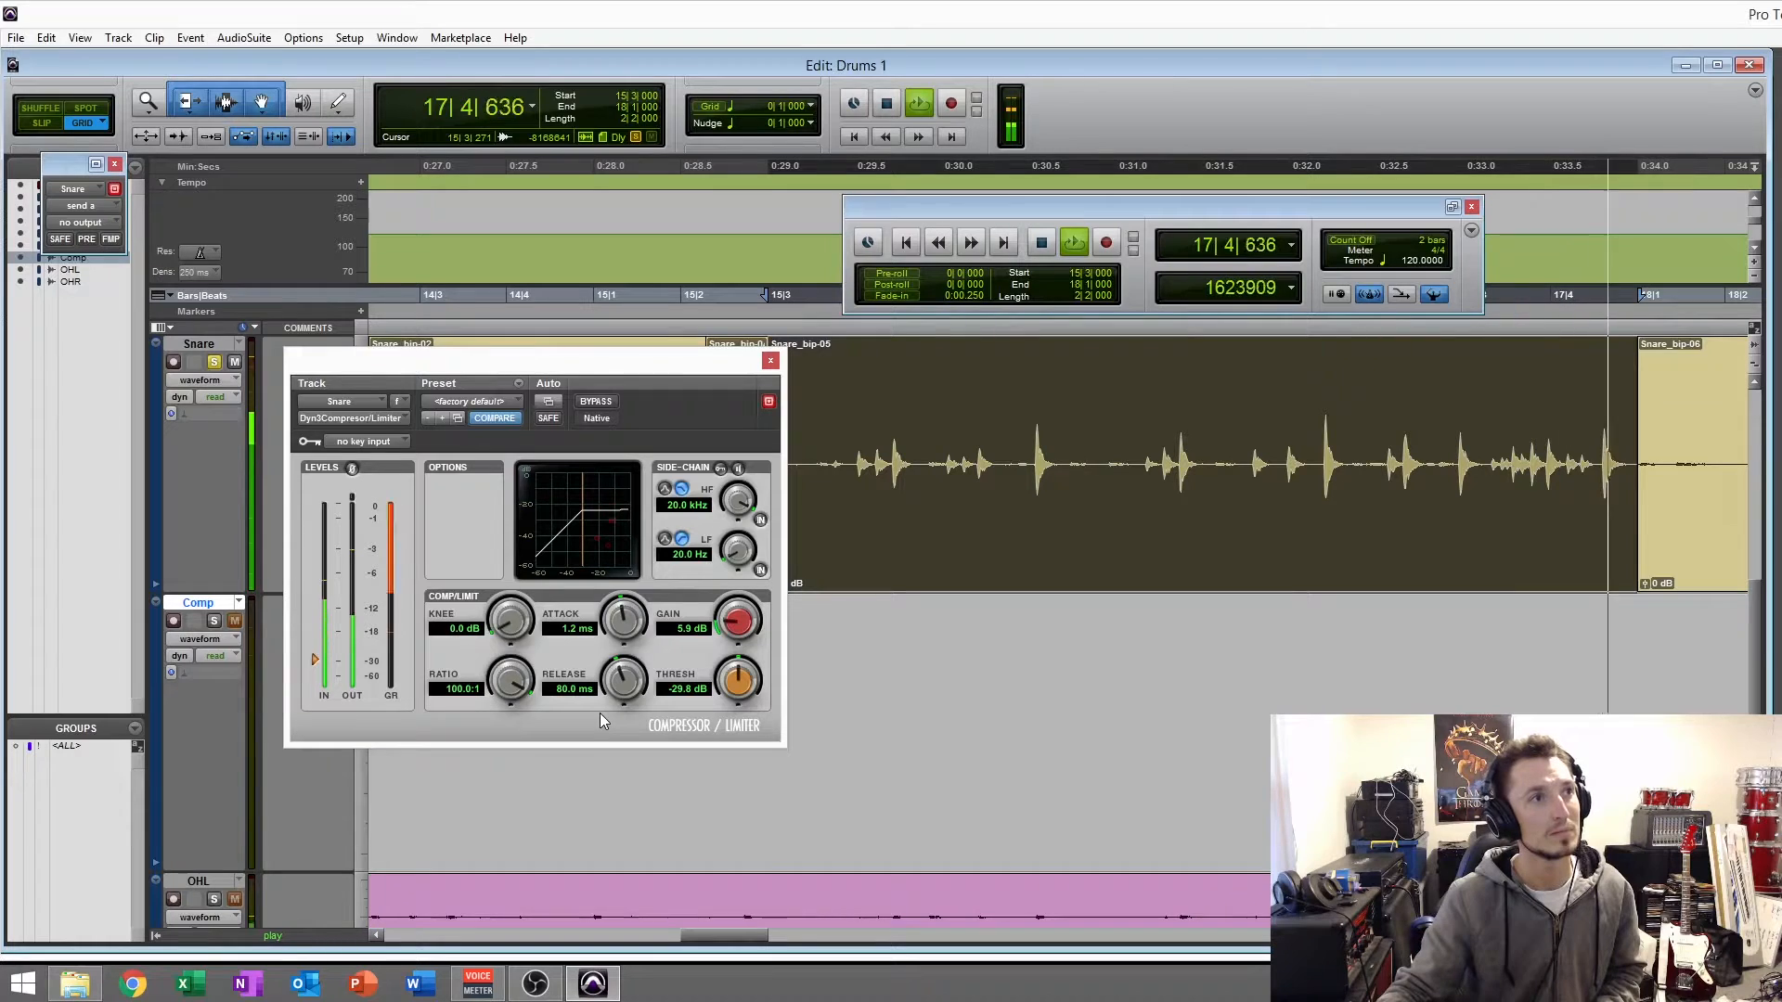
left_click_drag(608, 625, 608, 674)
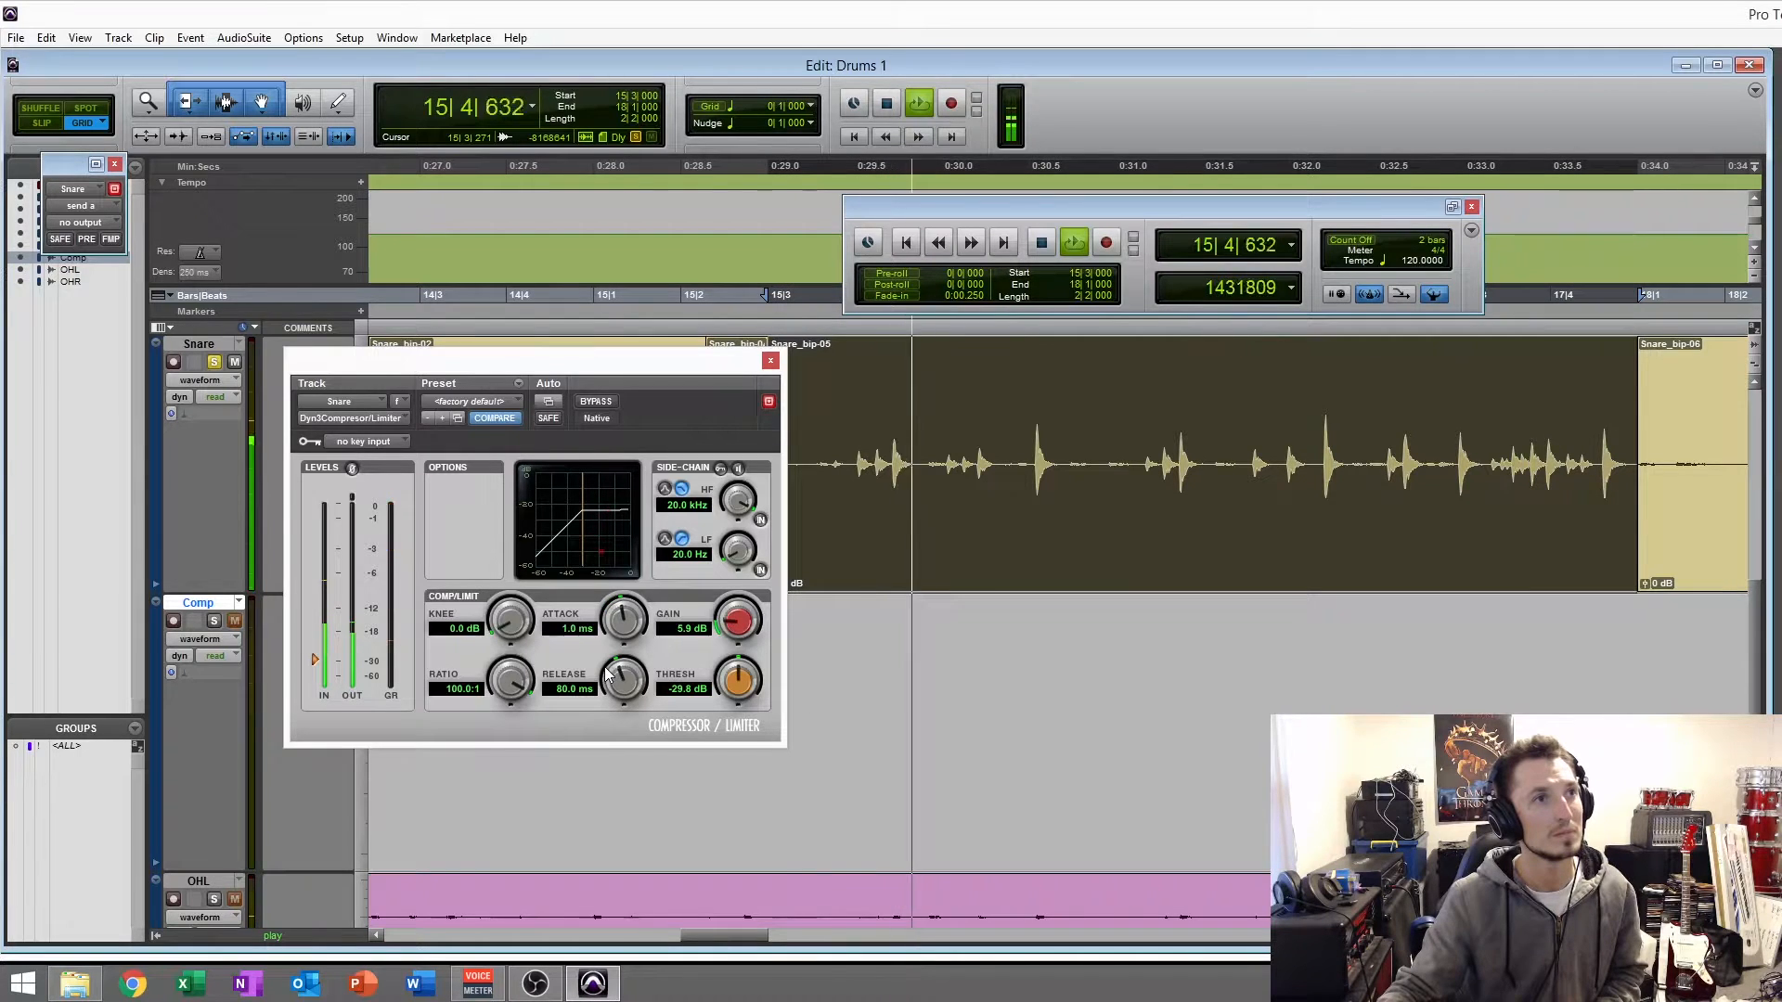
- Raise the makeup gain to 10.1 dB, bypass the compressor, stop playback and reselect the Snare_bip-05 clip
left_click_drag(735, 627, 729, 595)
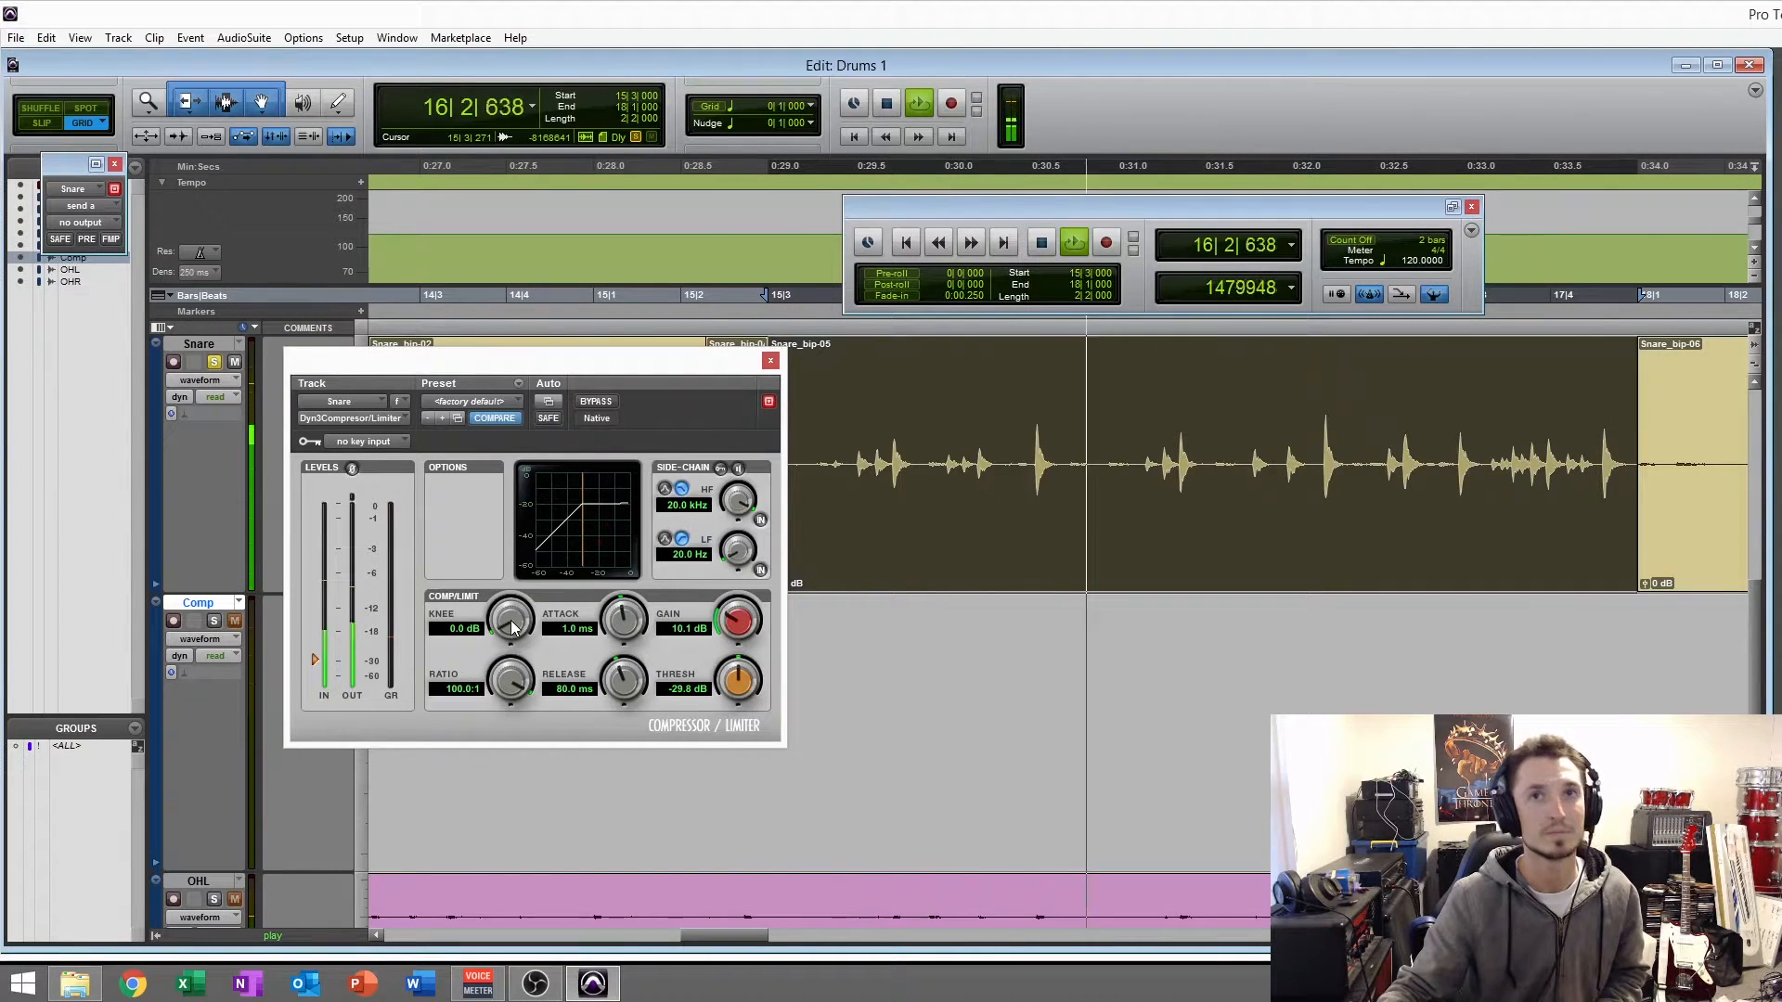
key("space")
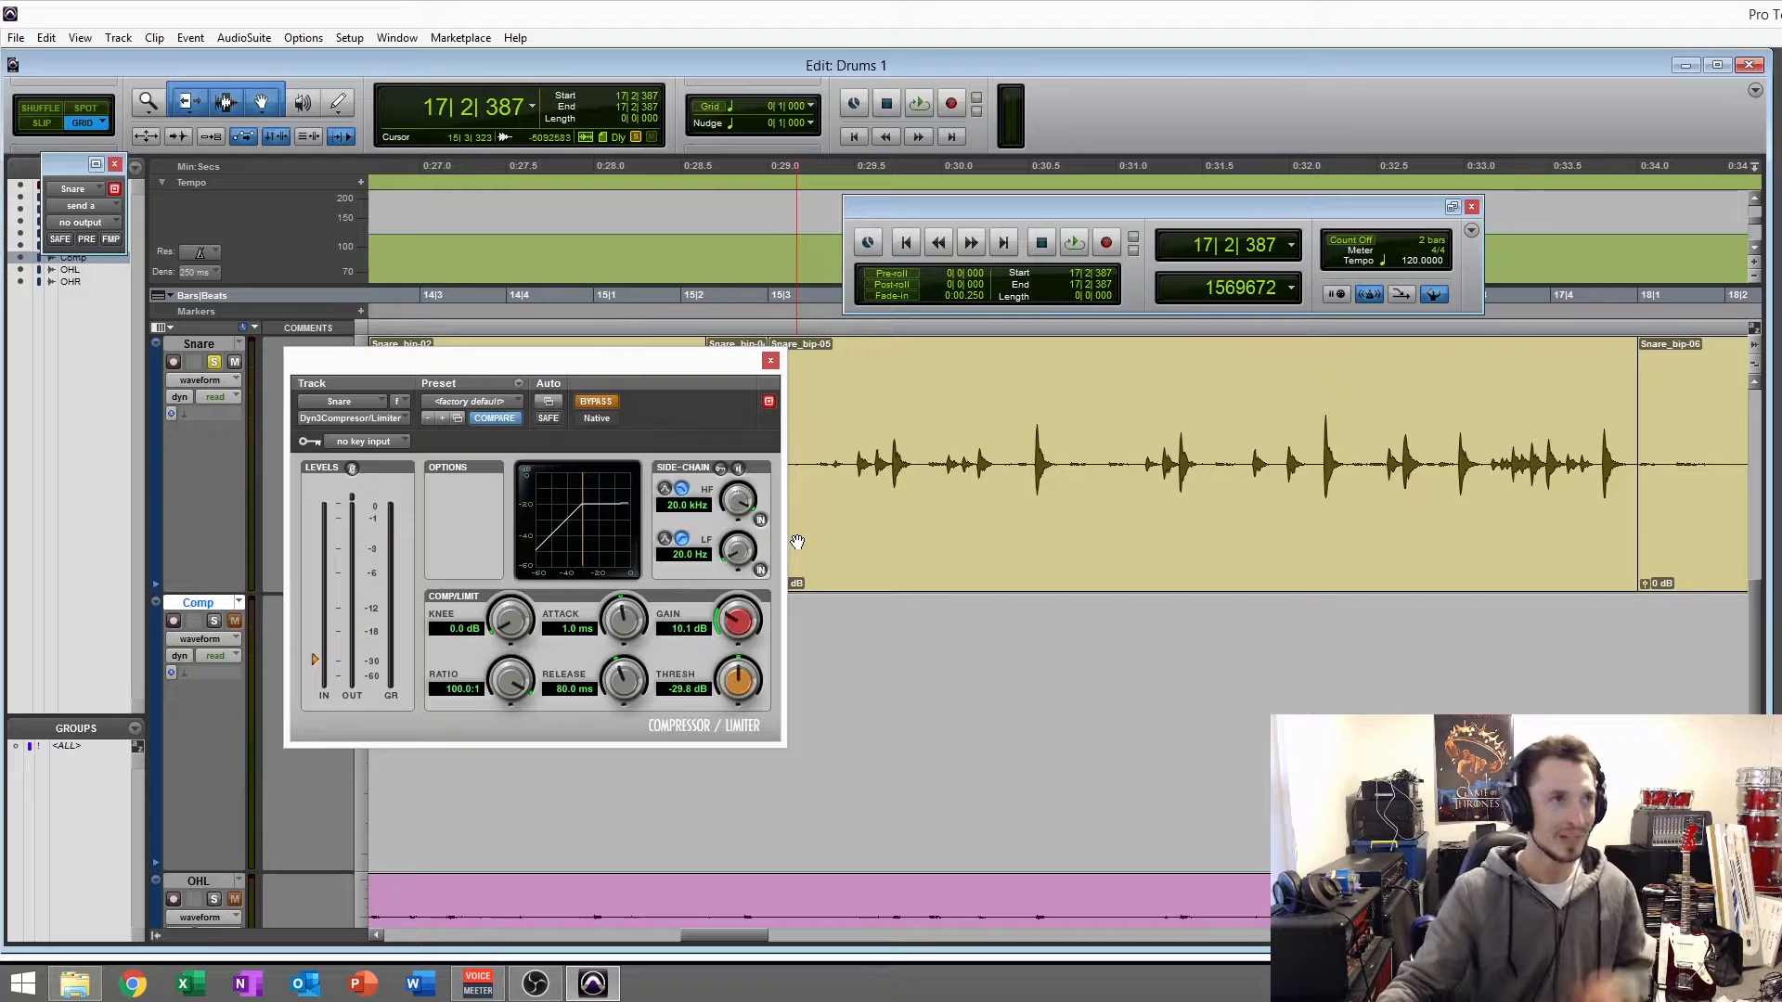
left_click(882, 574)
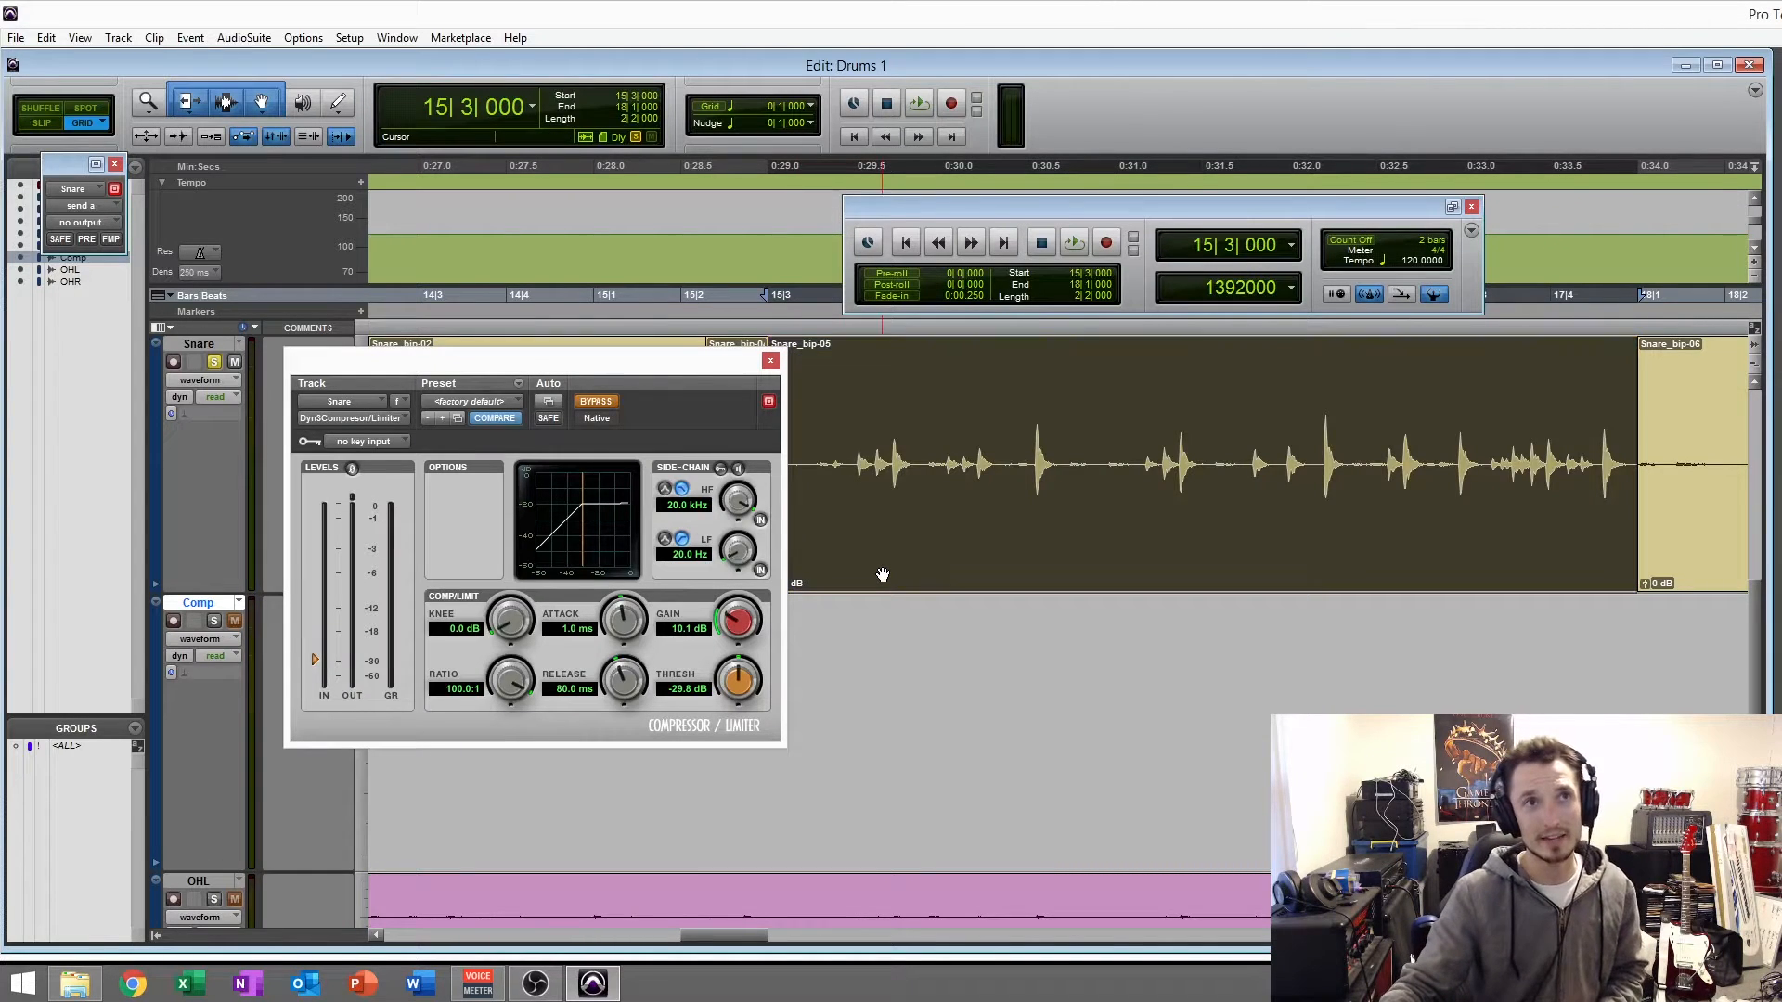
- Play the snare clip bypassed, re-enable the compressor to hear the difference, then stop playback and reselect the clip
key("space")
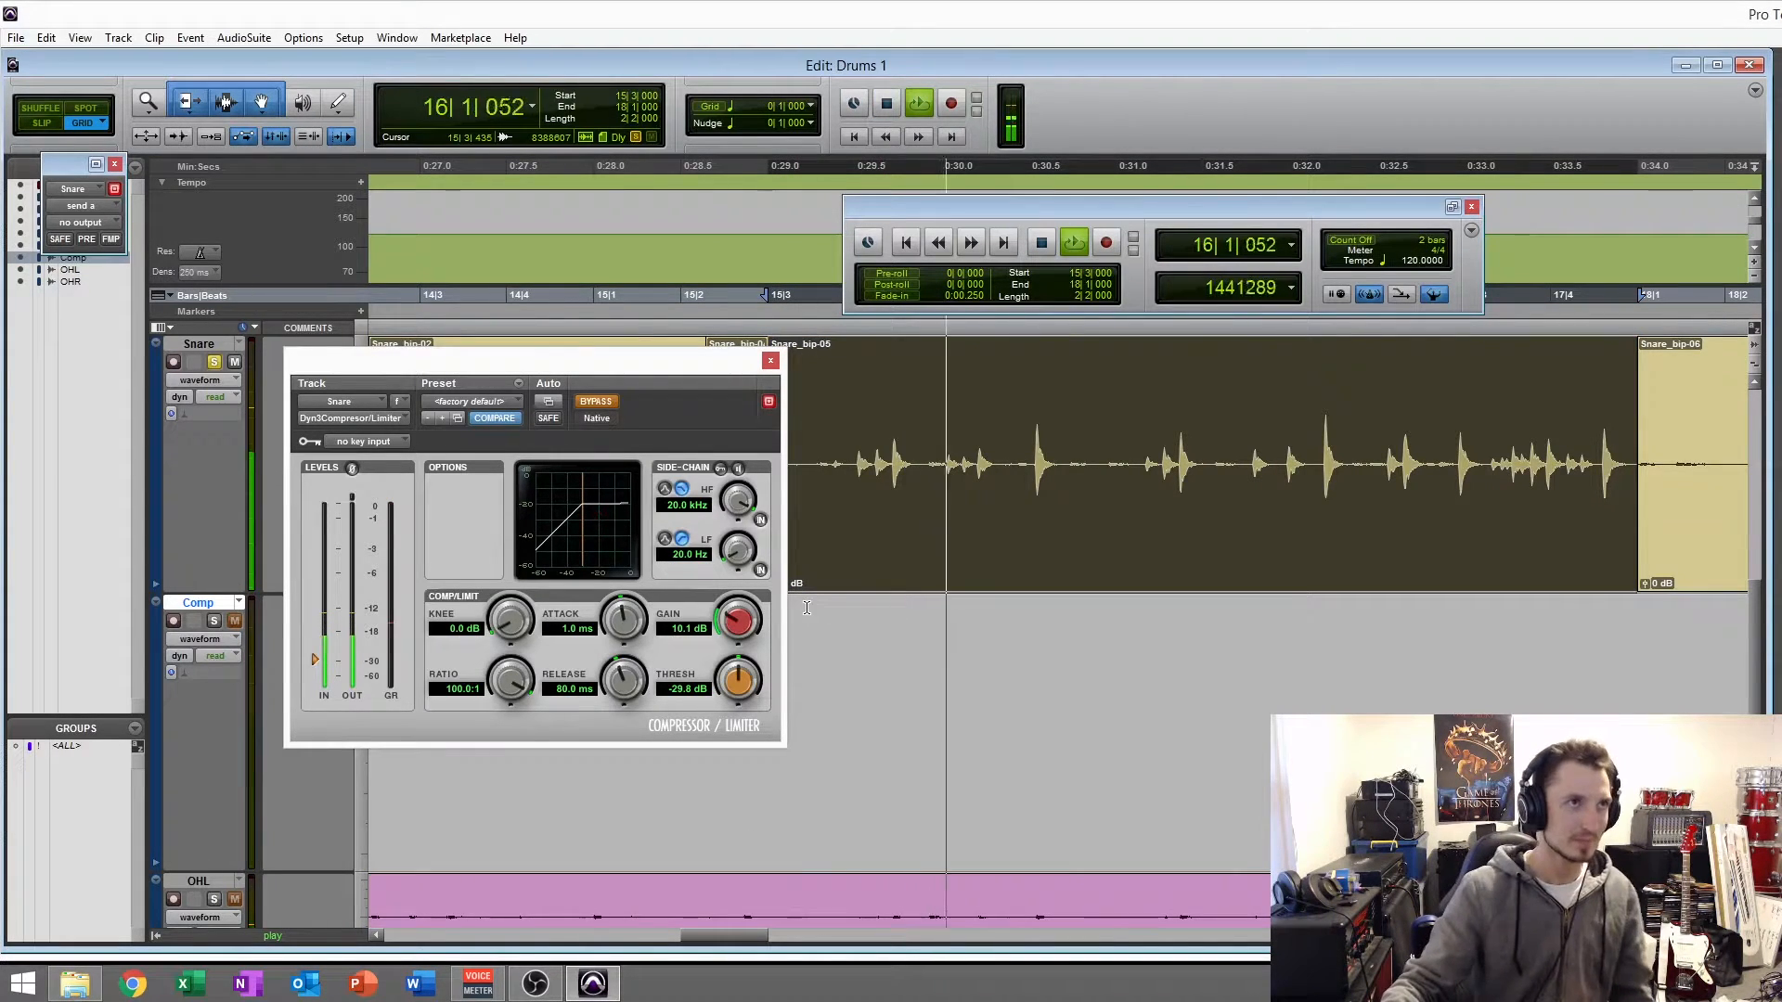
left_click(597, 402)
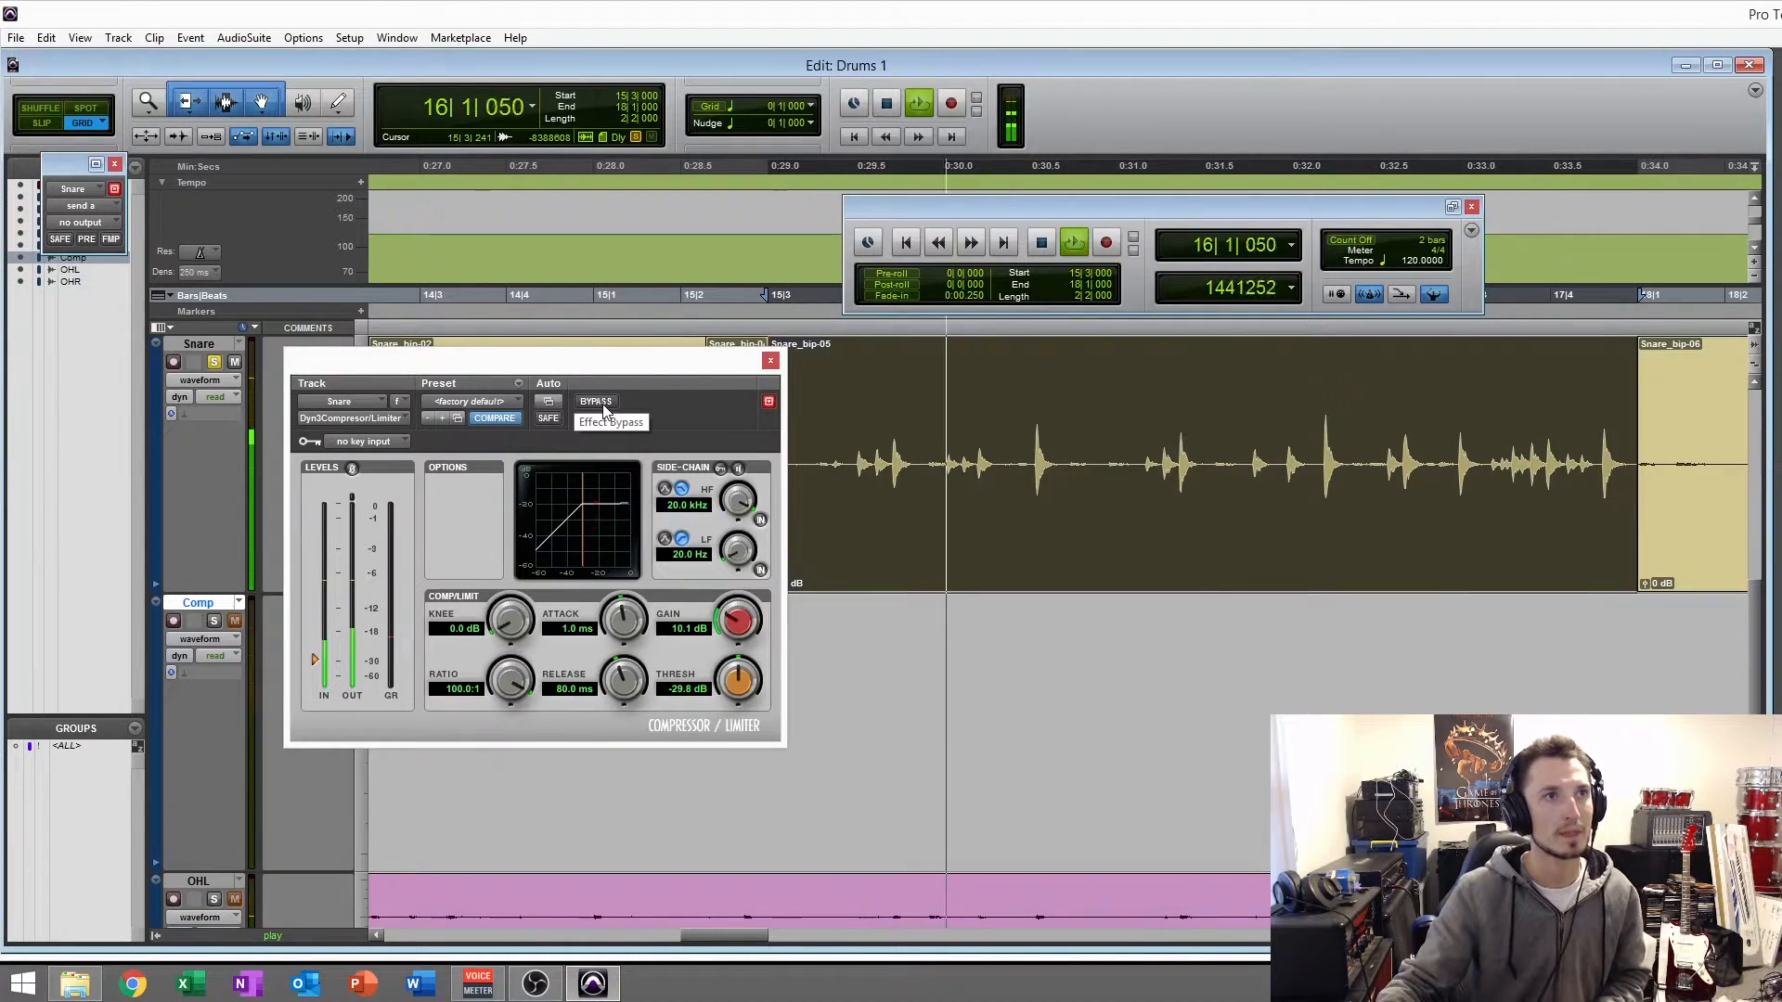
key("space")
left_click(1009, 584)
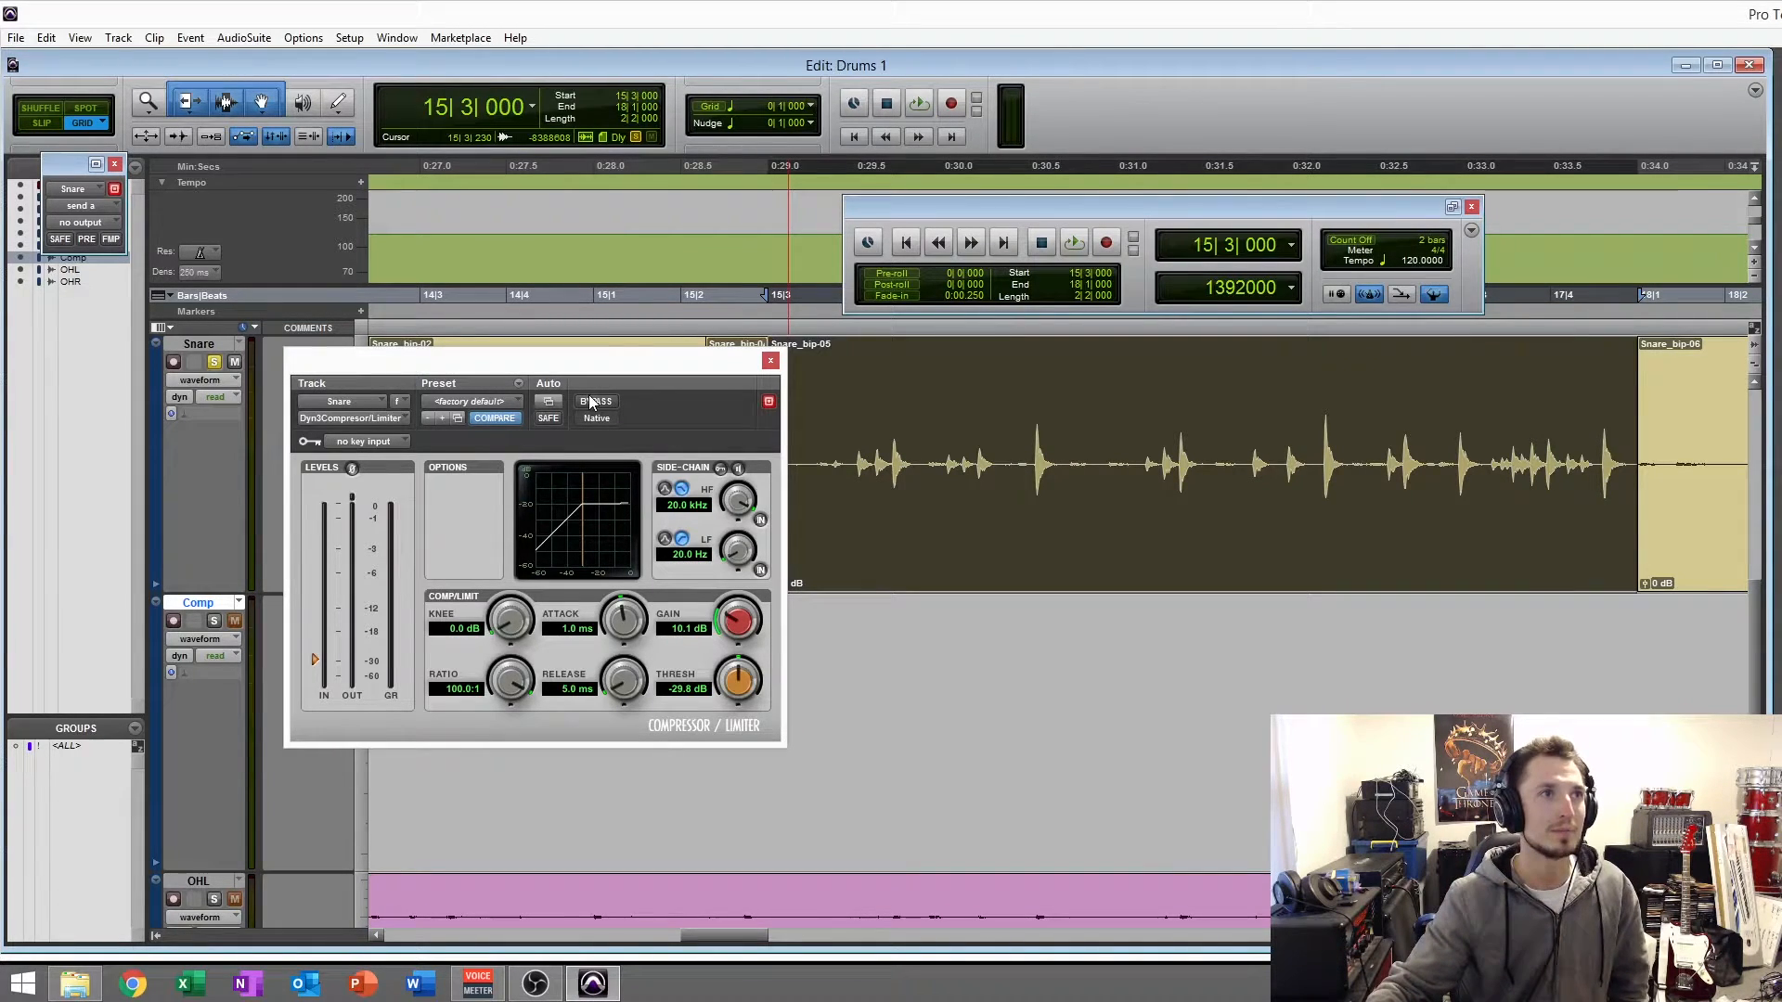
- During playback, audition the compressor's release at 4.0 s, settle on 520.7 ms, and set the attack to 529.3 us
key("space")
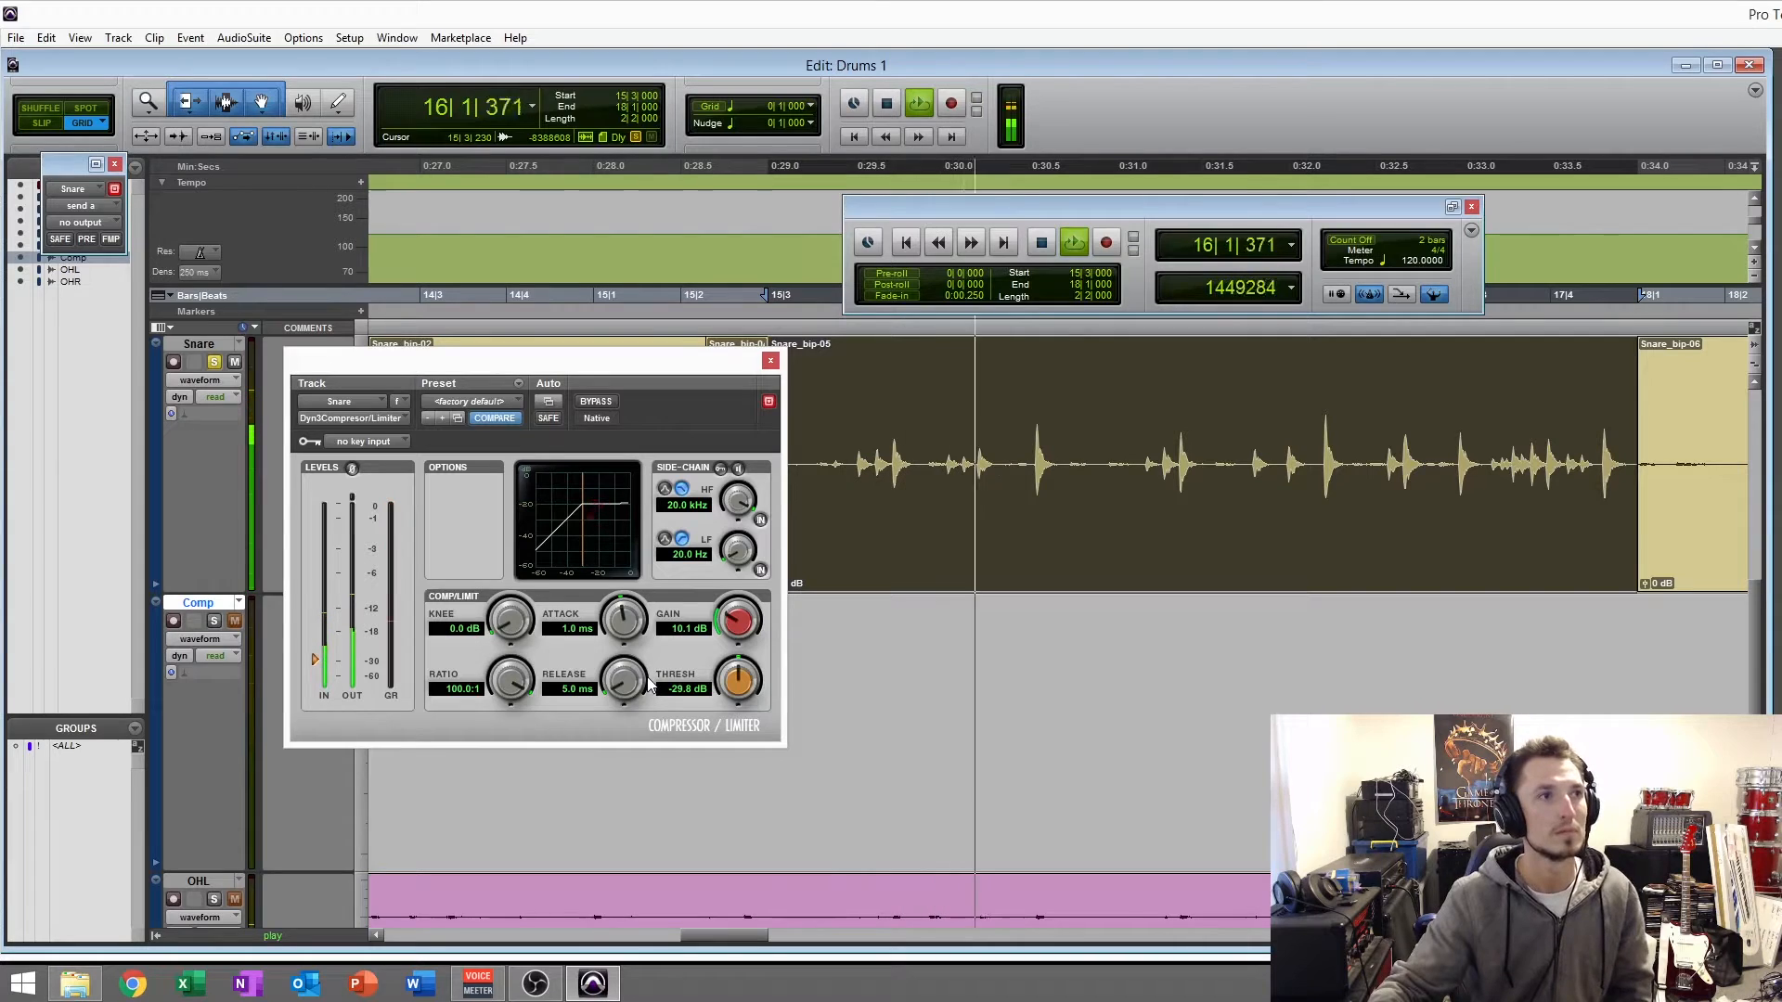
left_click_drag(622, 687, 655, 375)
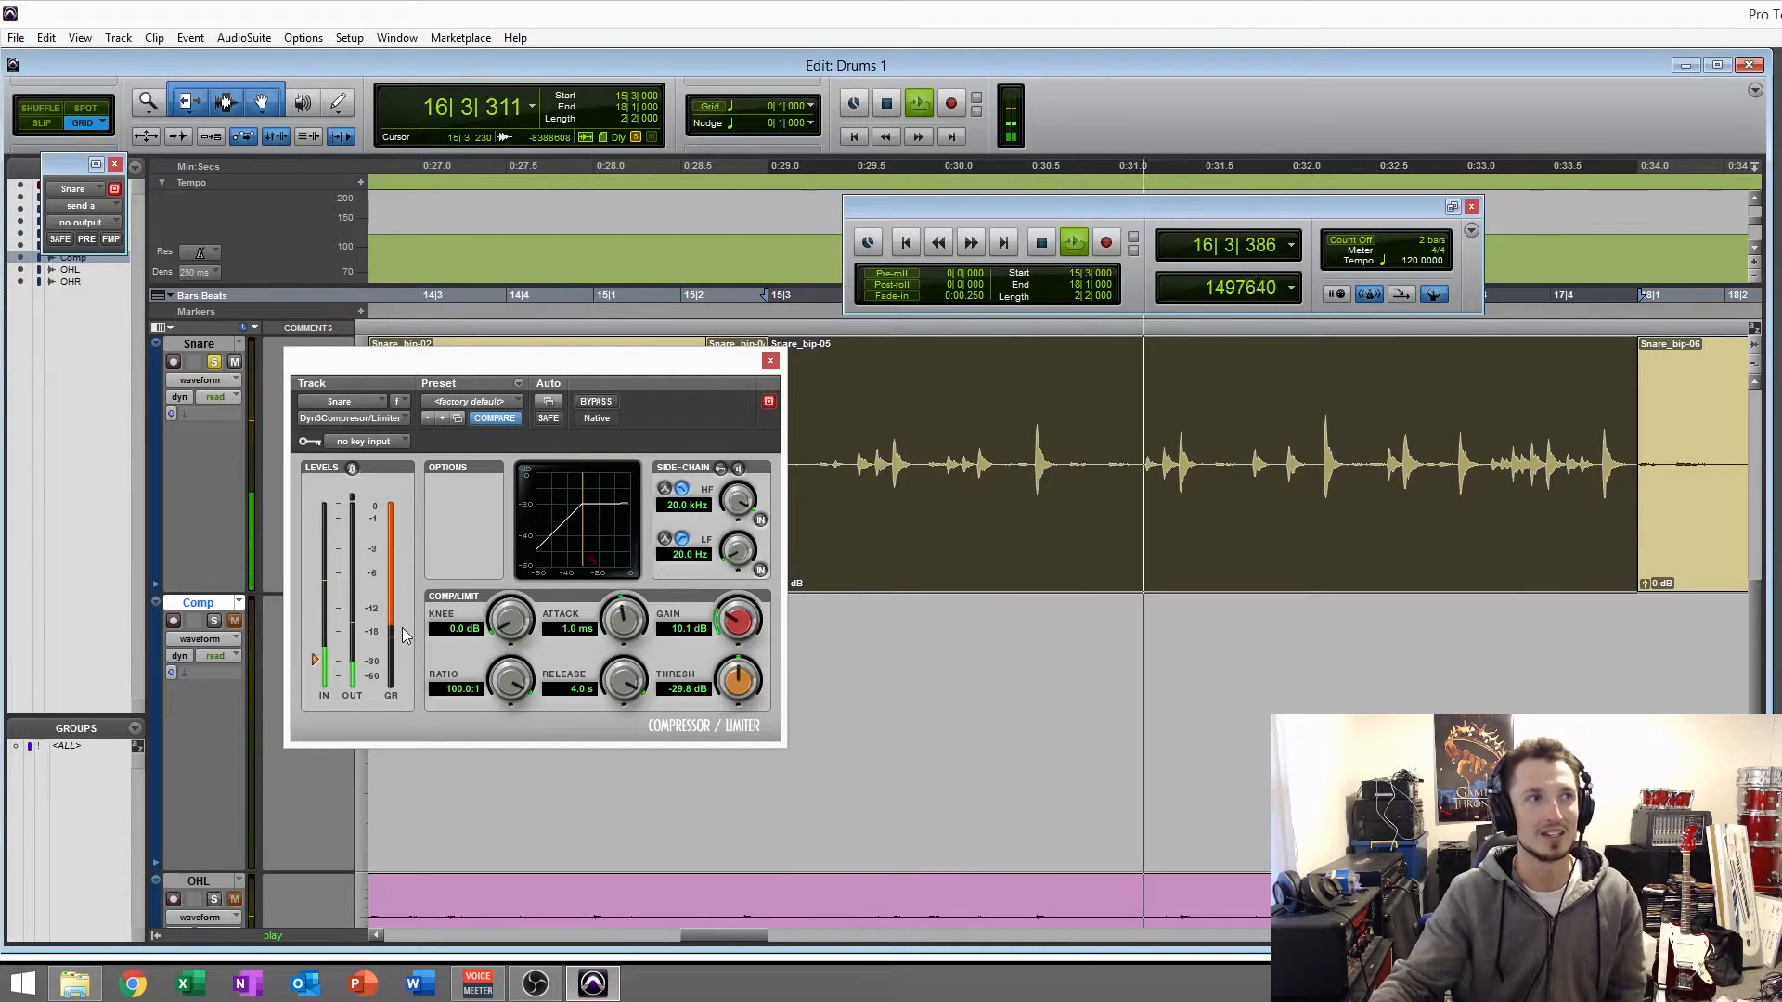
left_click_drag(631, 682, 599, 776)
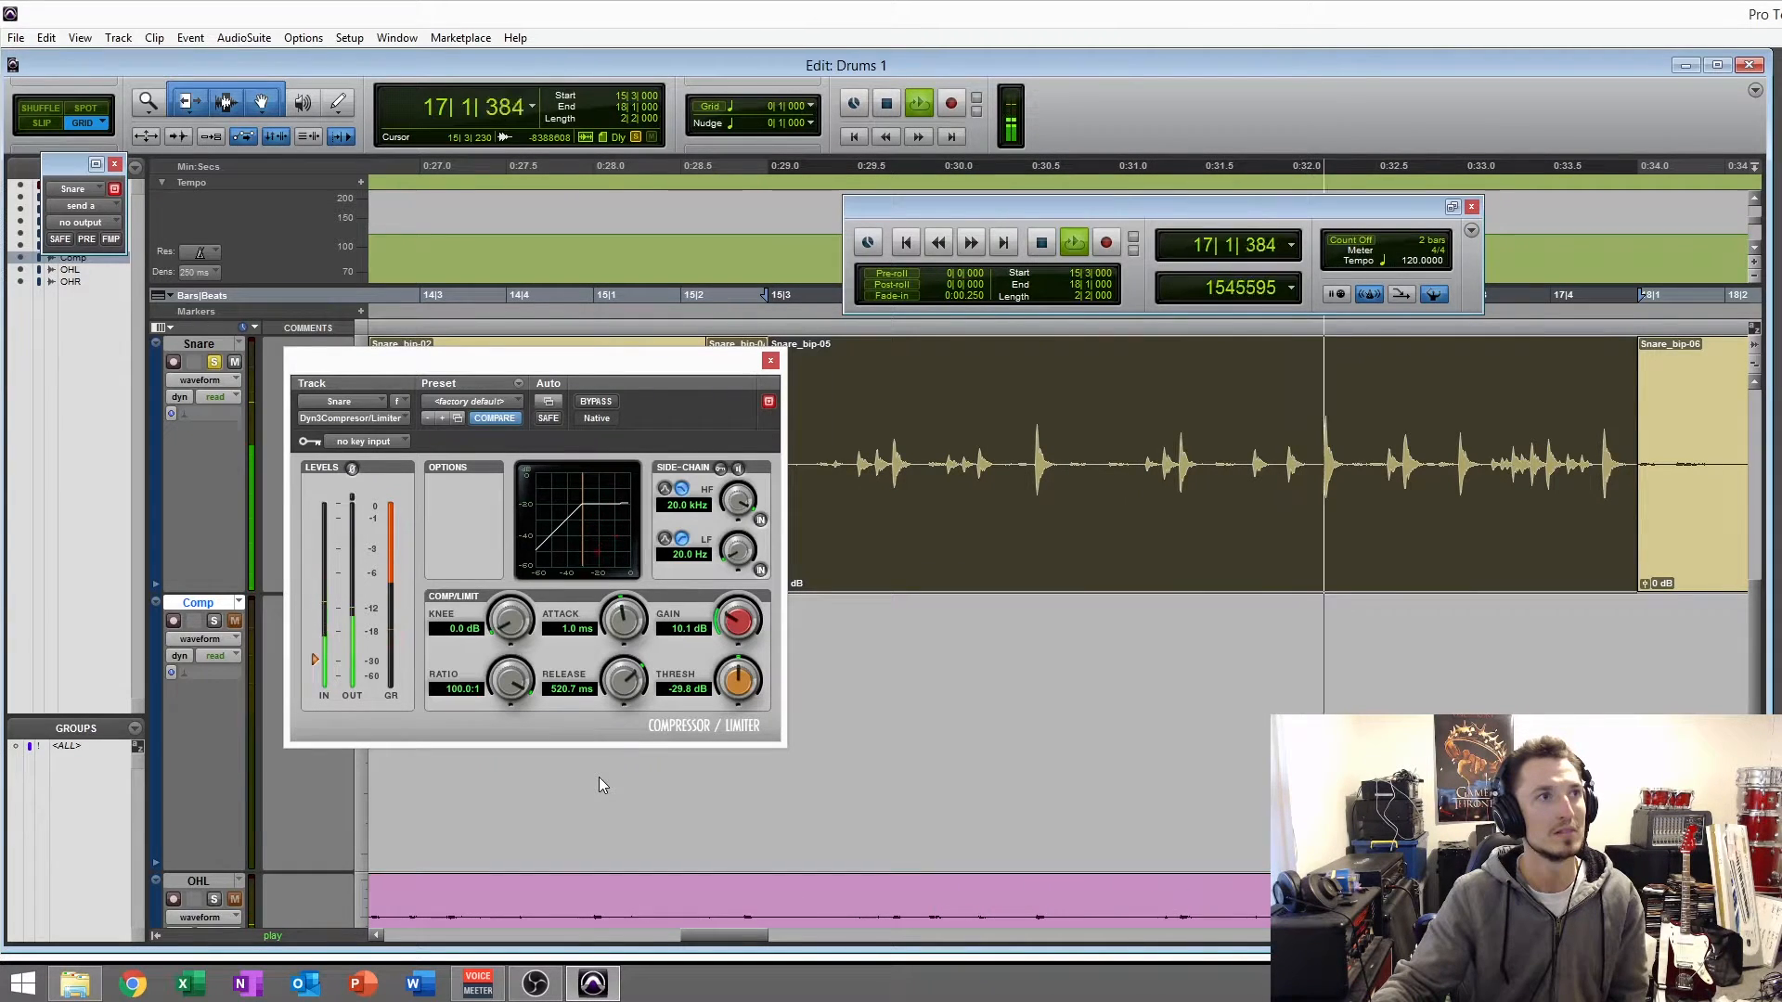
mouse_move(622, 622)
left_mouse_down()
mouse_move(608, 682)
mouse_move(625, 606)
left_mouse_up()
key("space")
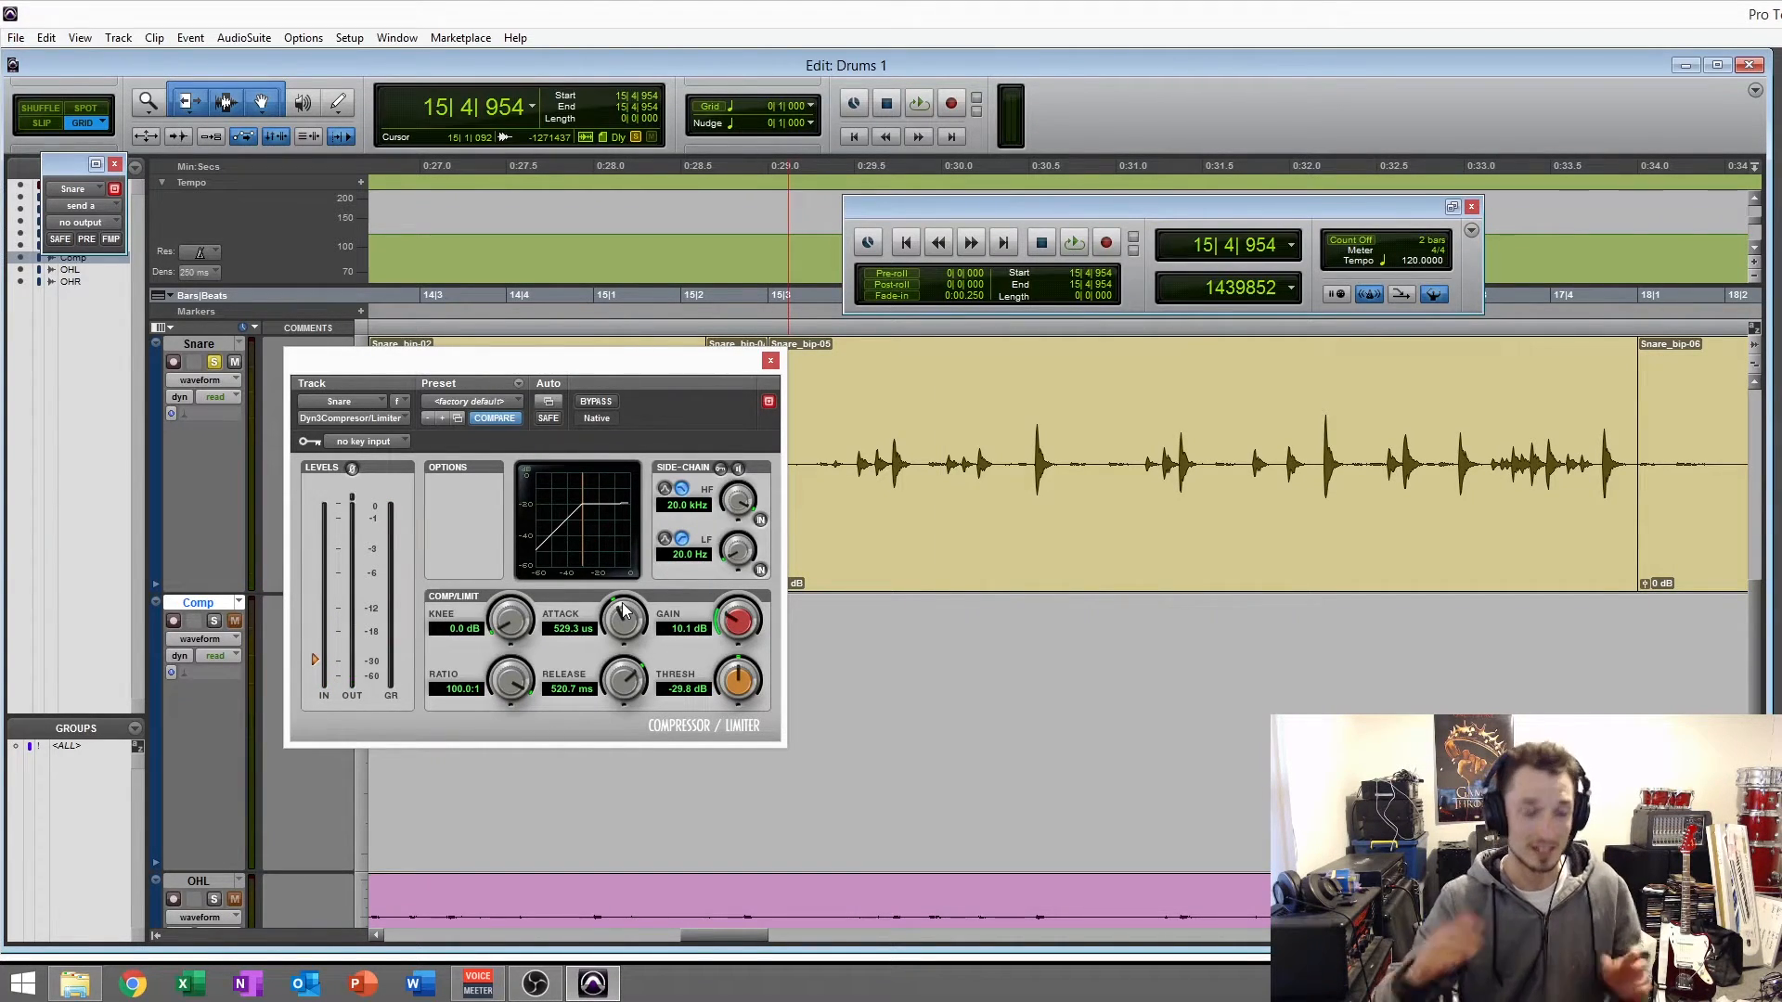
- While the Snare_bip-05 clip plays, set the compressor's attack to 1.2 ms, release to 253.8 ms and makeup gain to 13.1 dB
left_click(920, 551)
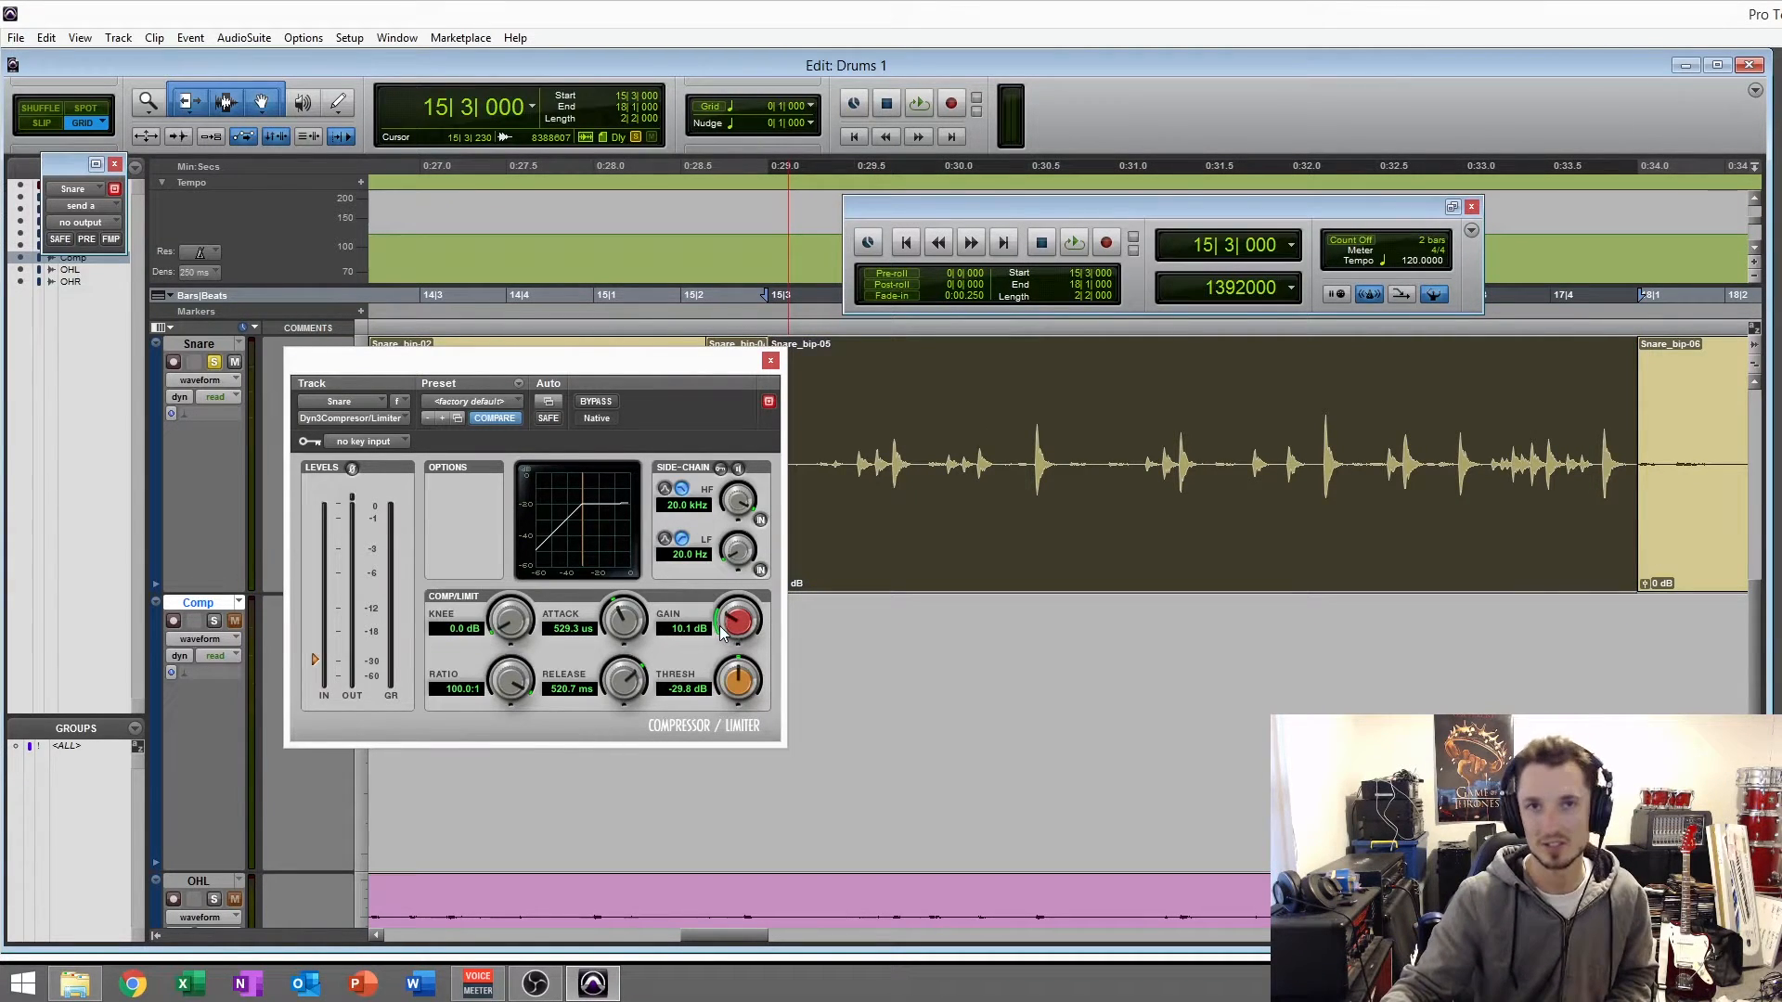
key("space")
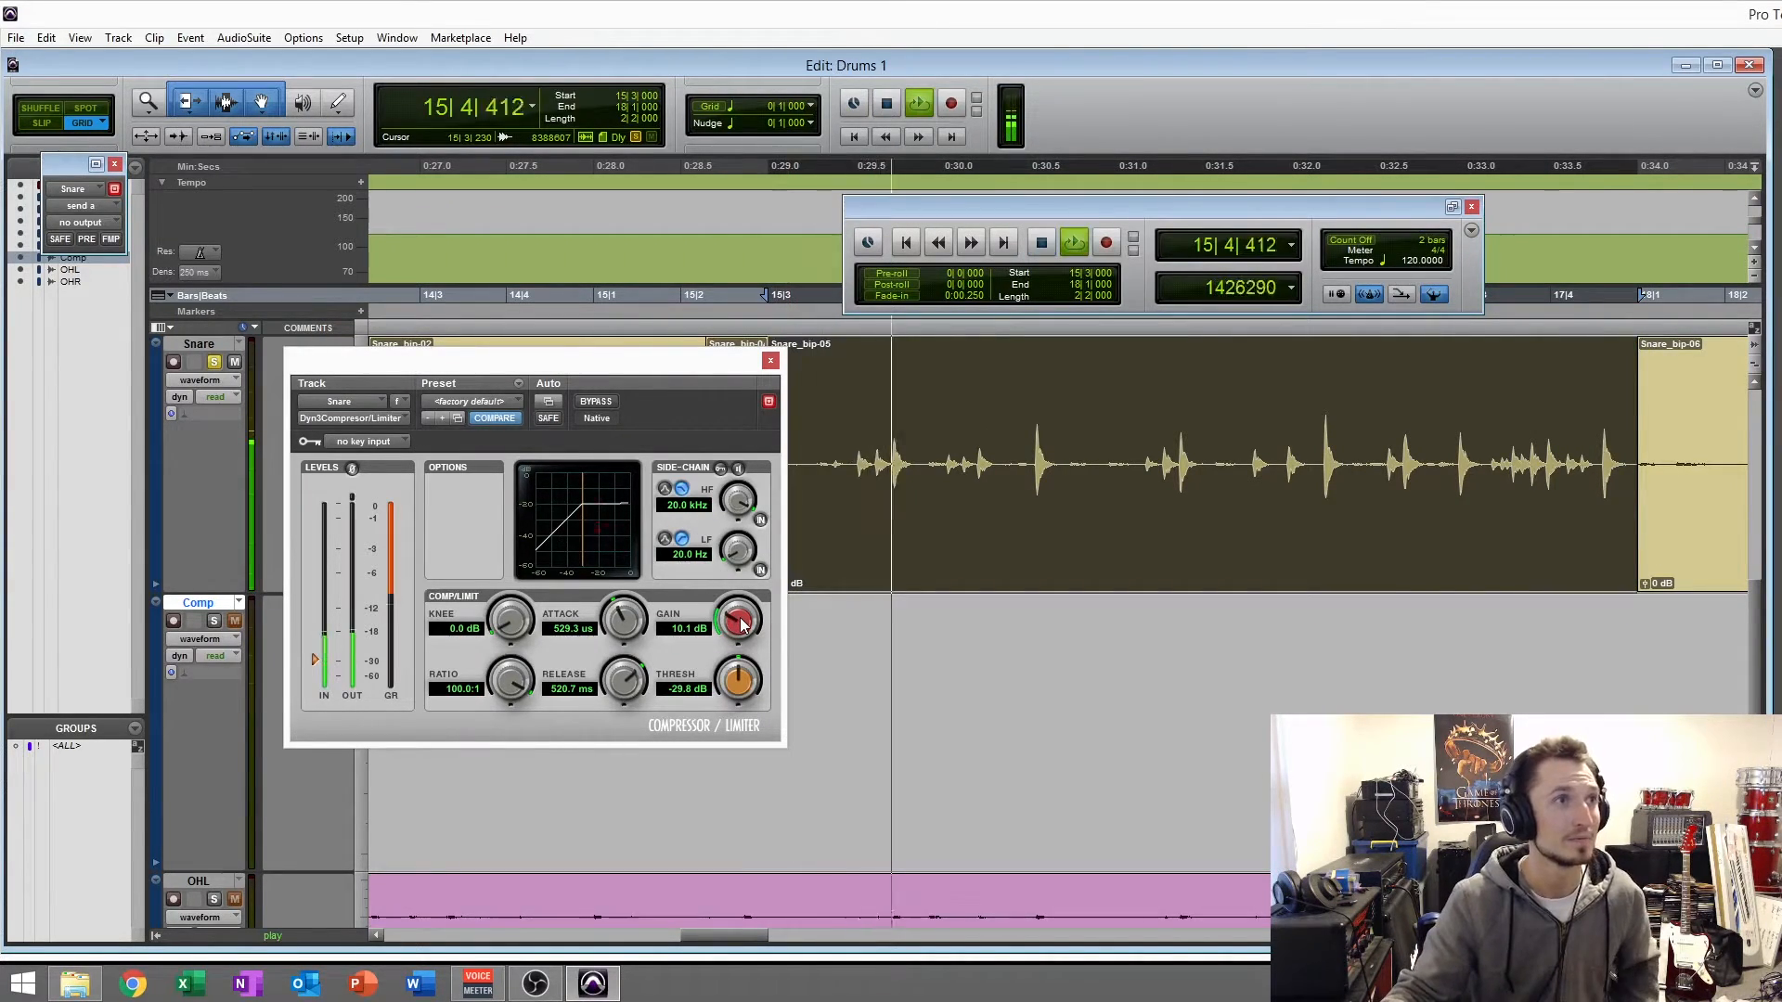
left_click_drag(740, 624, 738, 546)
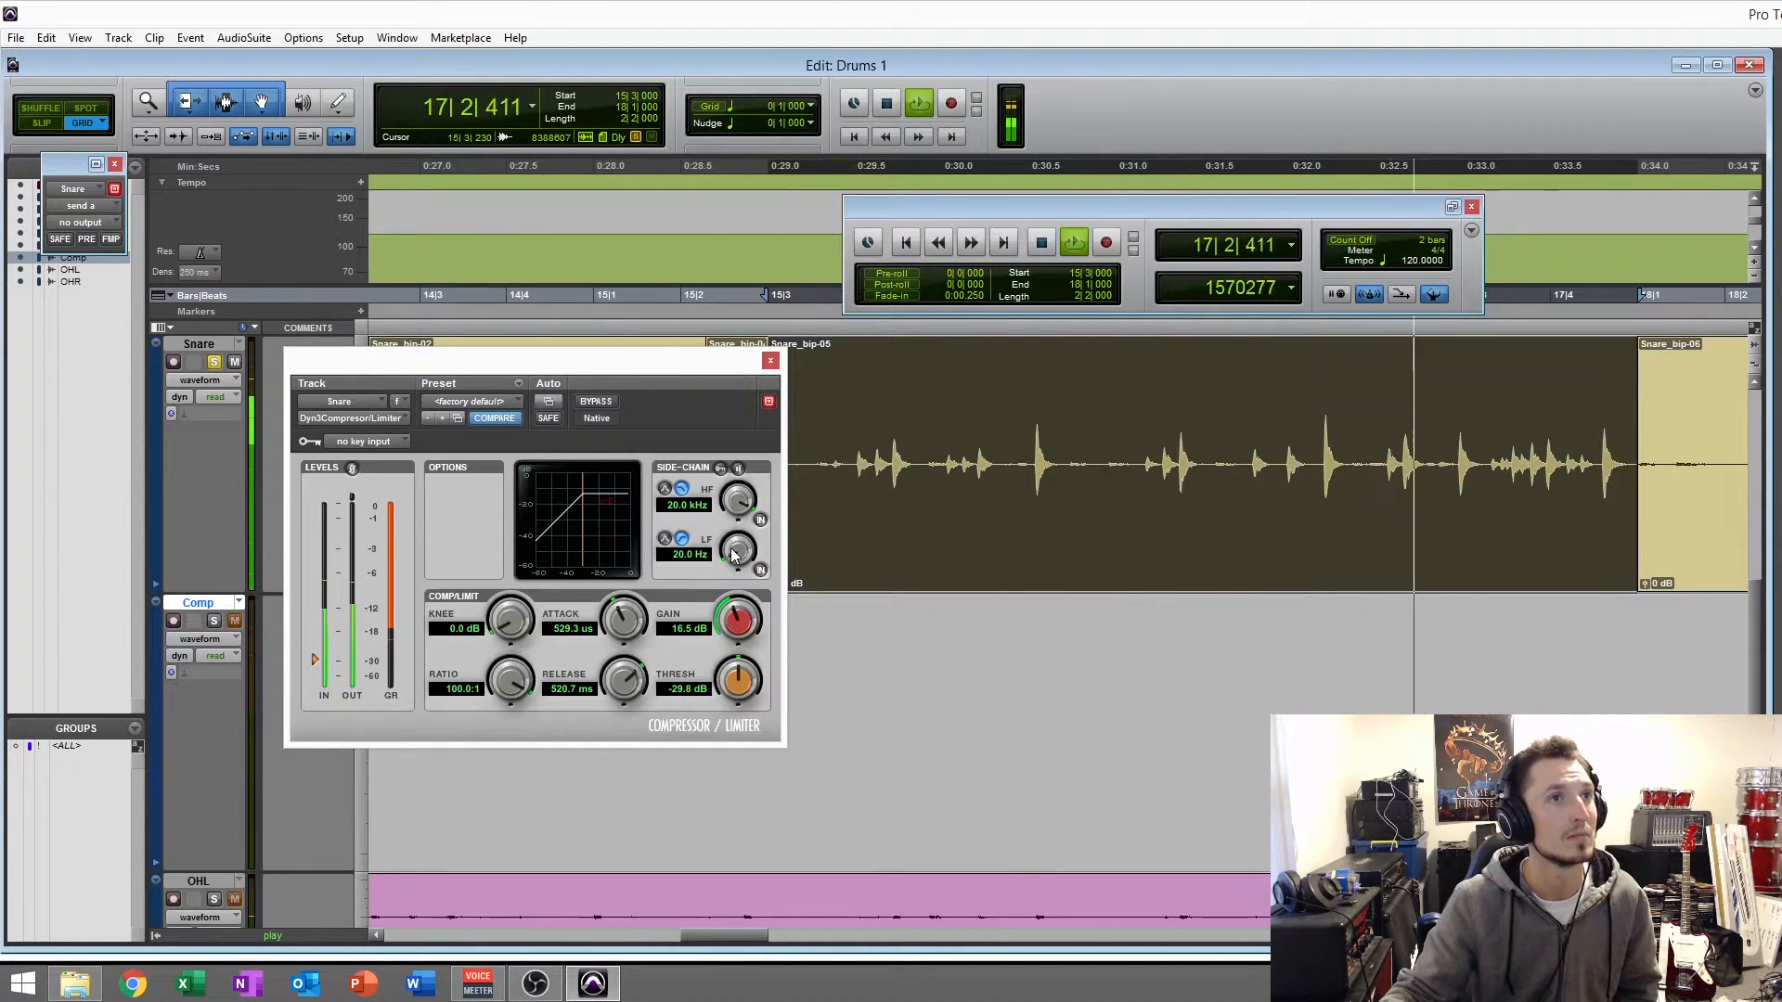
left_click_drag(636, 620, 630, 597)
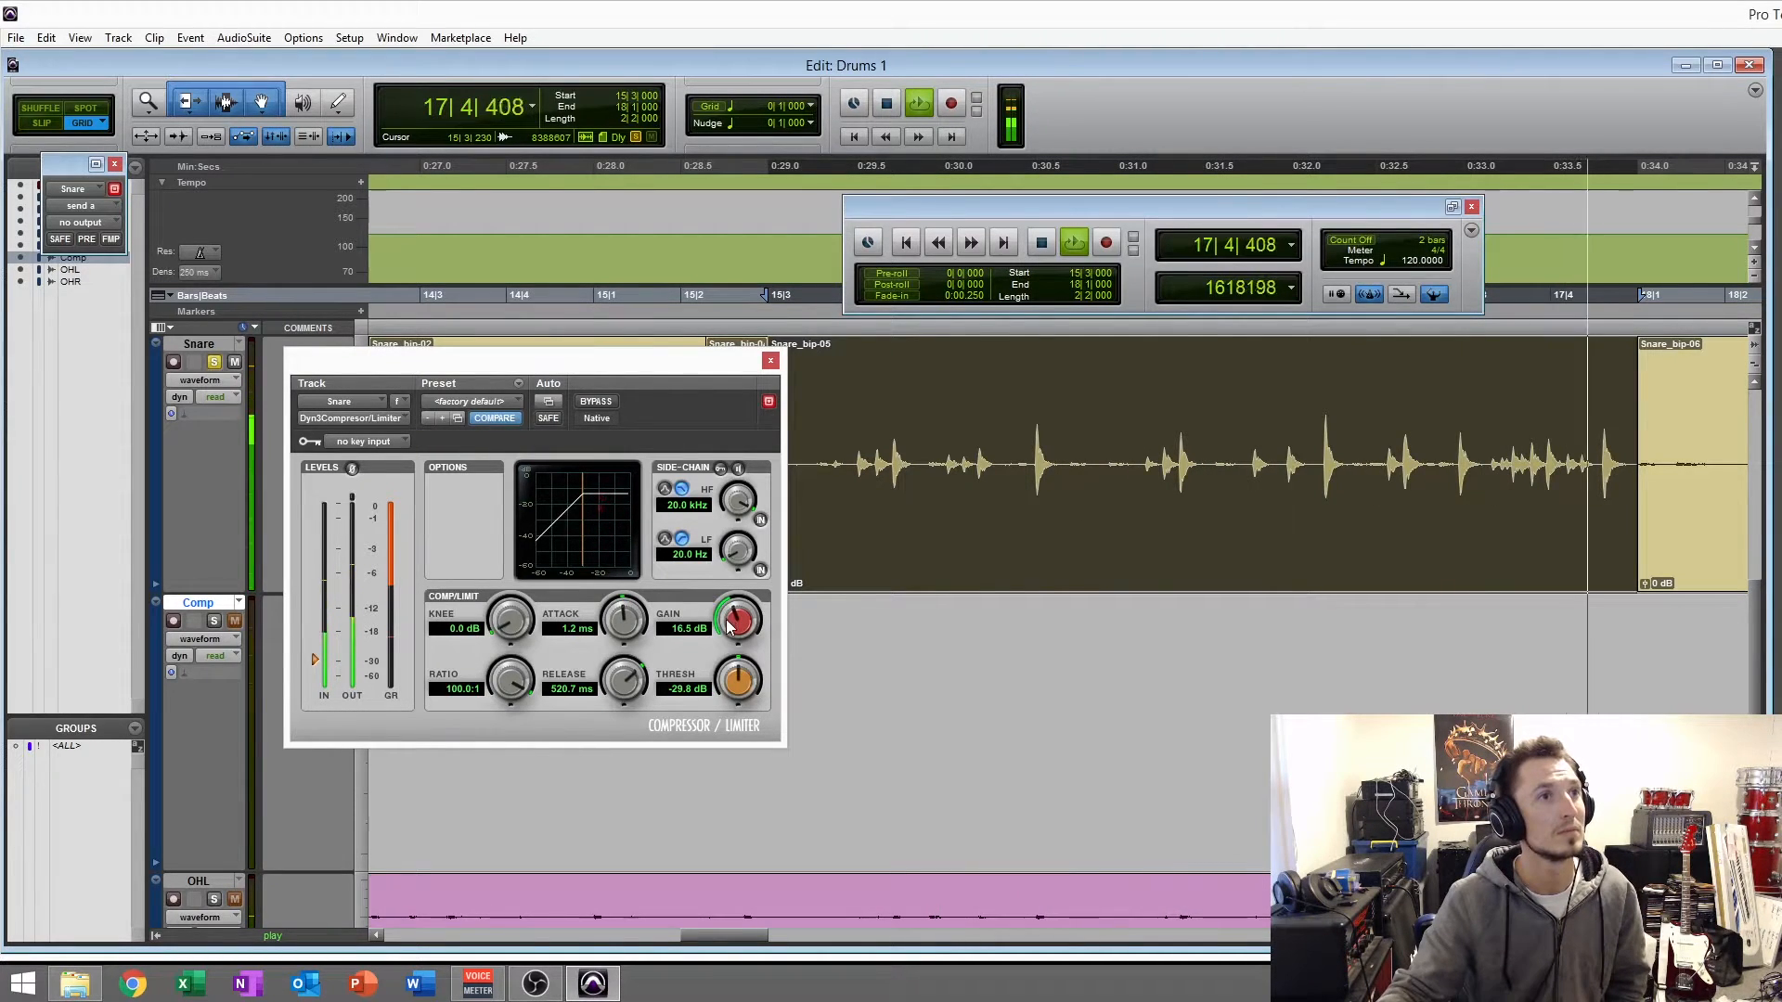
left_click_drag(724, 623, 717, 639)
left_click_drag(615, 685, 604, 716)
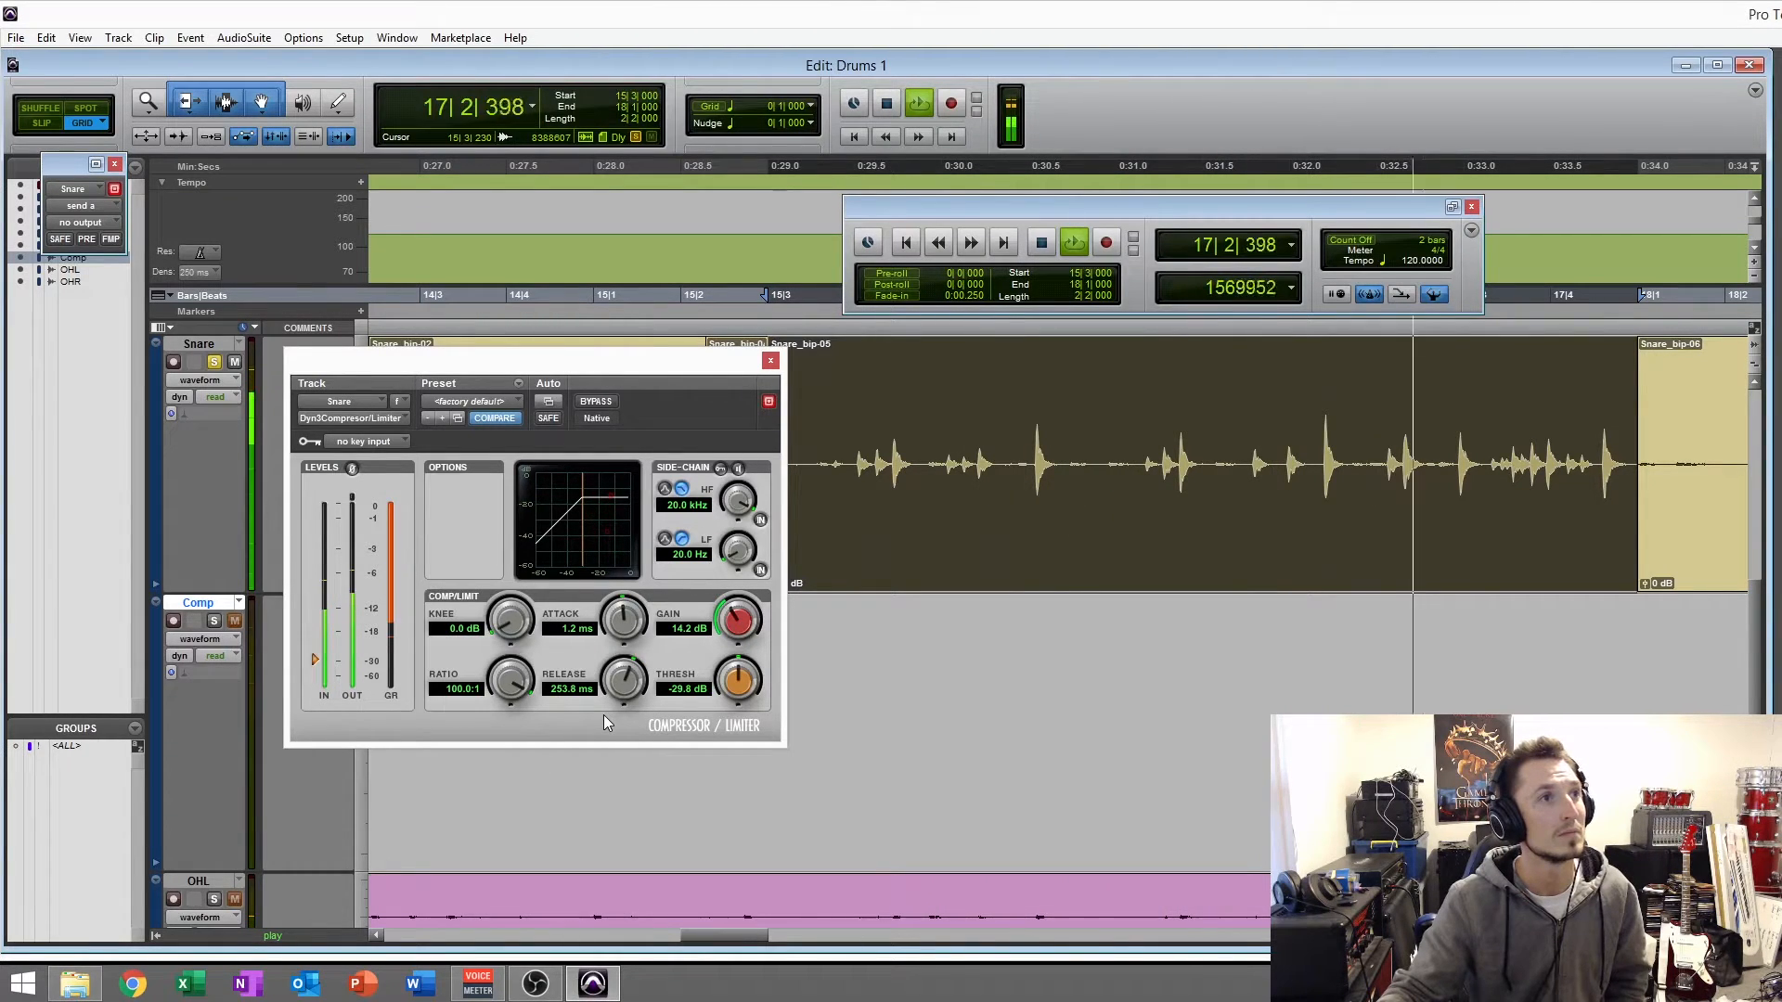
mouse_move(710, 631)
left_mouse_down()
mouse_move(727, 667)
mouse_move(730, 618)
left_mouse_up()
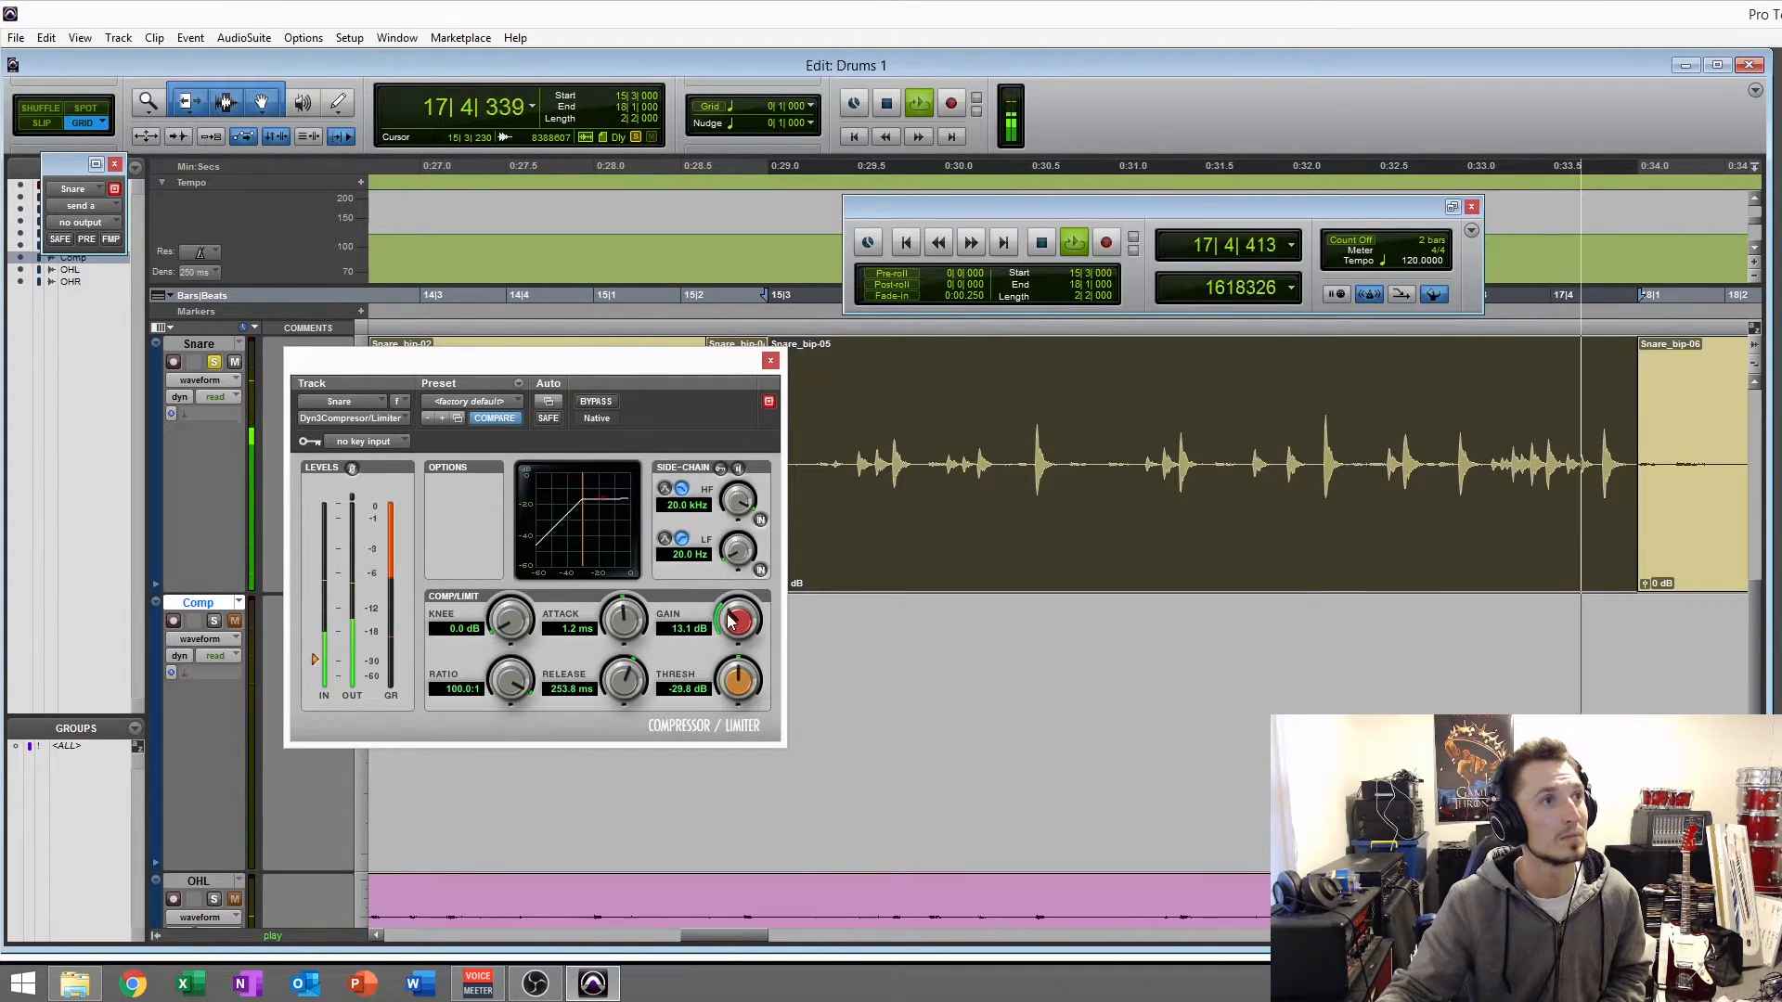
- Compare the playing snare with the compressor bypassed and active, leave it active, and stop playback
left_click(593, 401)
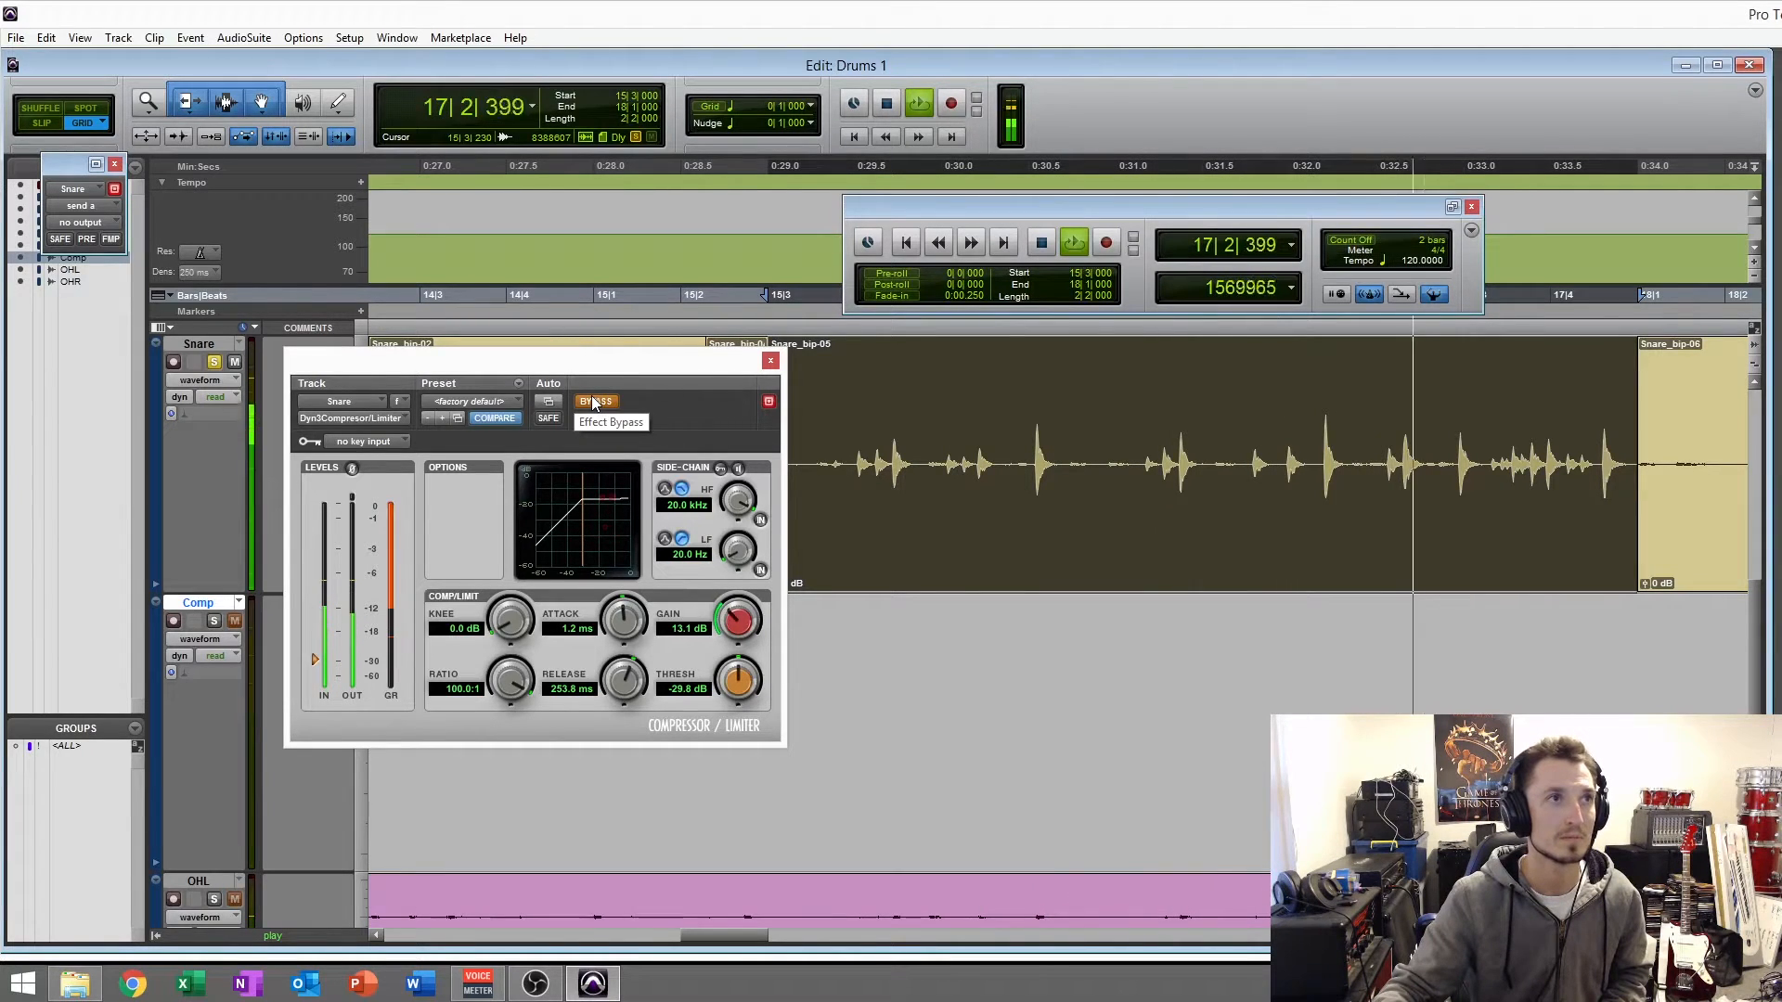
left_click(593, 401)
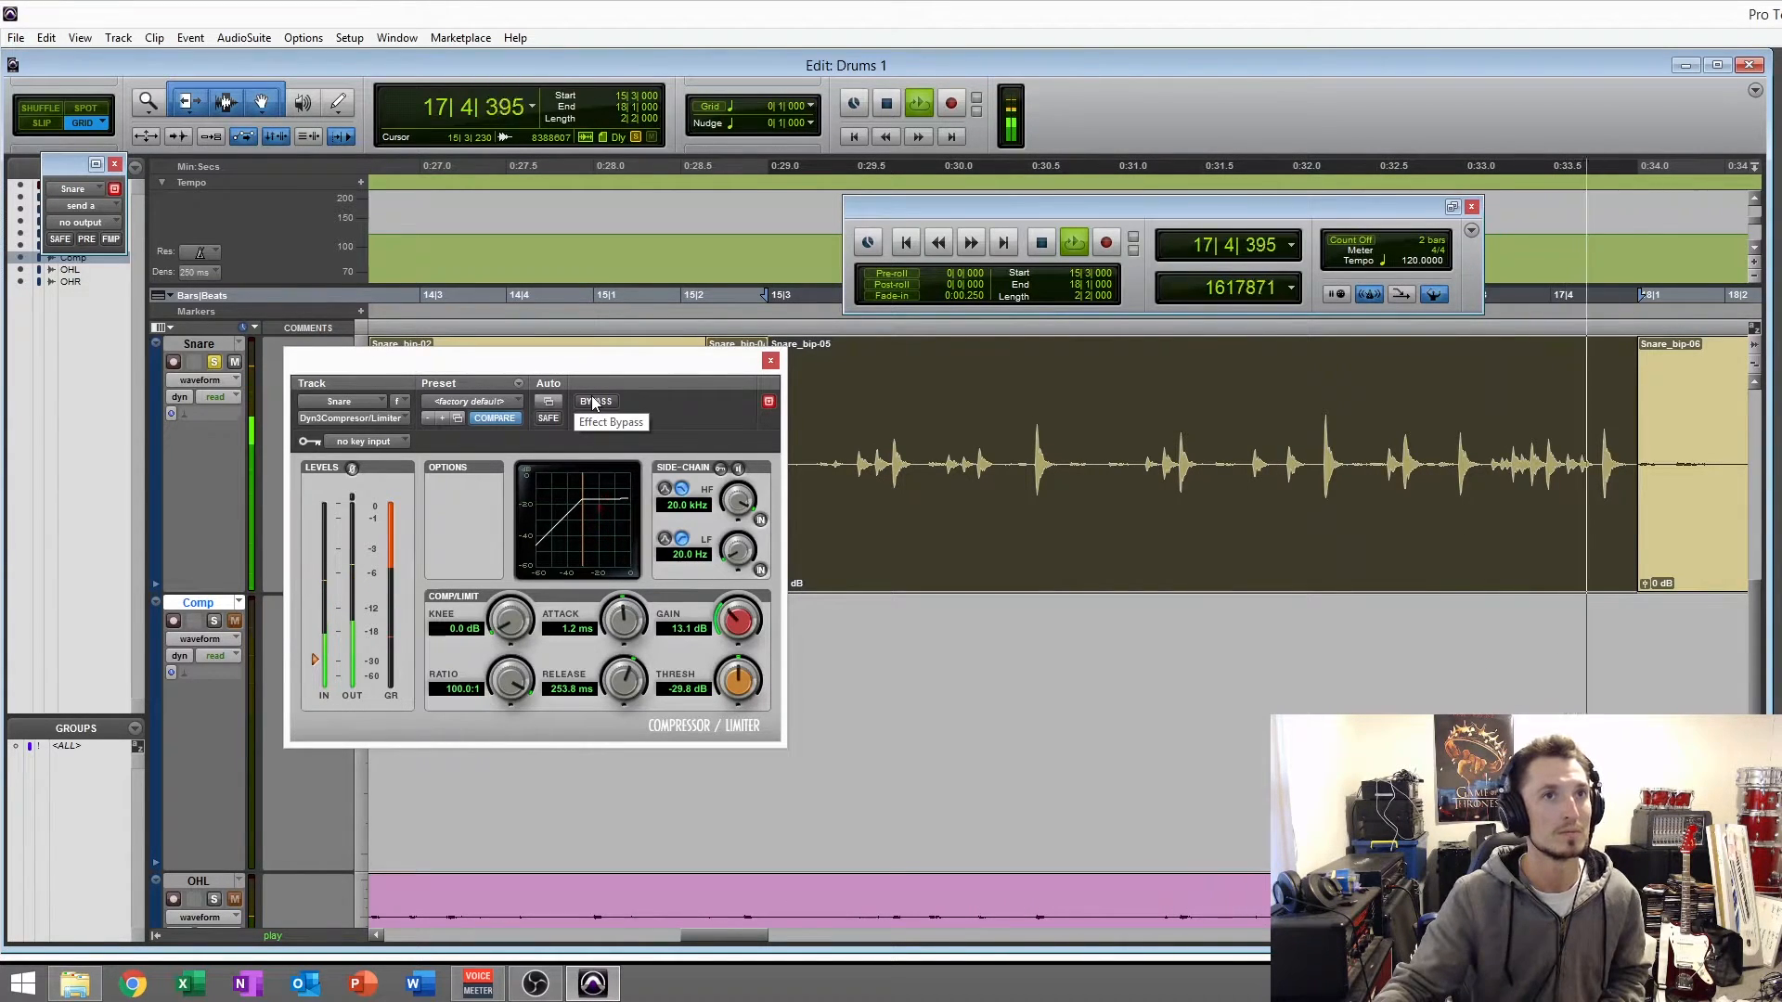
key("space")
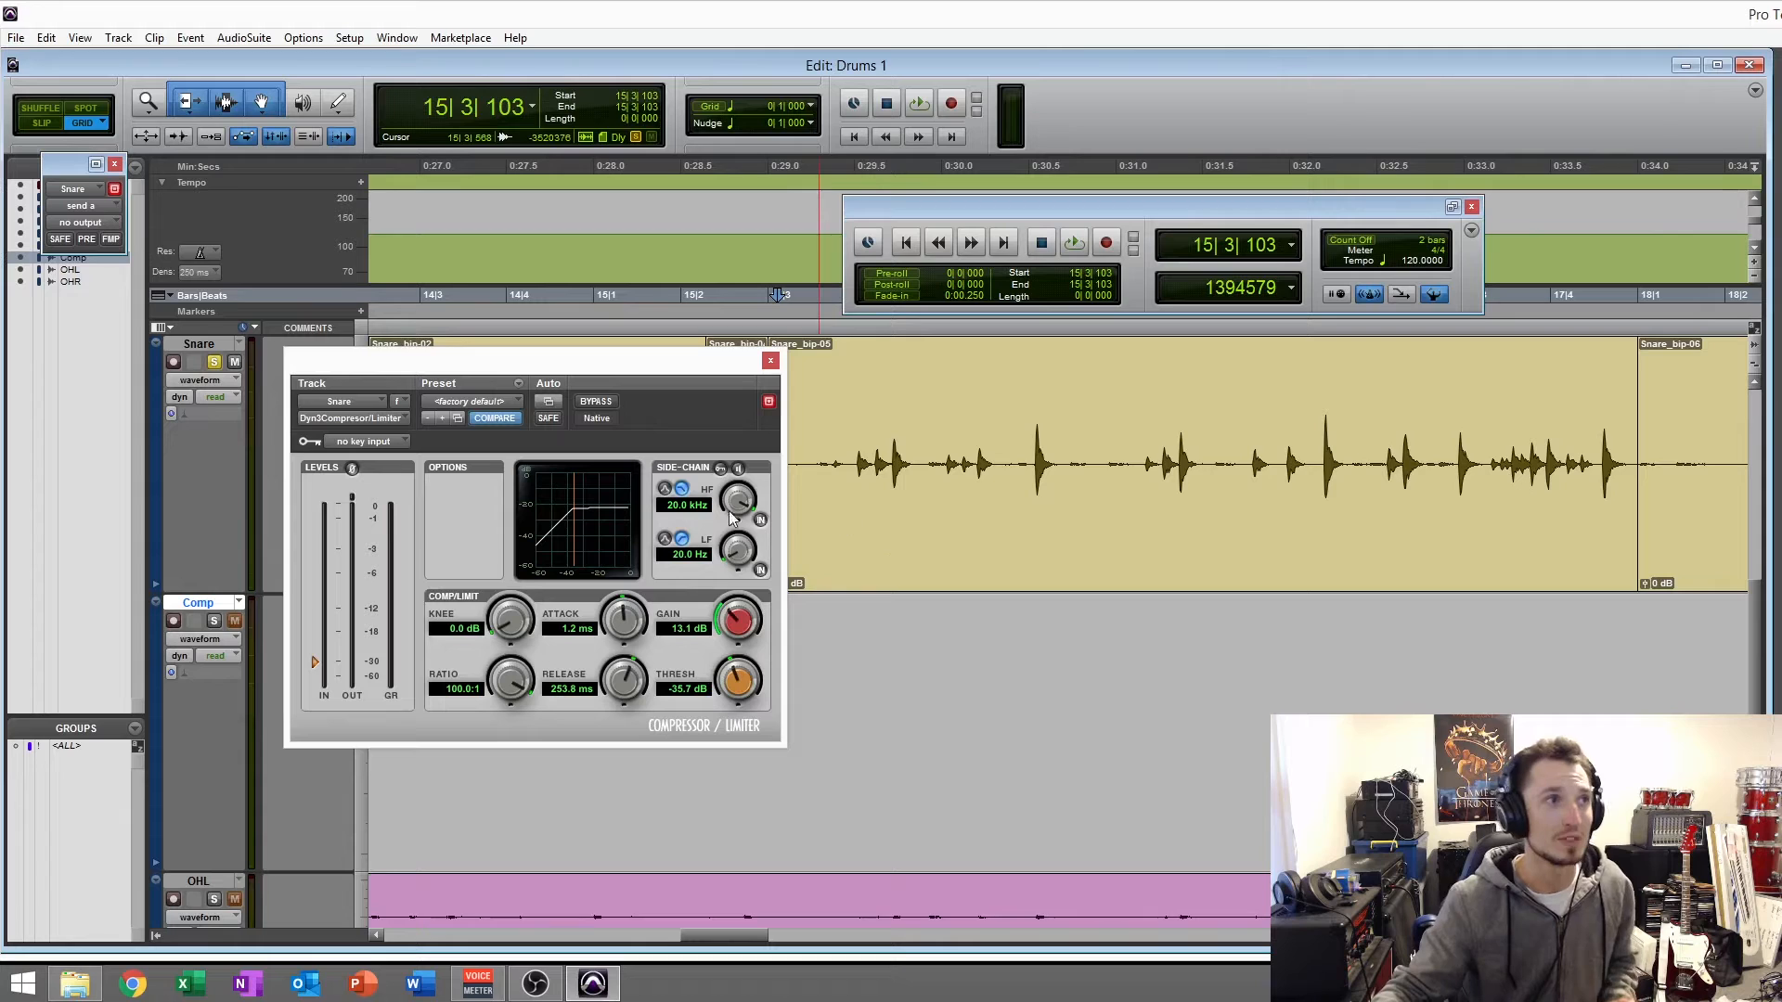
- Select the Snare_bip-05 clip, move the compressor window clear of its waveform, and turn off loop playback
left_click(1171, 538)
left_click_drag(491, 368, 375, 190)
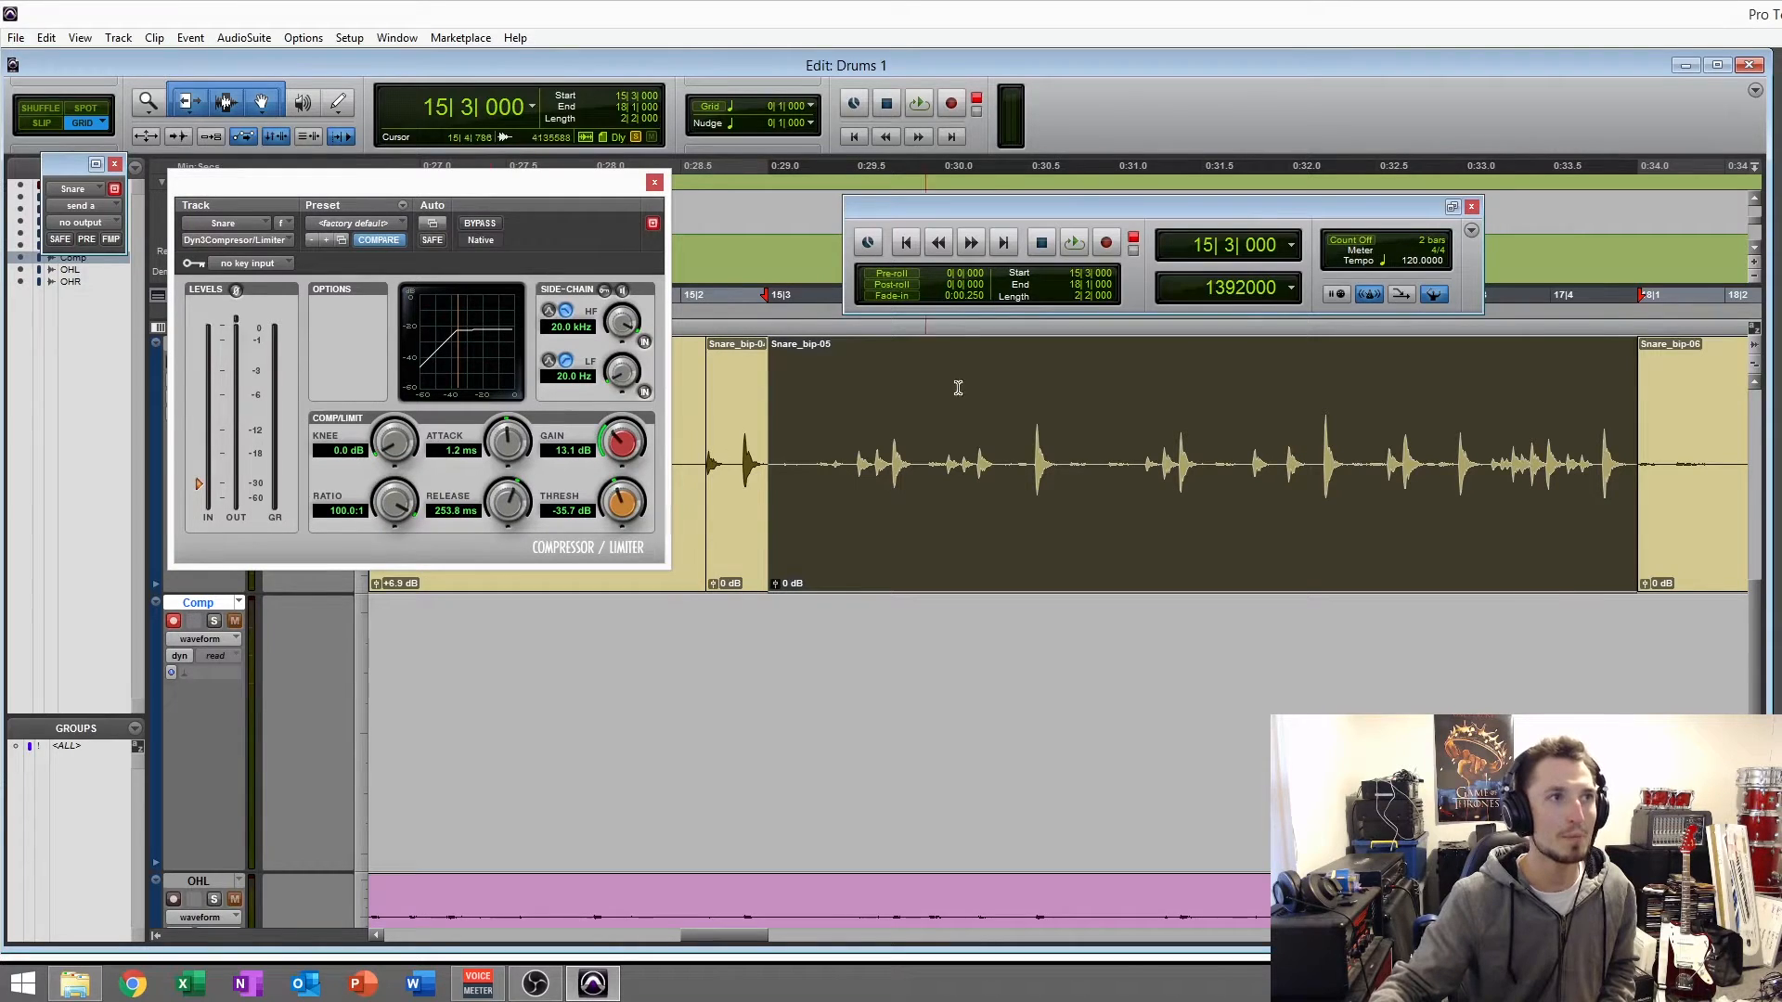
right_click(1083, 241)
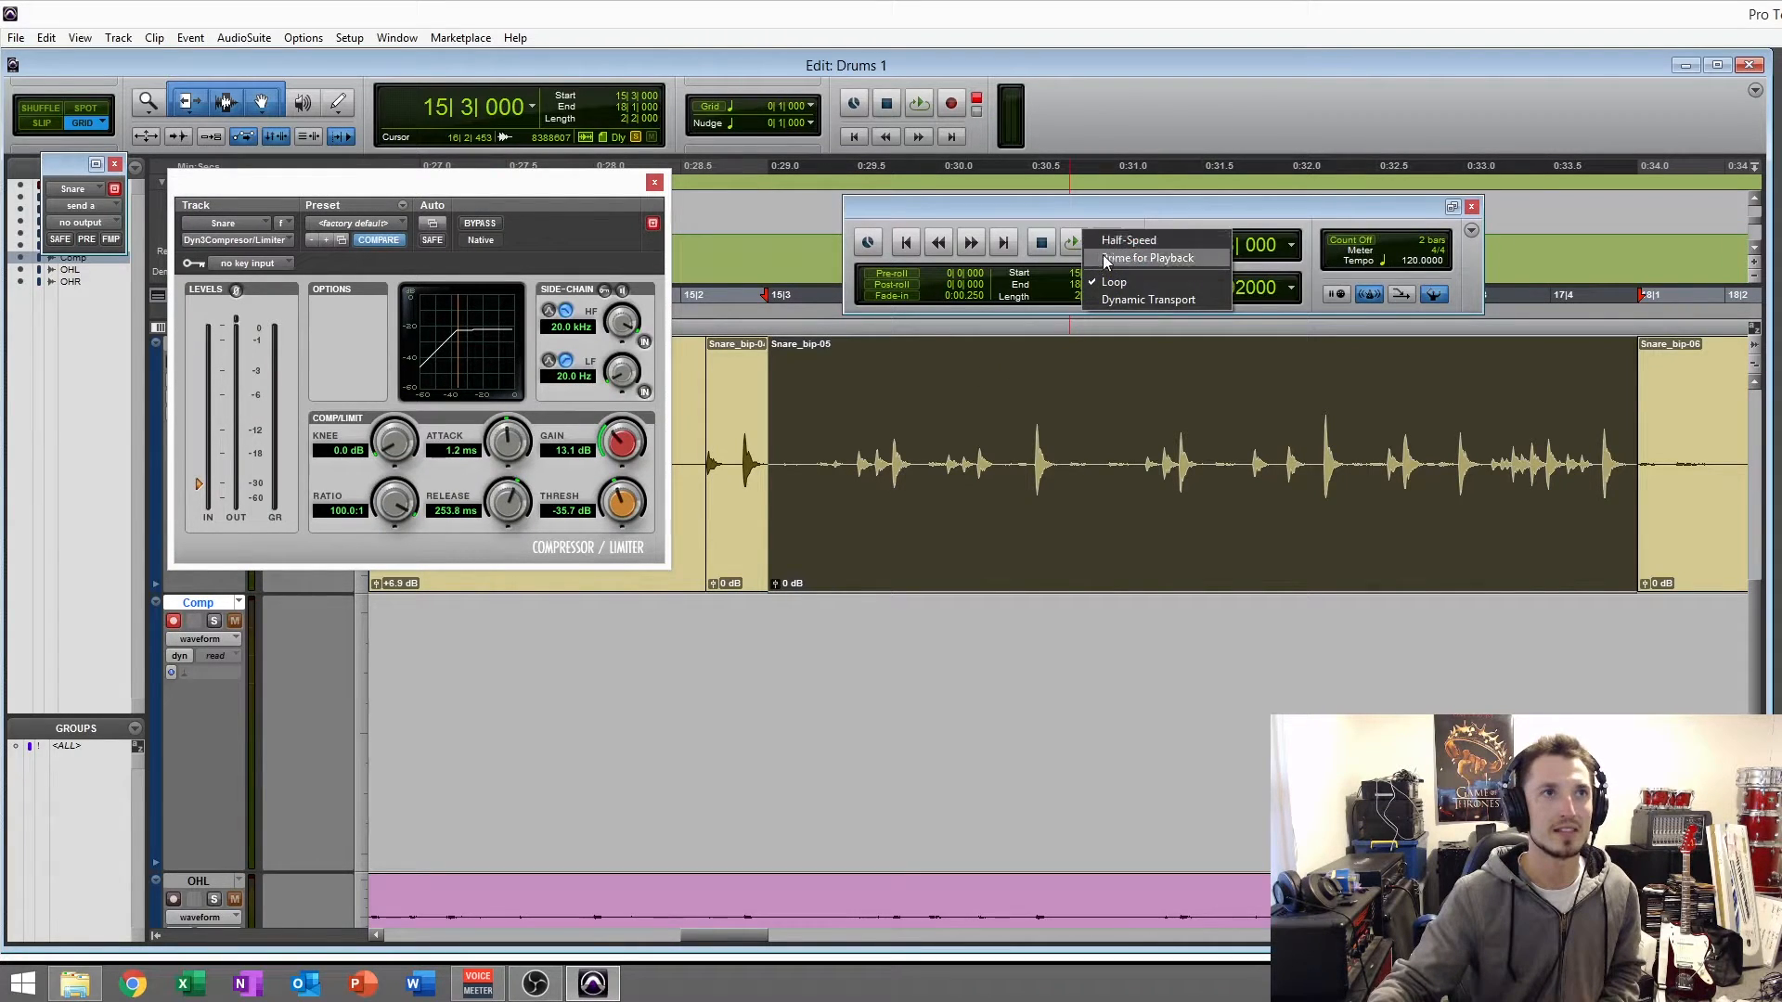
left_click(1110, 242)
key("space")
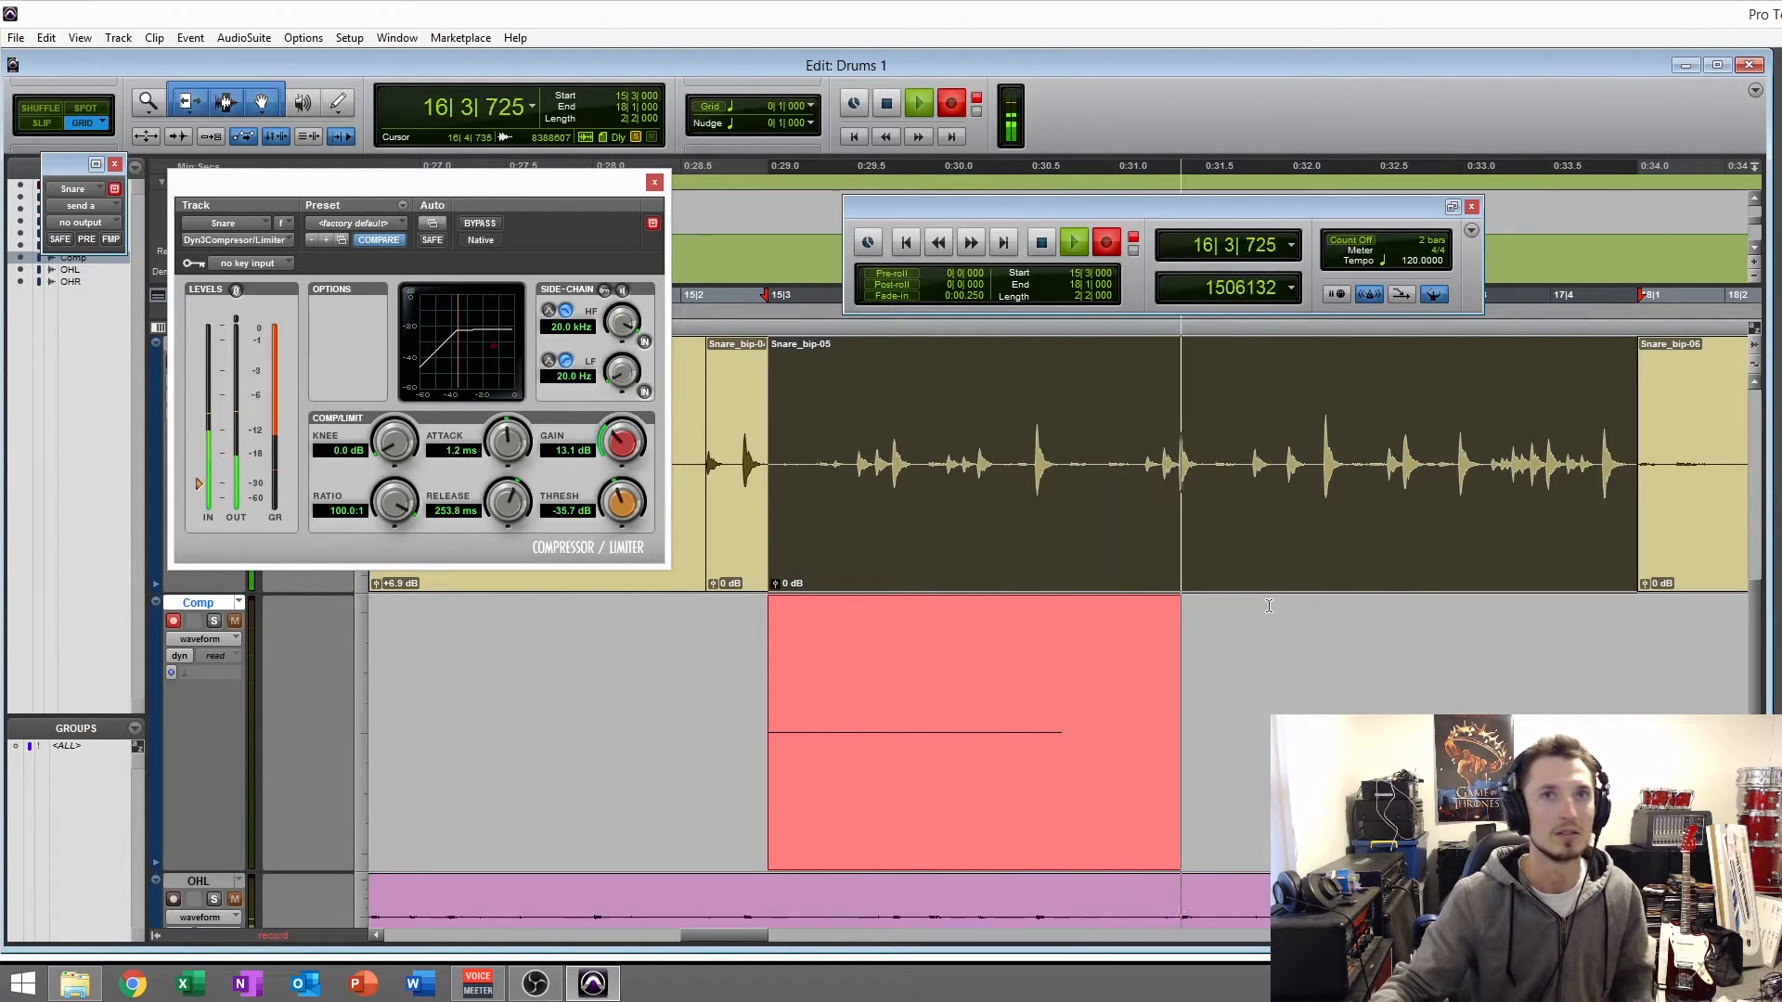
key("space")
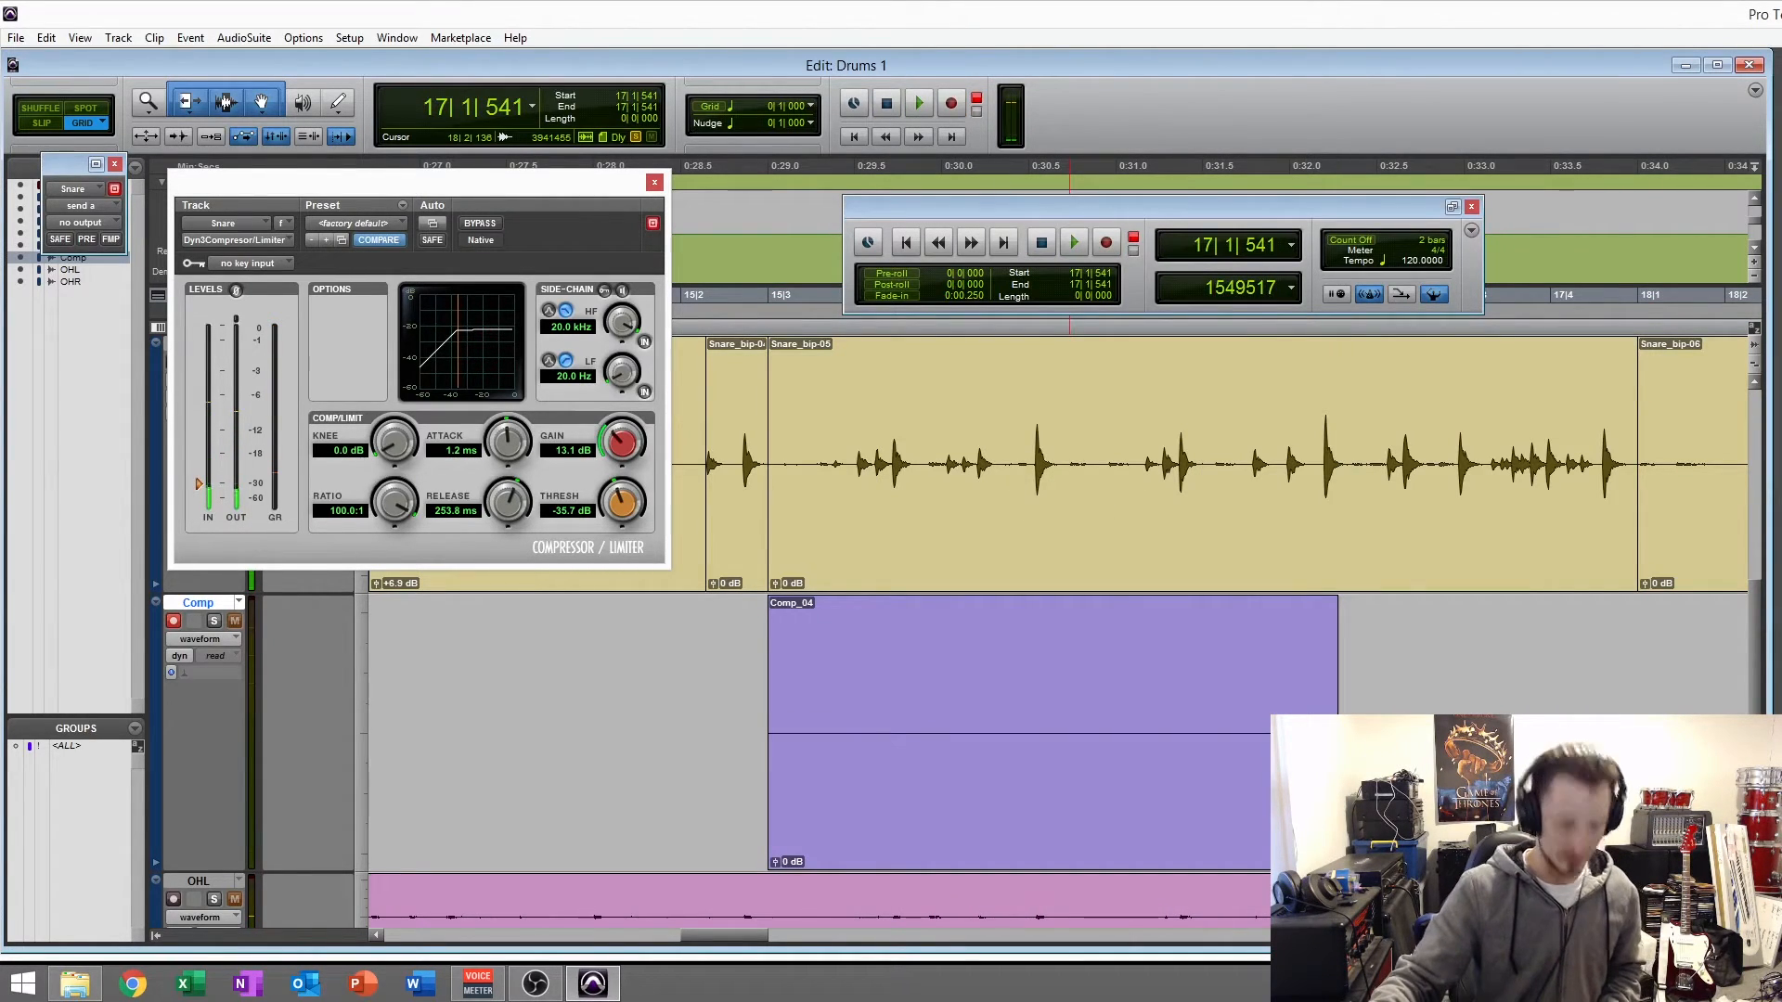
key("ctrl+z")
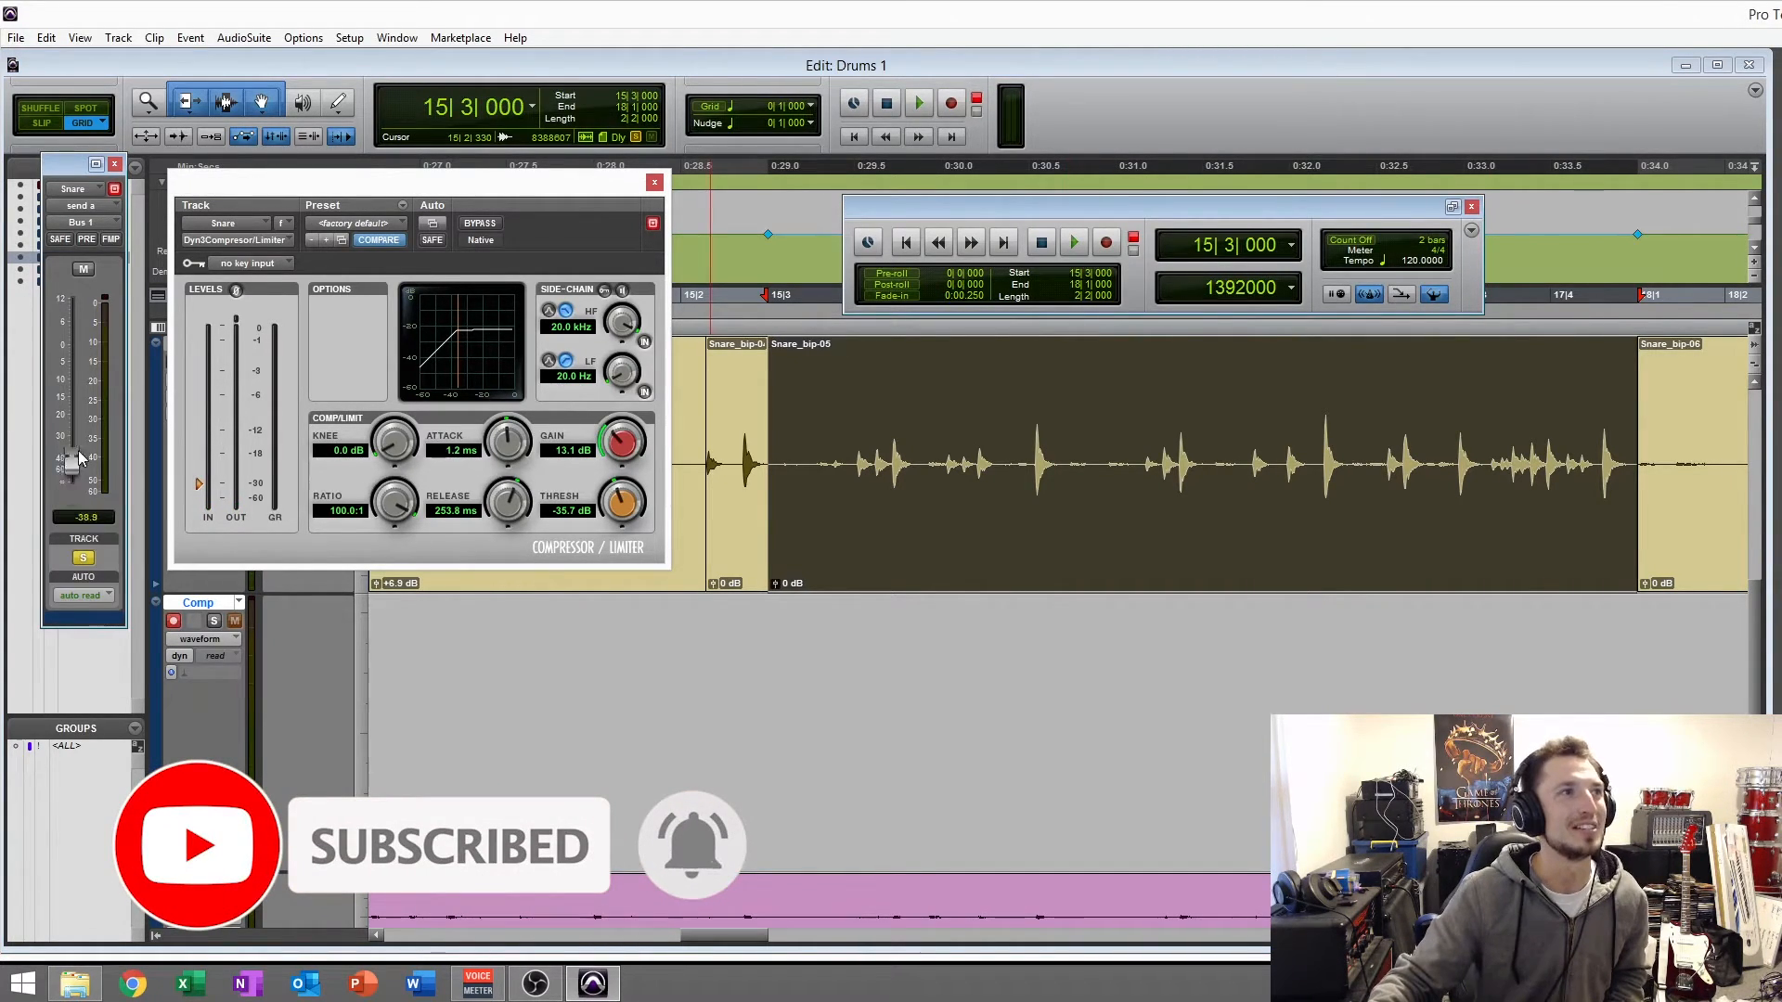
- Set the Snare track's Bus 1 send level to 0.0 dB, close the send window, and record the compressed snare onto the Comp track
left_click_drag(99, 351, 99, 349)
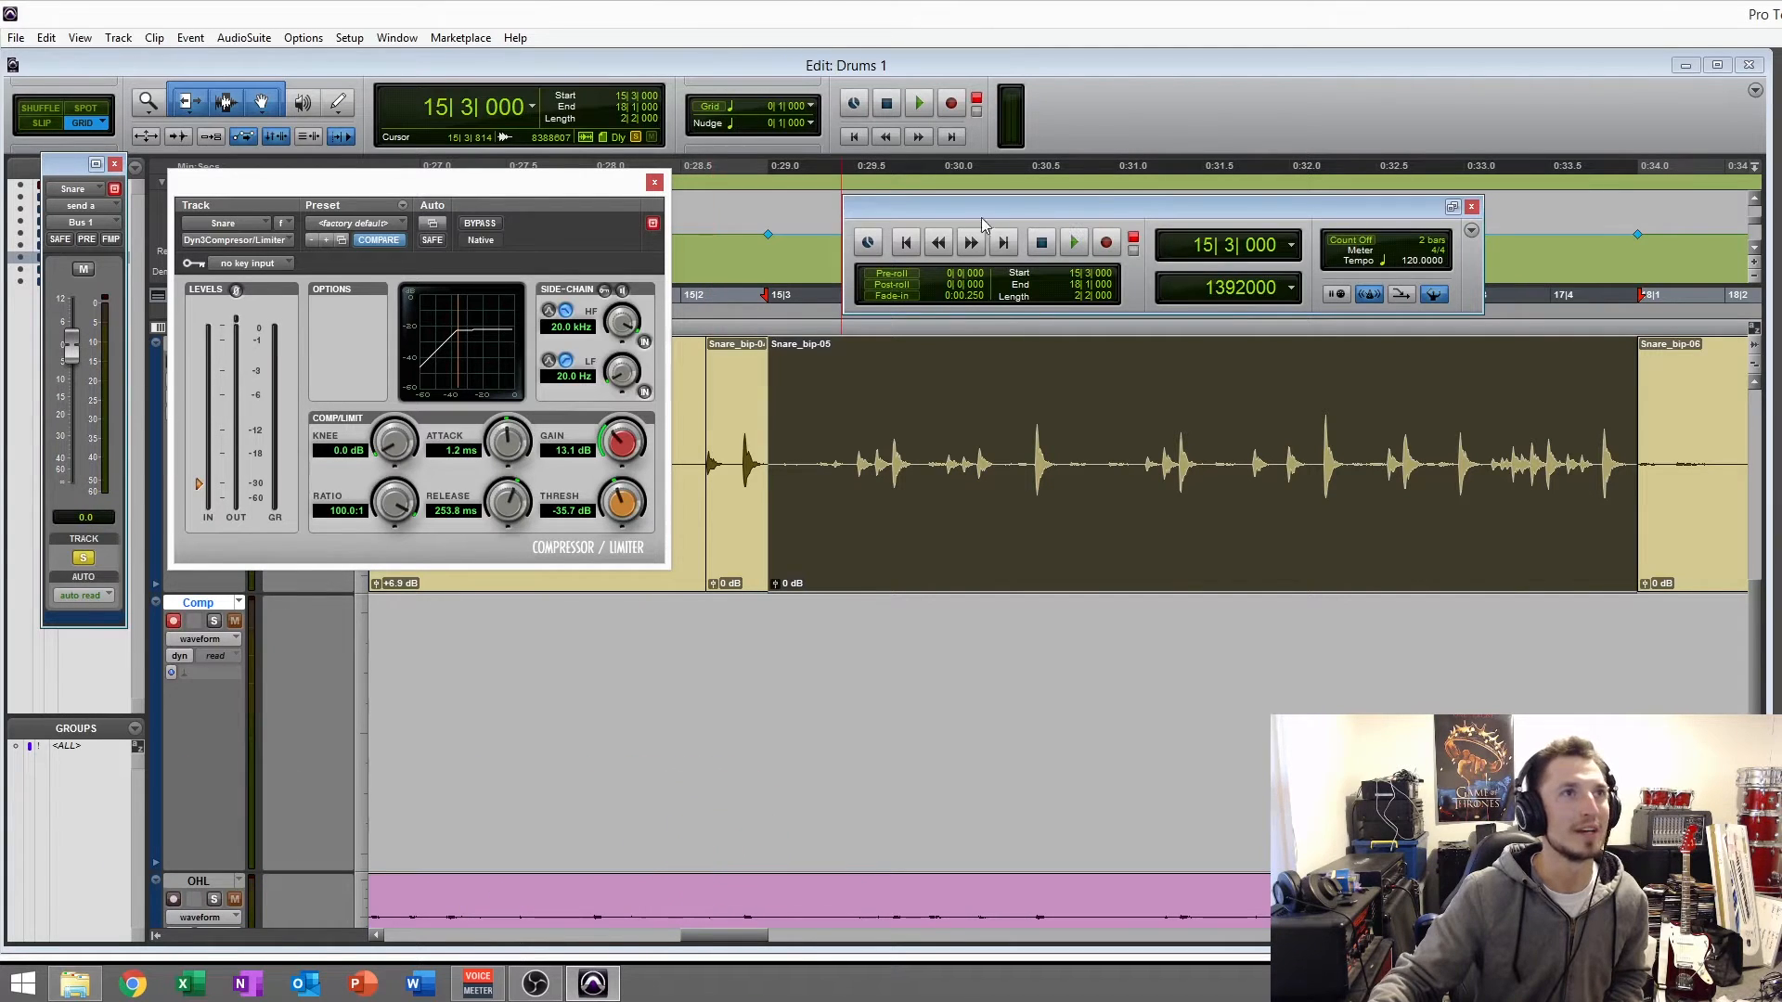
left_click(116, 165)
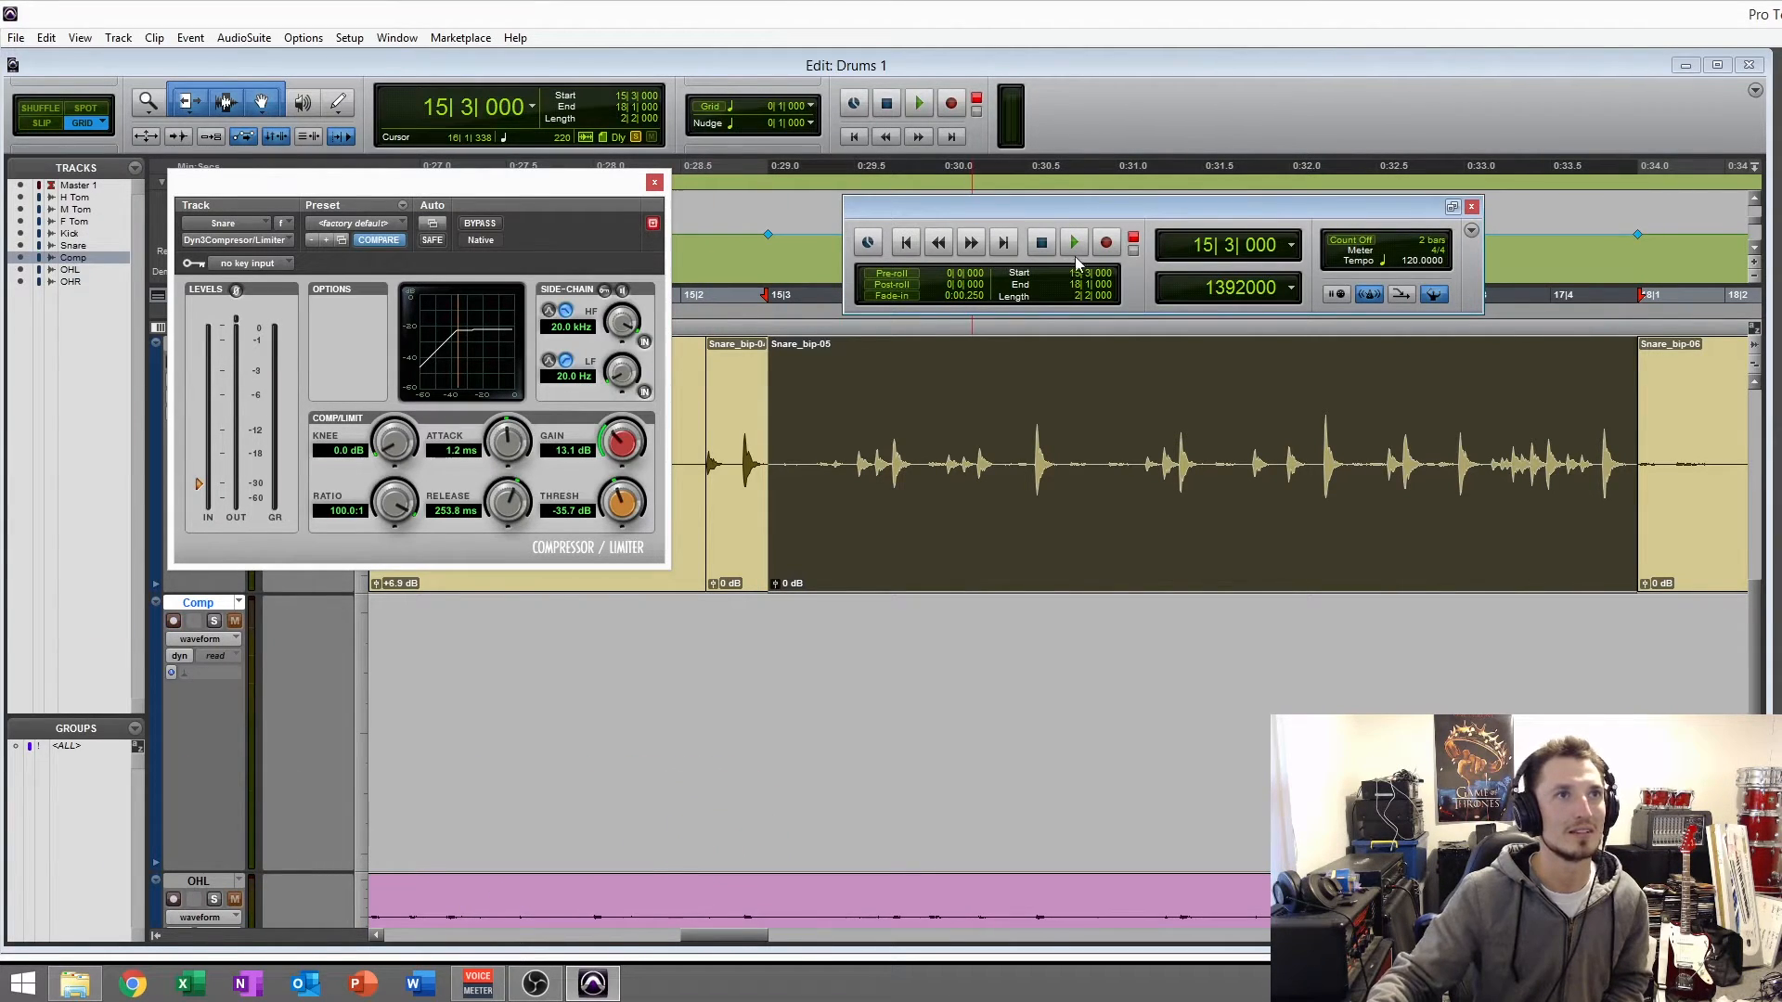
key("space")
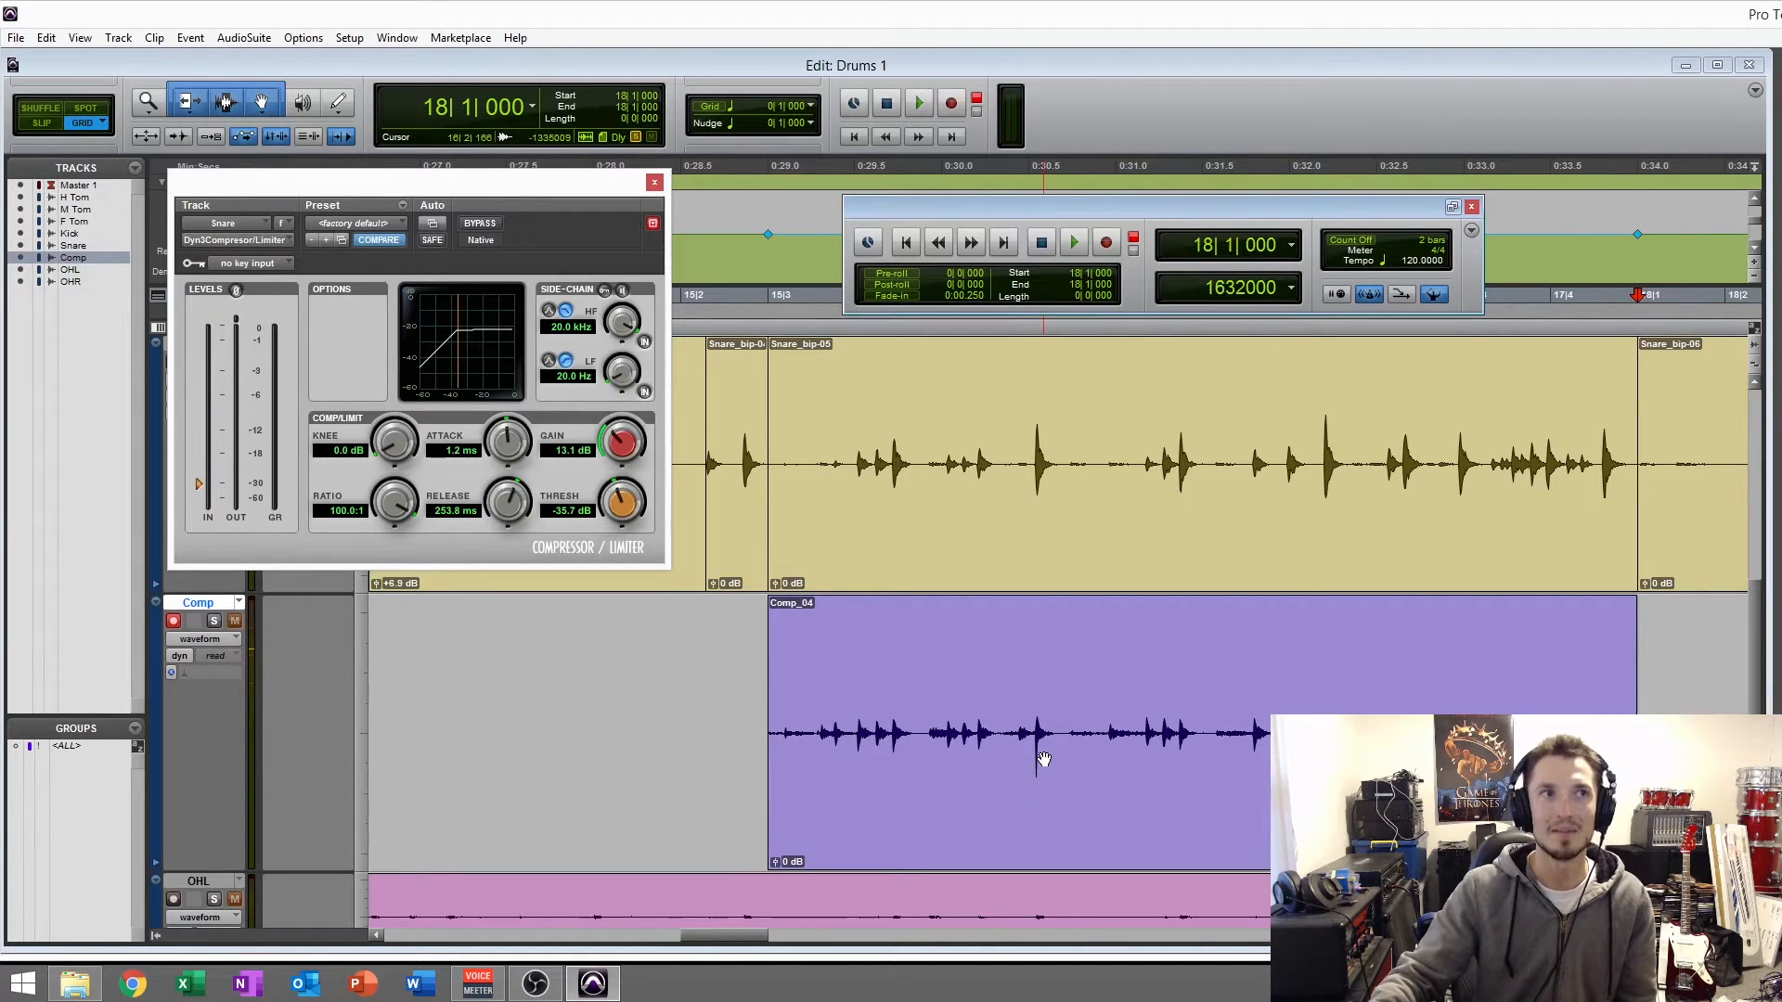
- Select the beat starting at 16|2 in the recorded Comp clip and examine the shape of its snare transient up close
left_click(1033, 712)
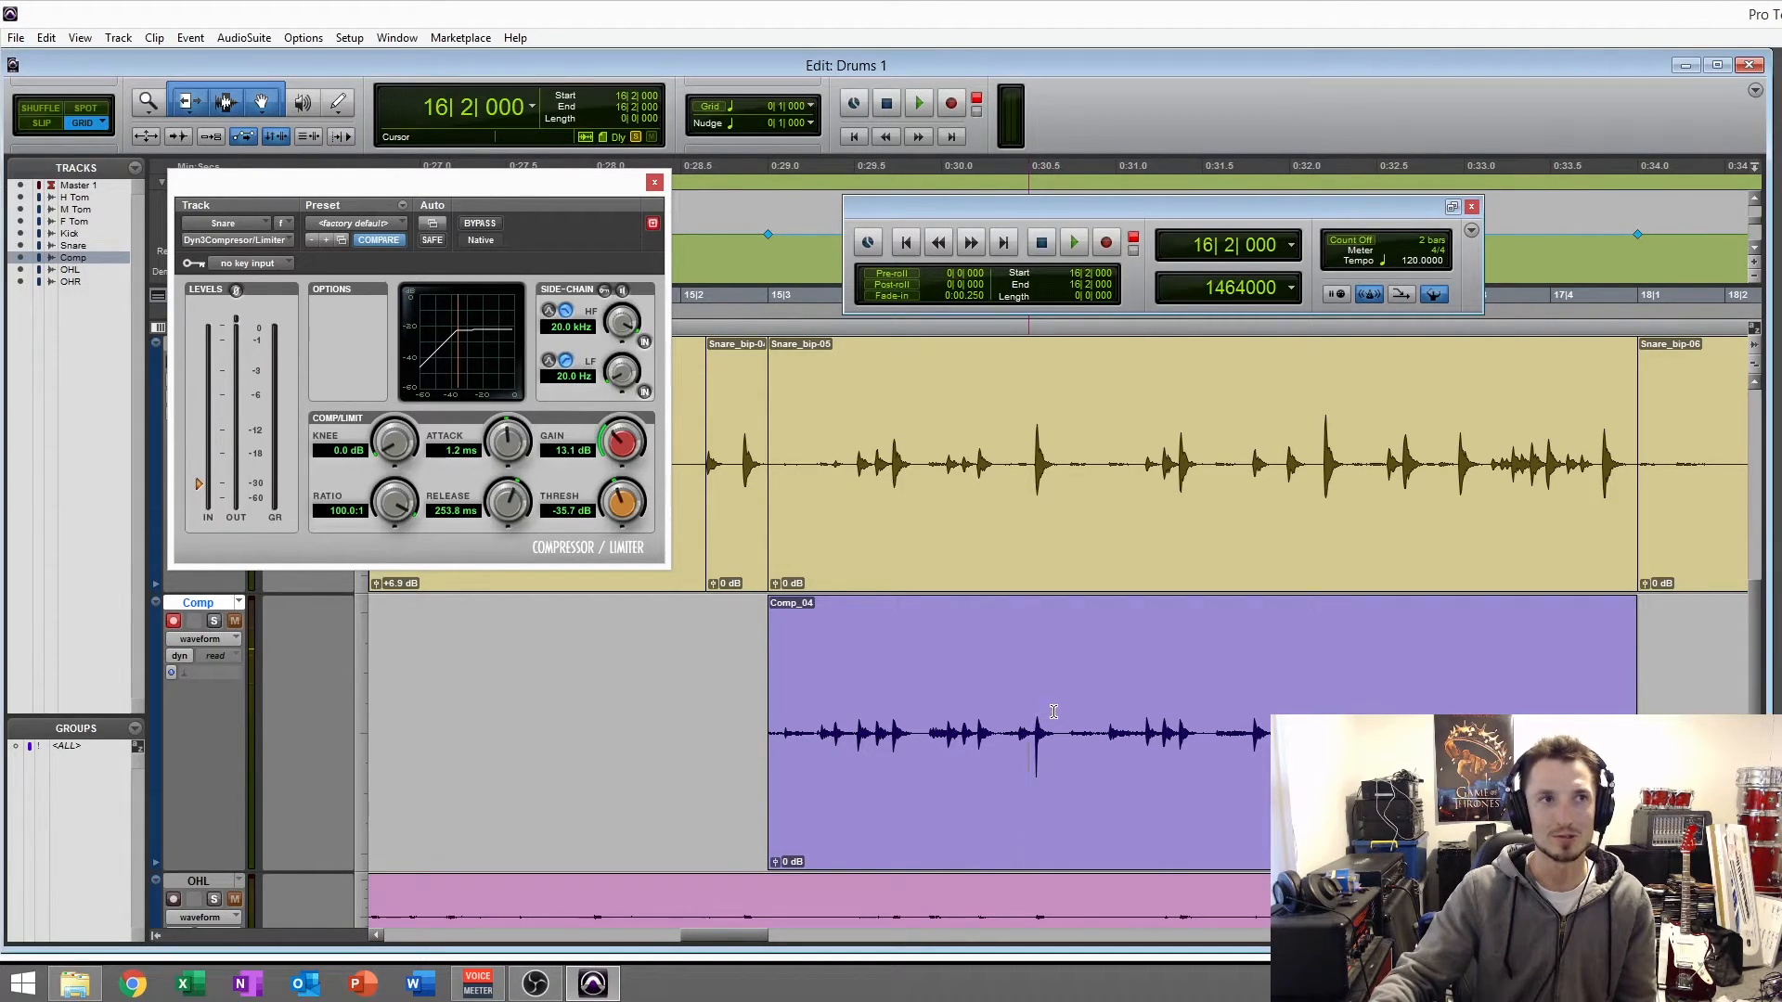
left_click_drag(1052, 713, 1095, 715)
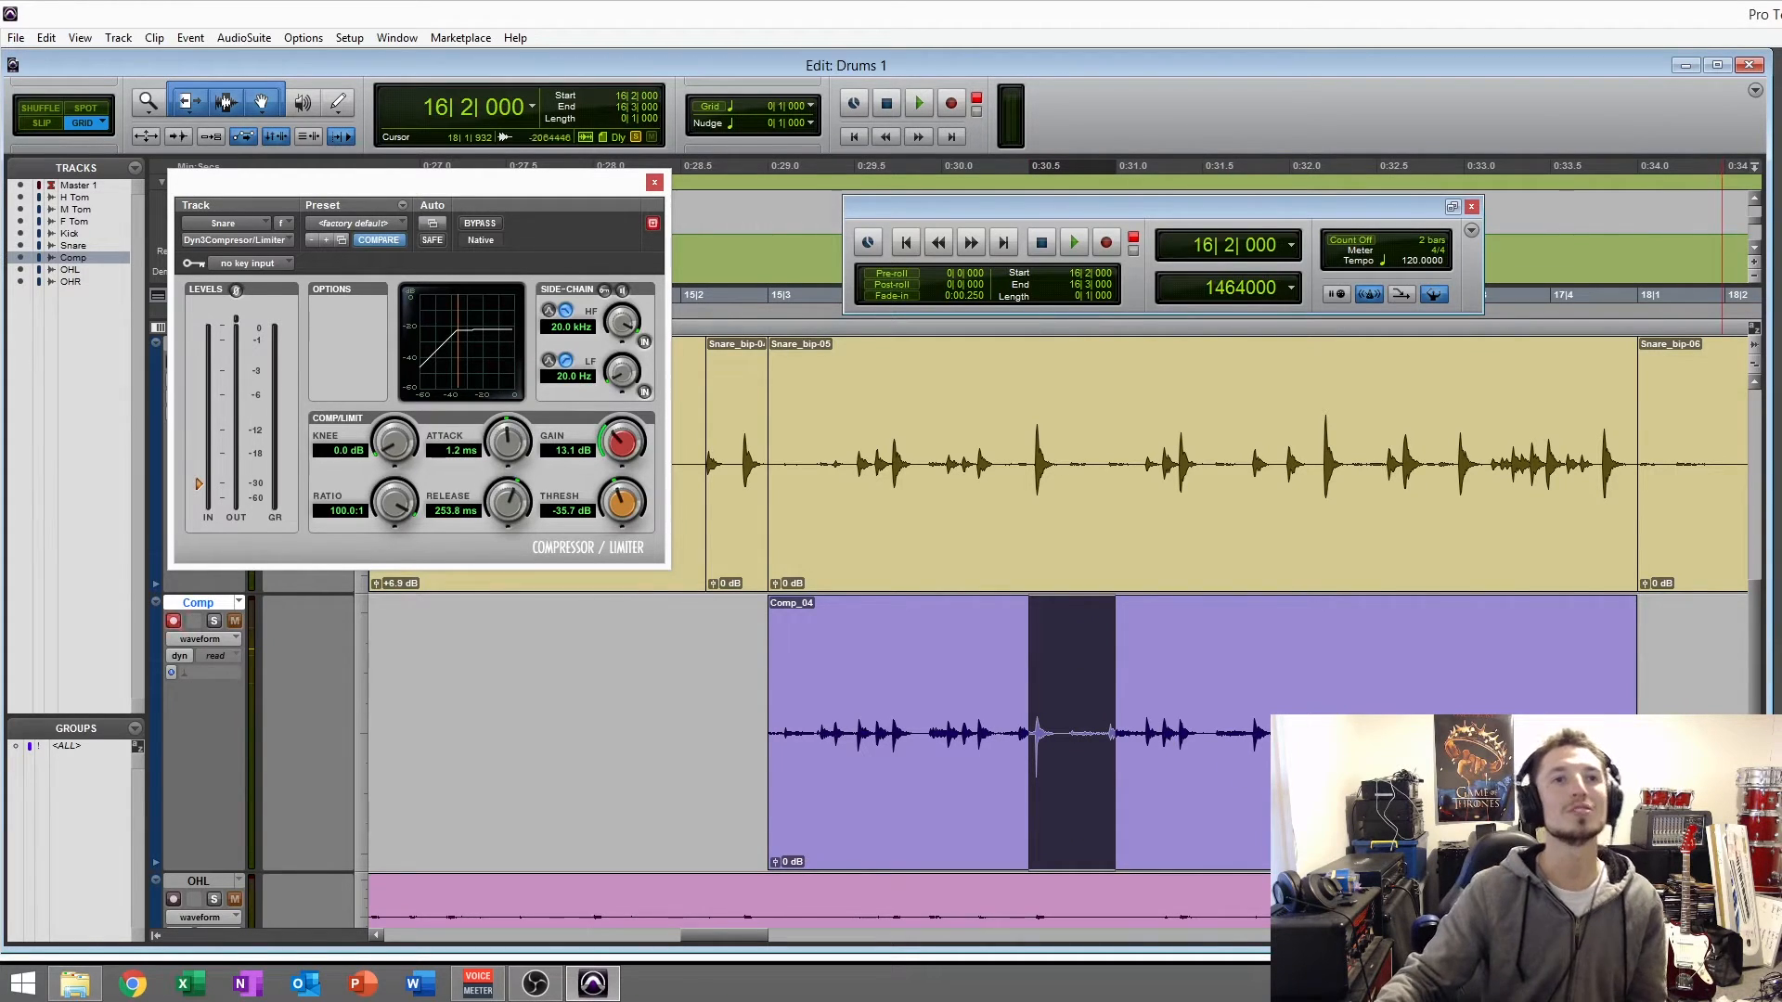
key("ctrl+bracketright")
key("ctrl+bracketright")
key("ctrl+bracketright")
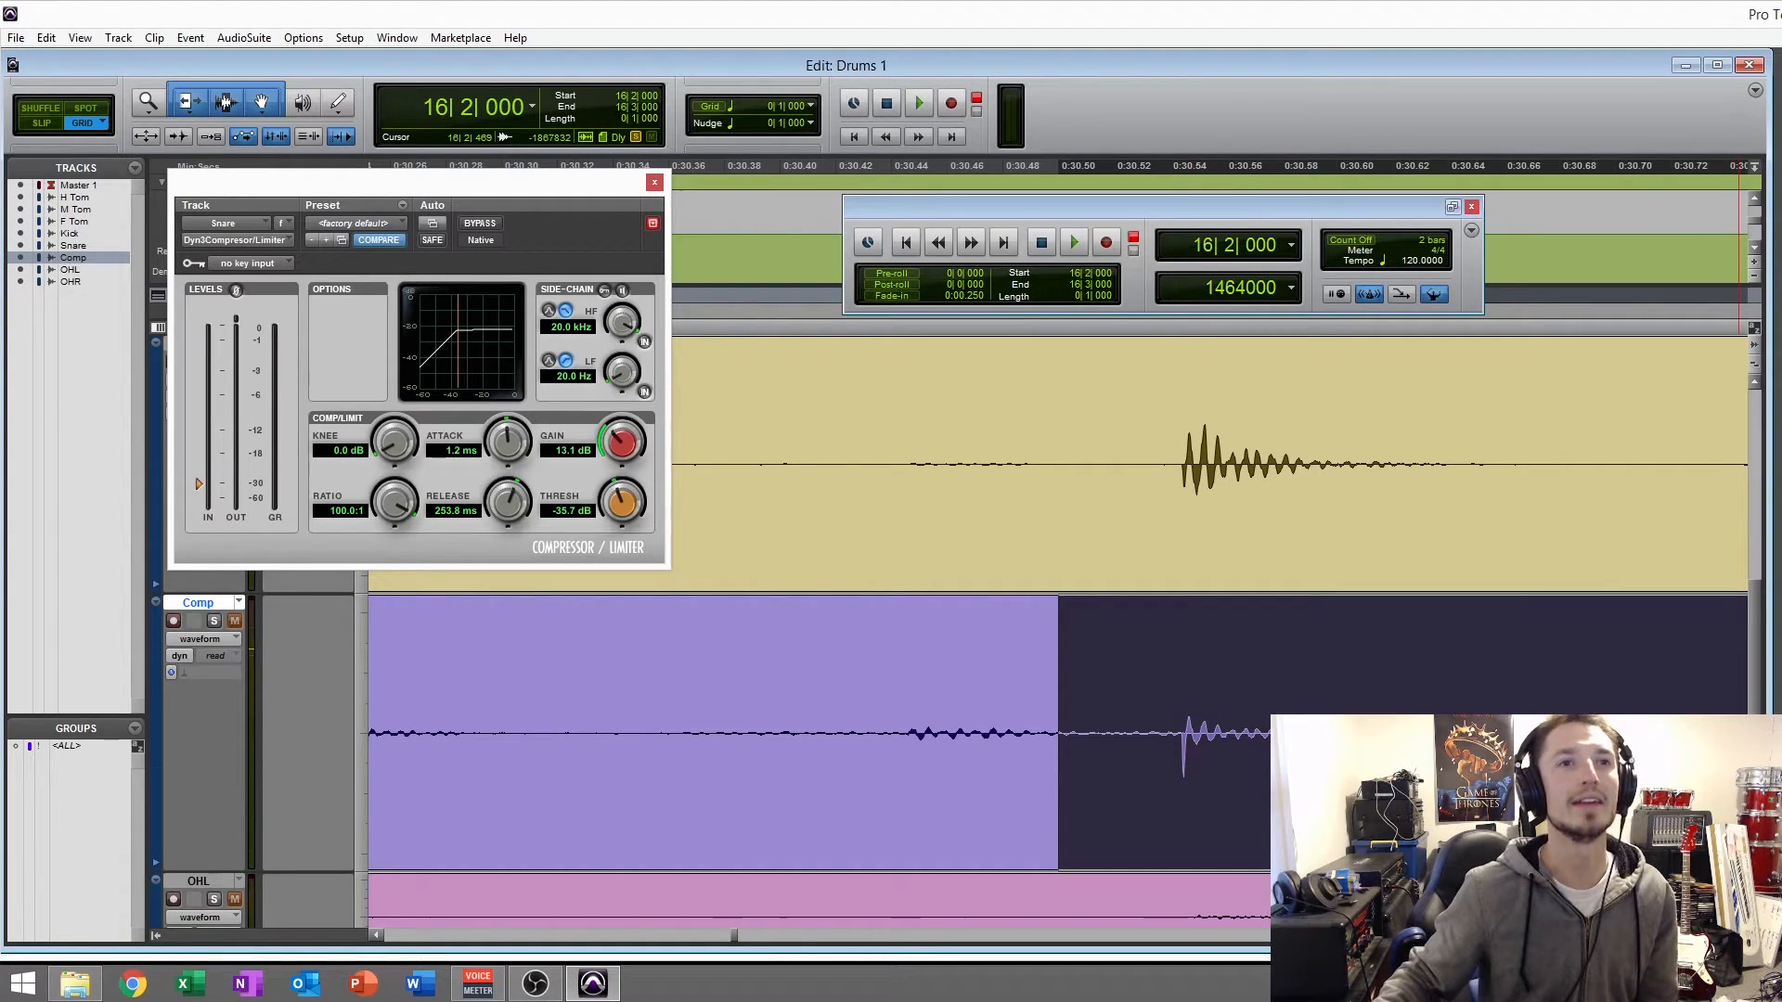
key("ctrl+bracketleft")
key("ctrl+bracketleft")
key("ctrl+bracketleft")
key("ctrl+bracketleft")
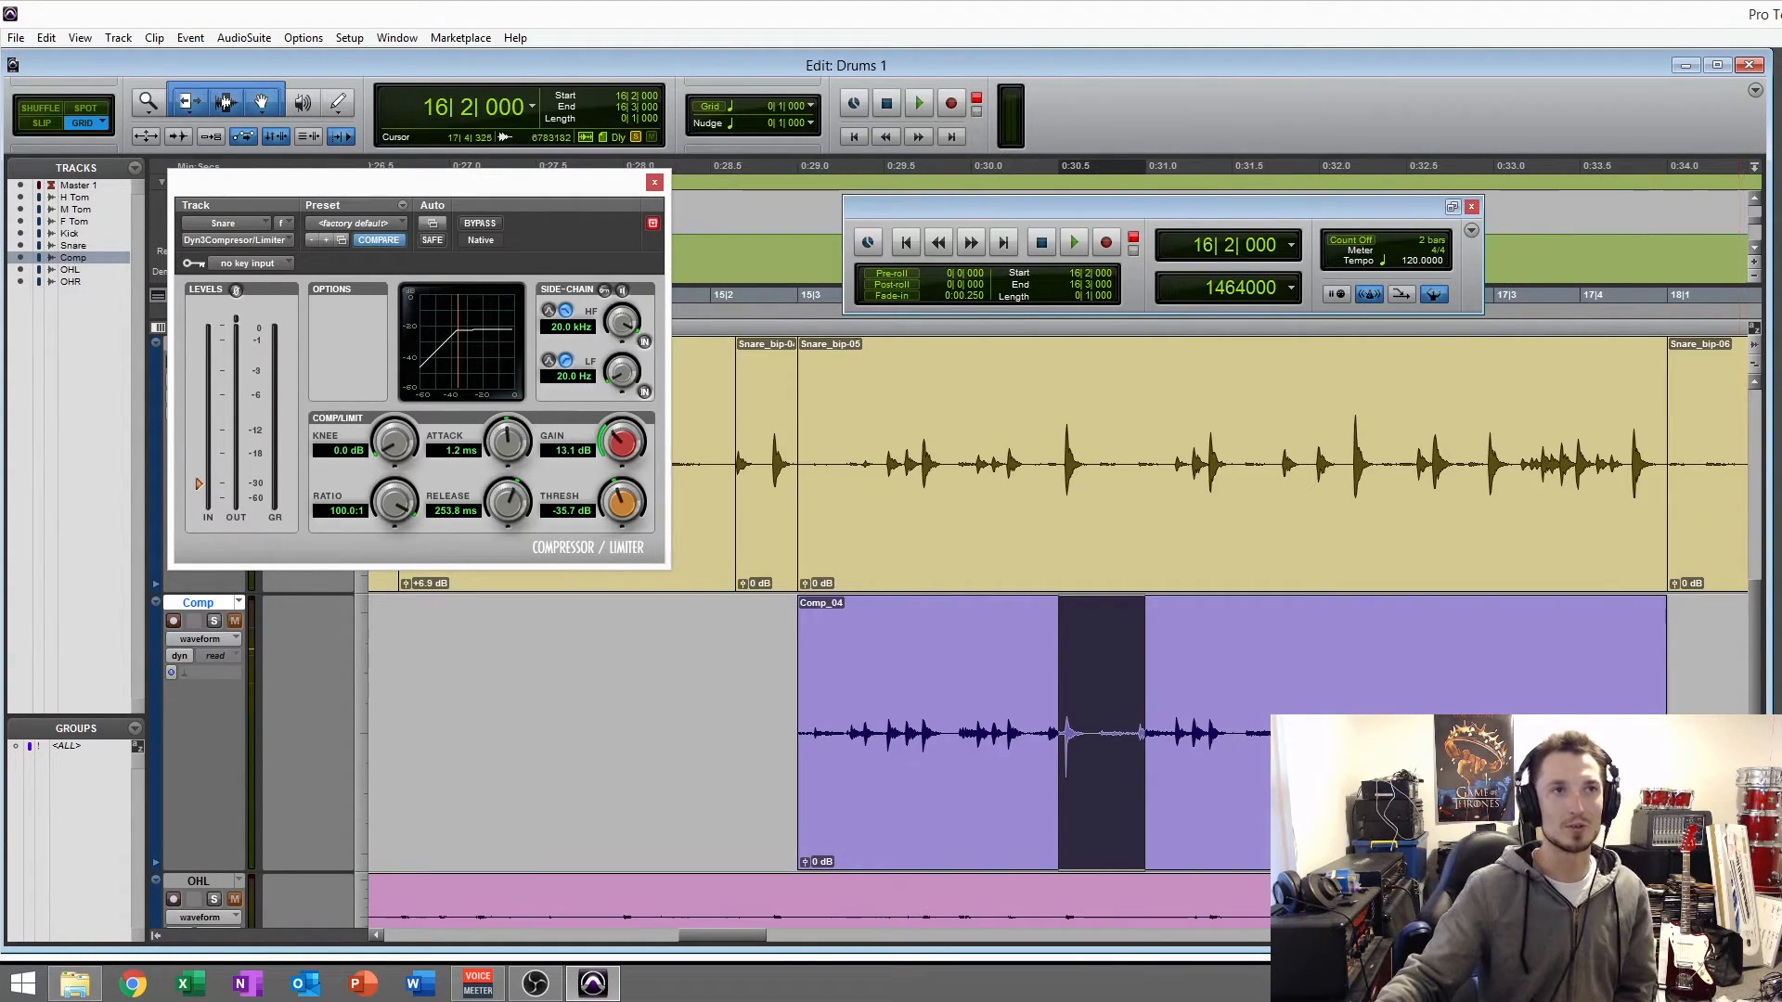
- Audition the Snare_bip-05 clip with the compressor's makeup gain at 22.5 dB, and settle on 19.4 dB
left_click(1455, 791)
left_click(1051, 484)
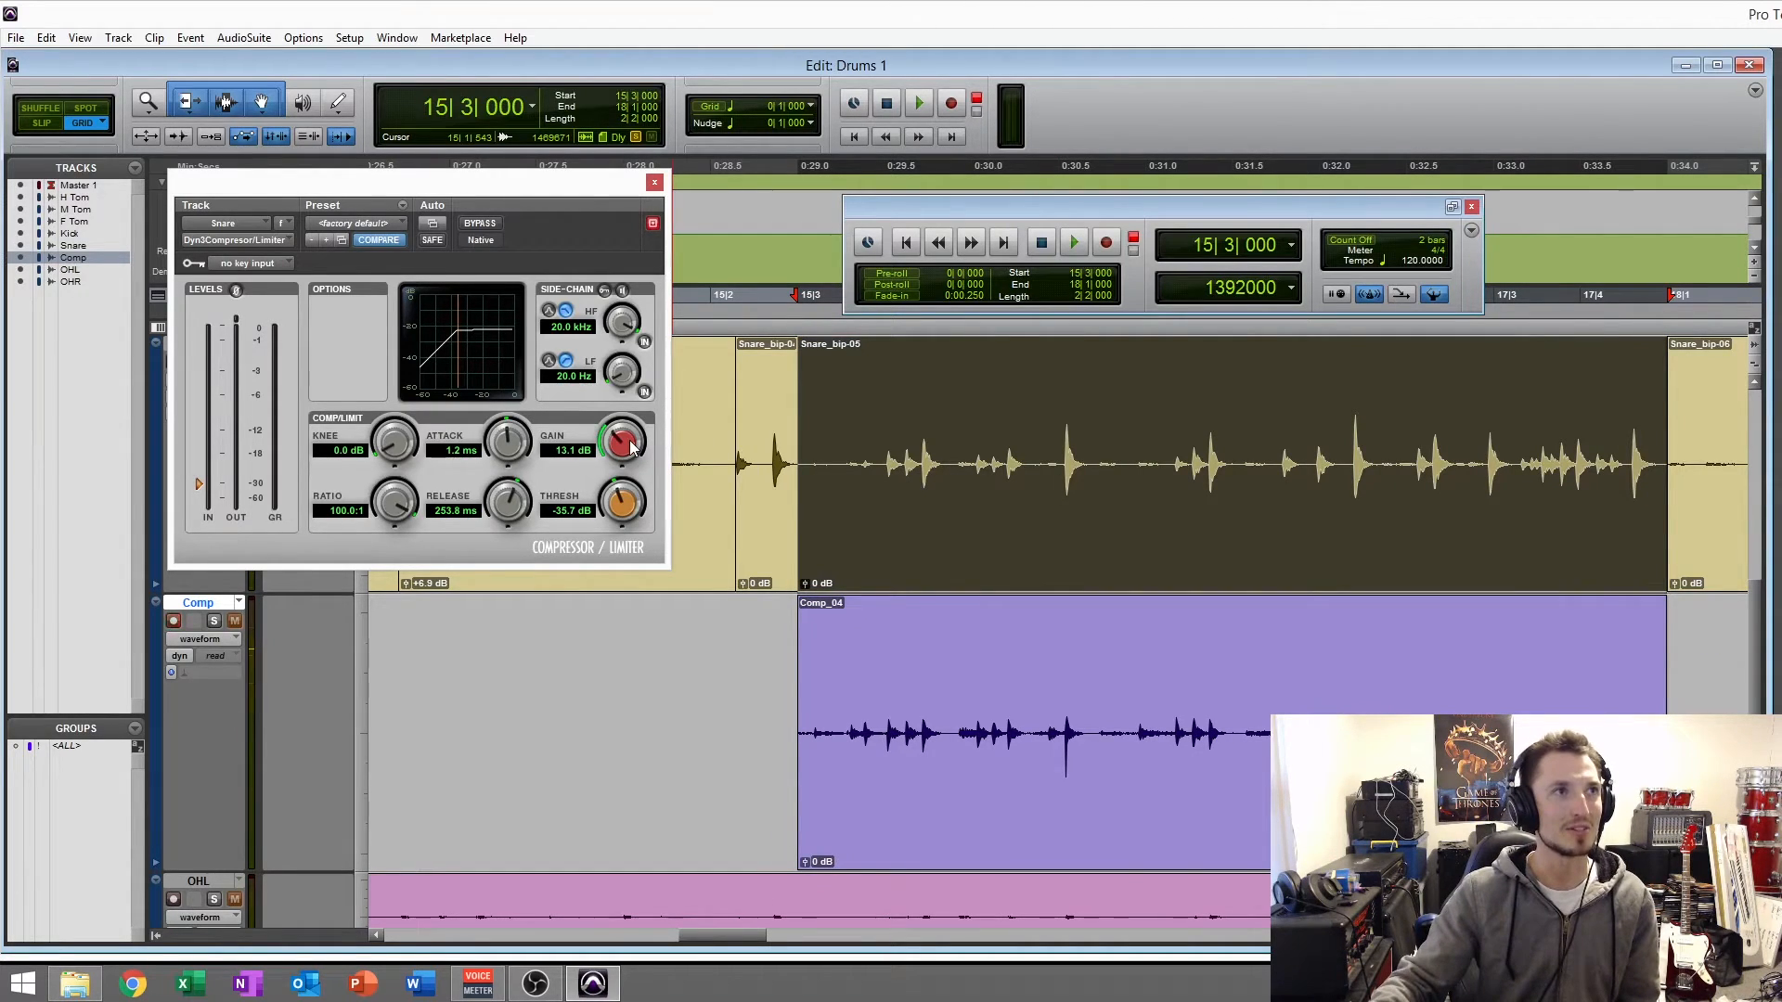
left_click_drag(623, 415, 622, 365)
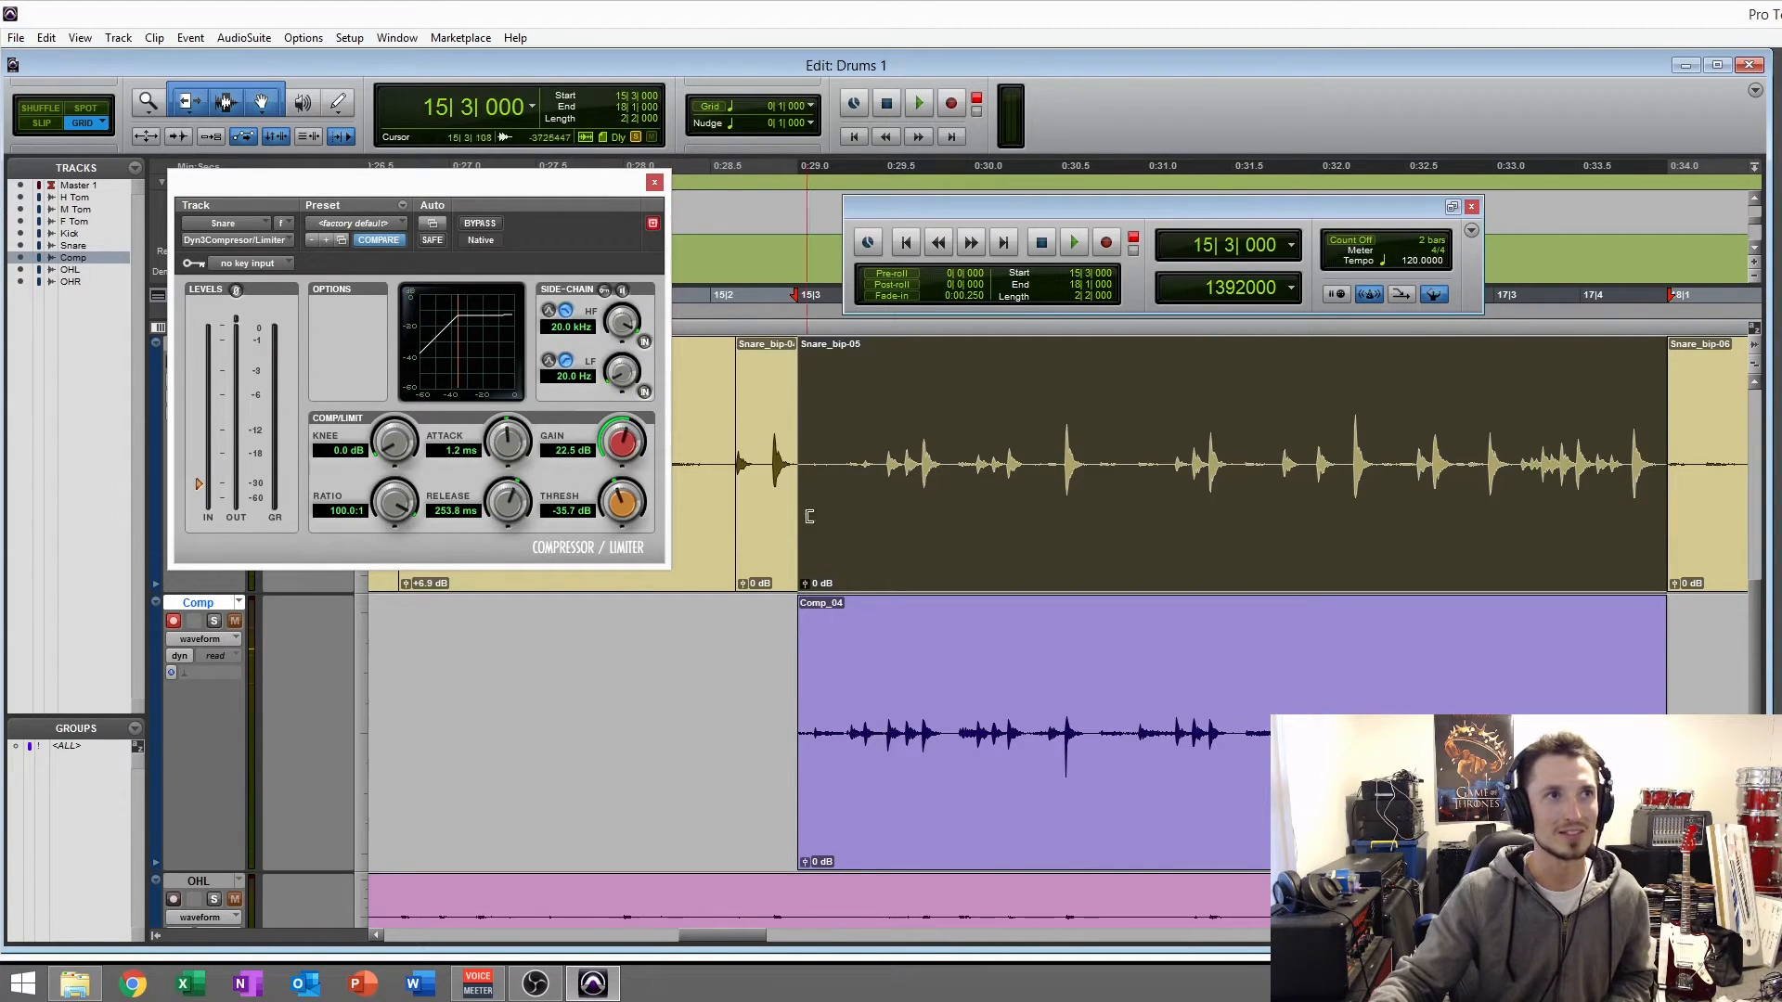
key("space")
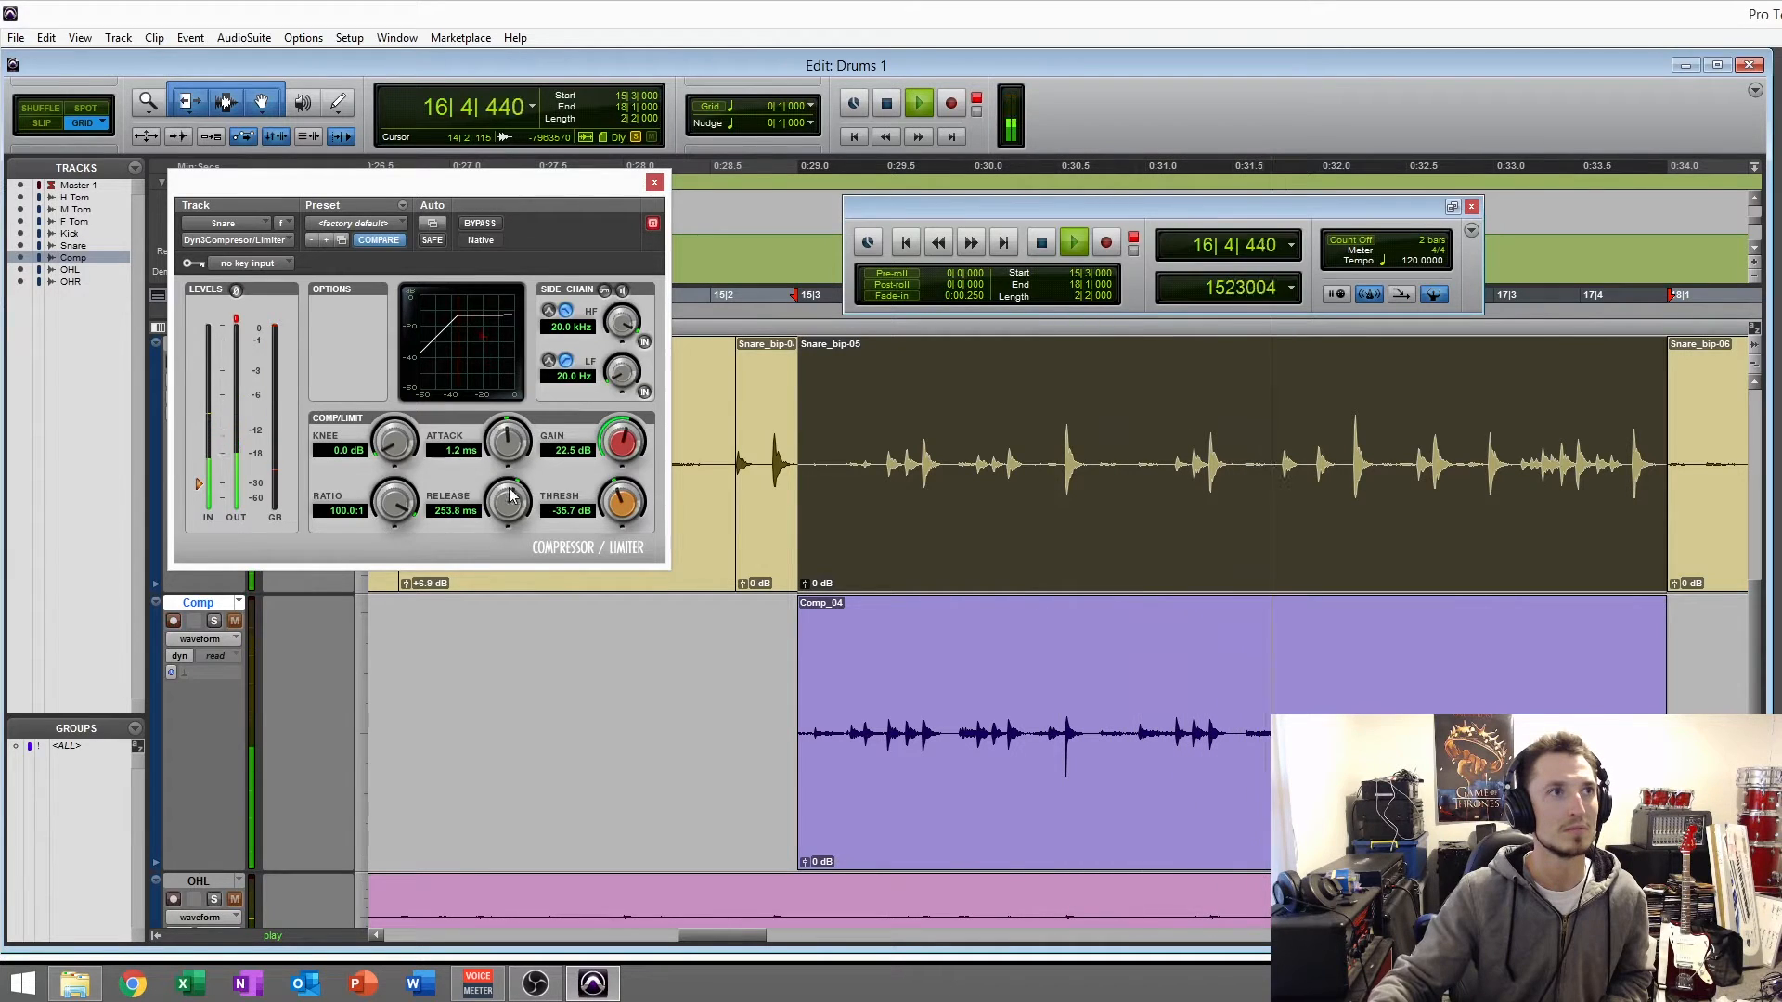
left_click_drag(615, 451, 605, 471)
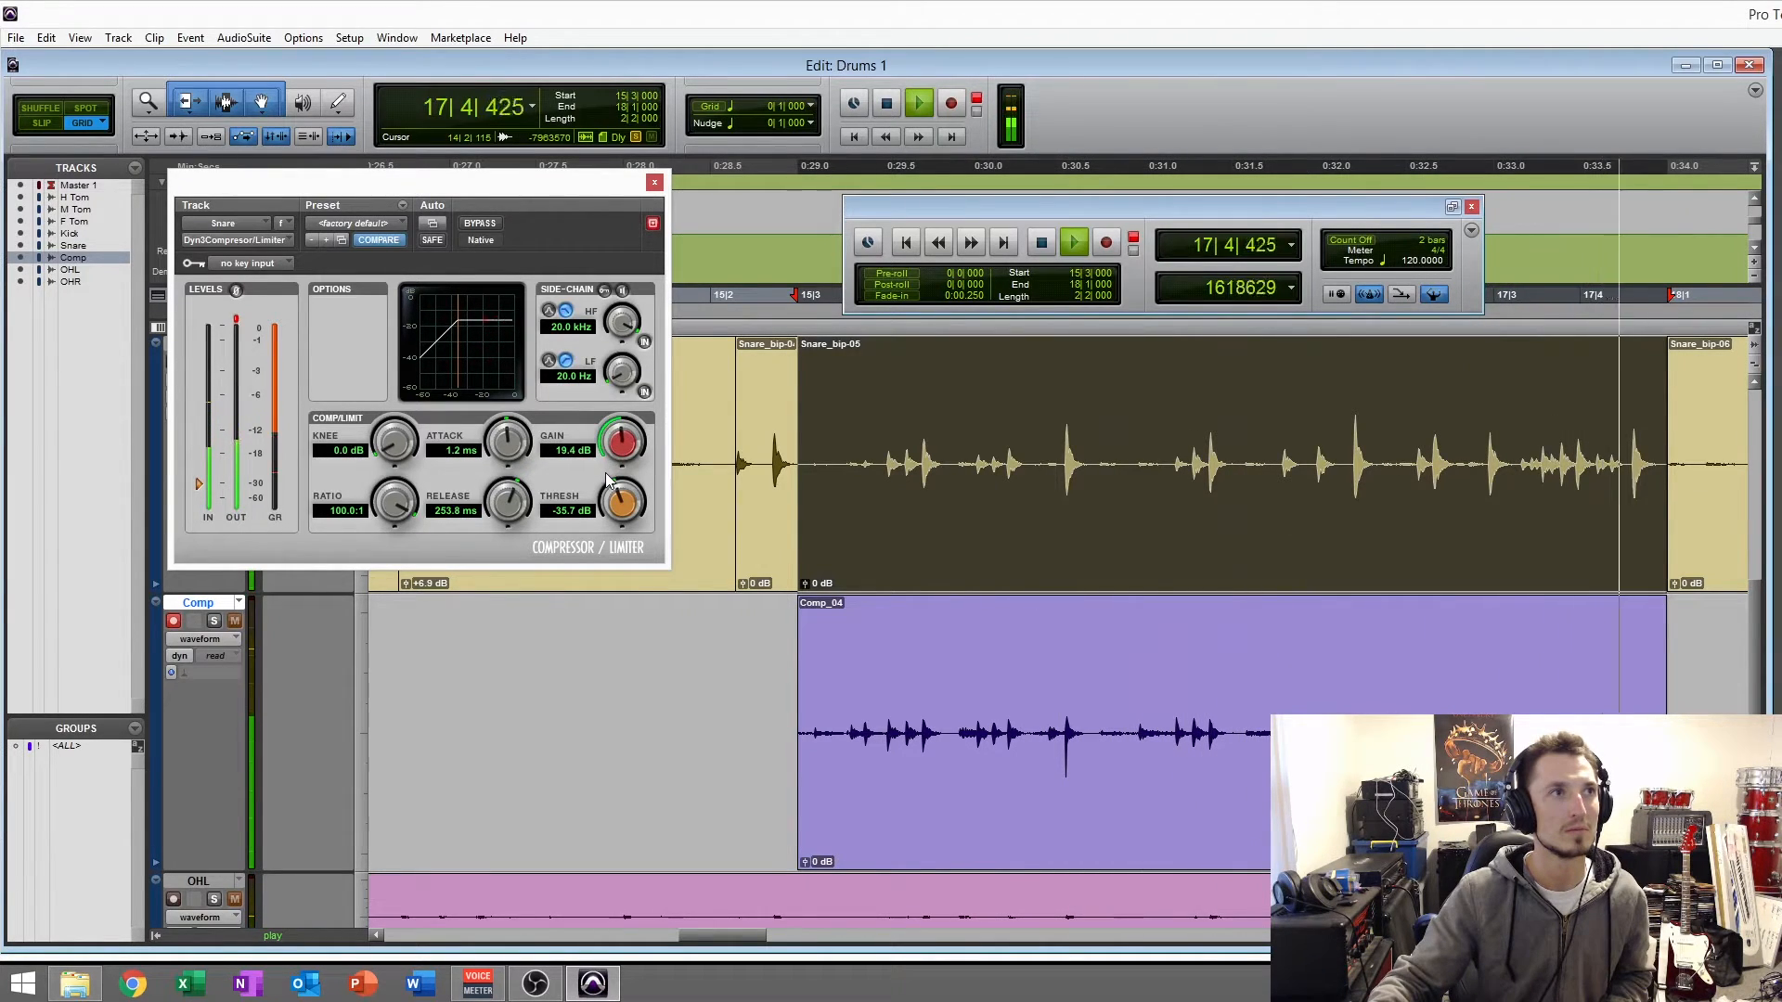
- Reselect the Snare_bip-05 clip, play it with looping turned on, and shorten the compressor's attack to 198.8 us
left_click(1067, 516)
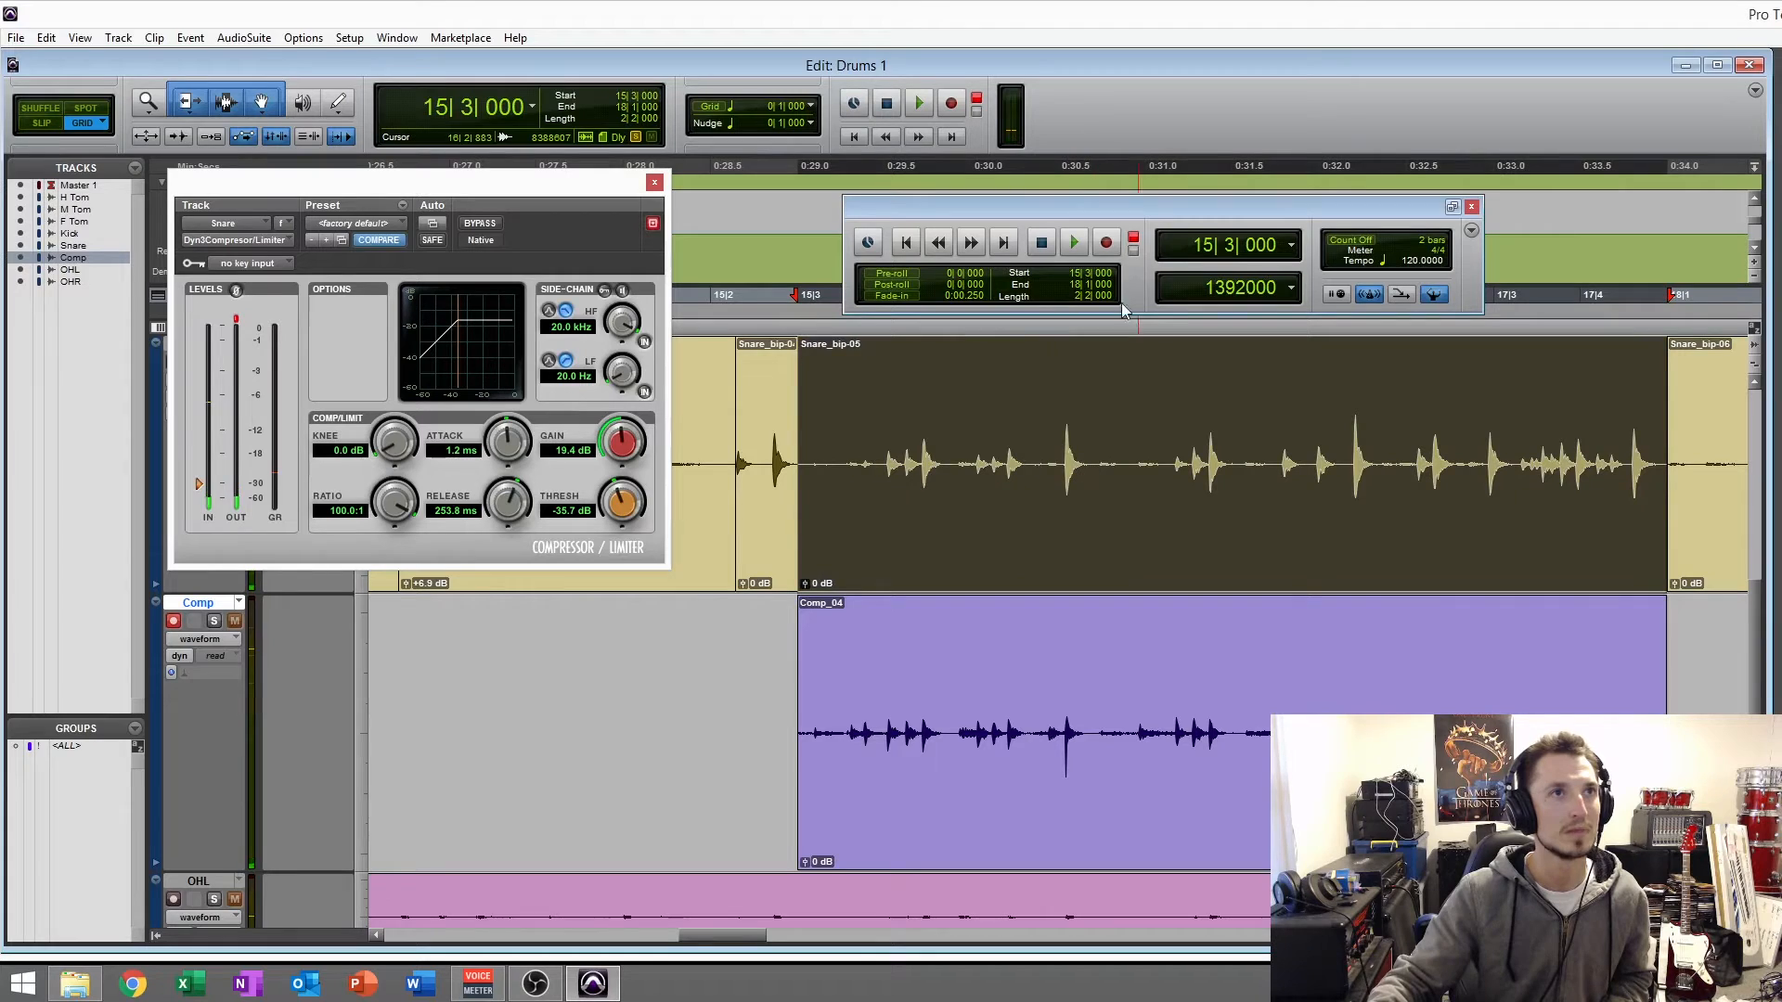
right_click(1072, 246)
left_click(1091, 286)
key("space")
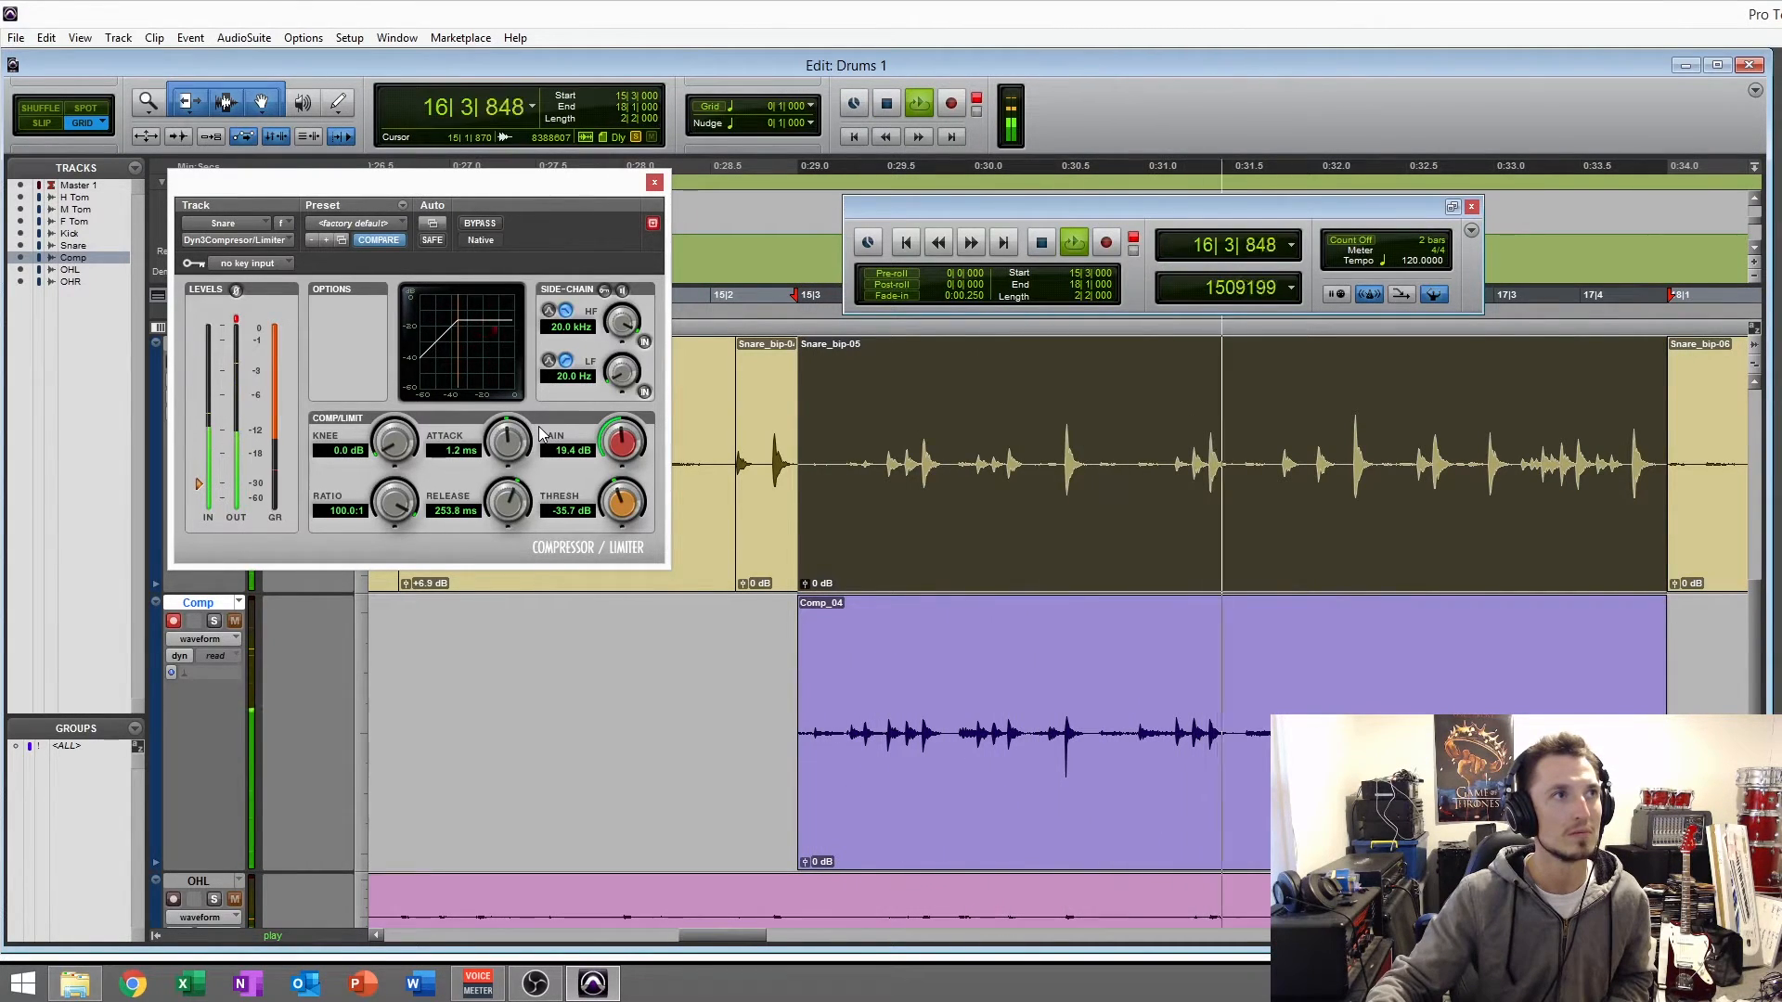
left_click_drag(522, 443, 507, 504)
left_click_drag(503, 436, 496, 467)
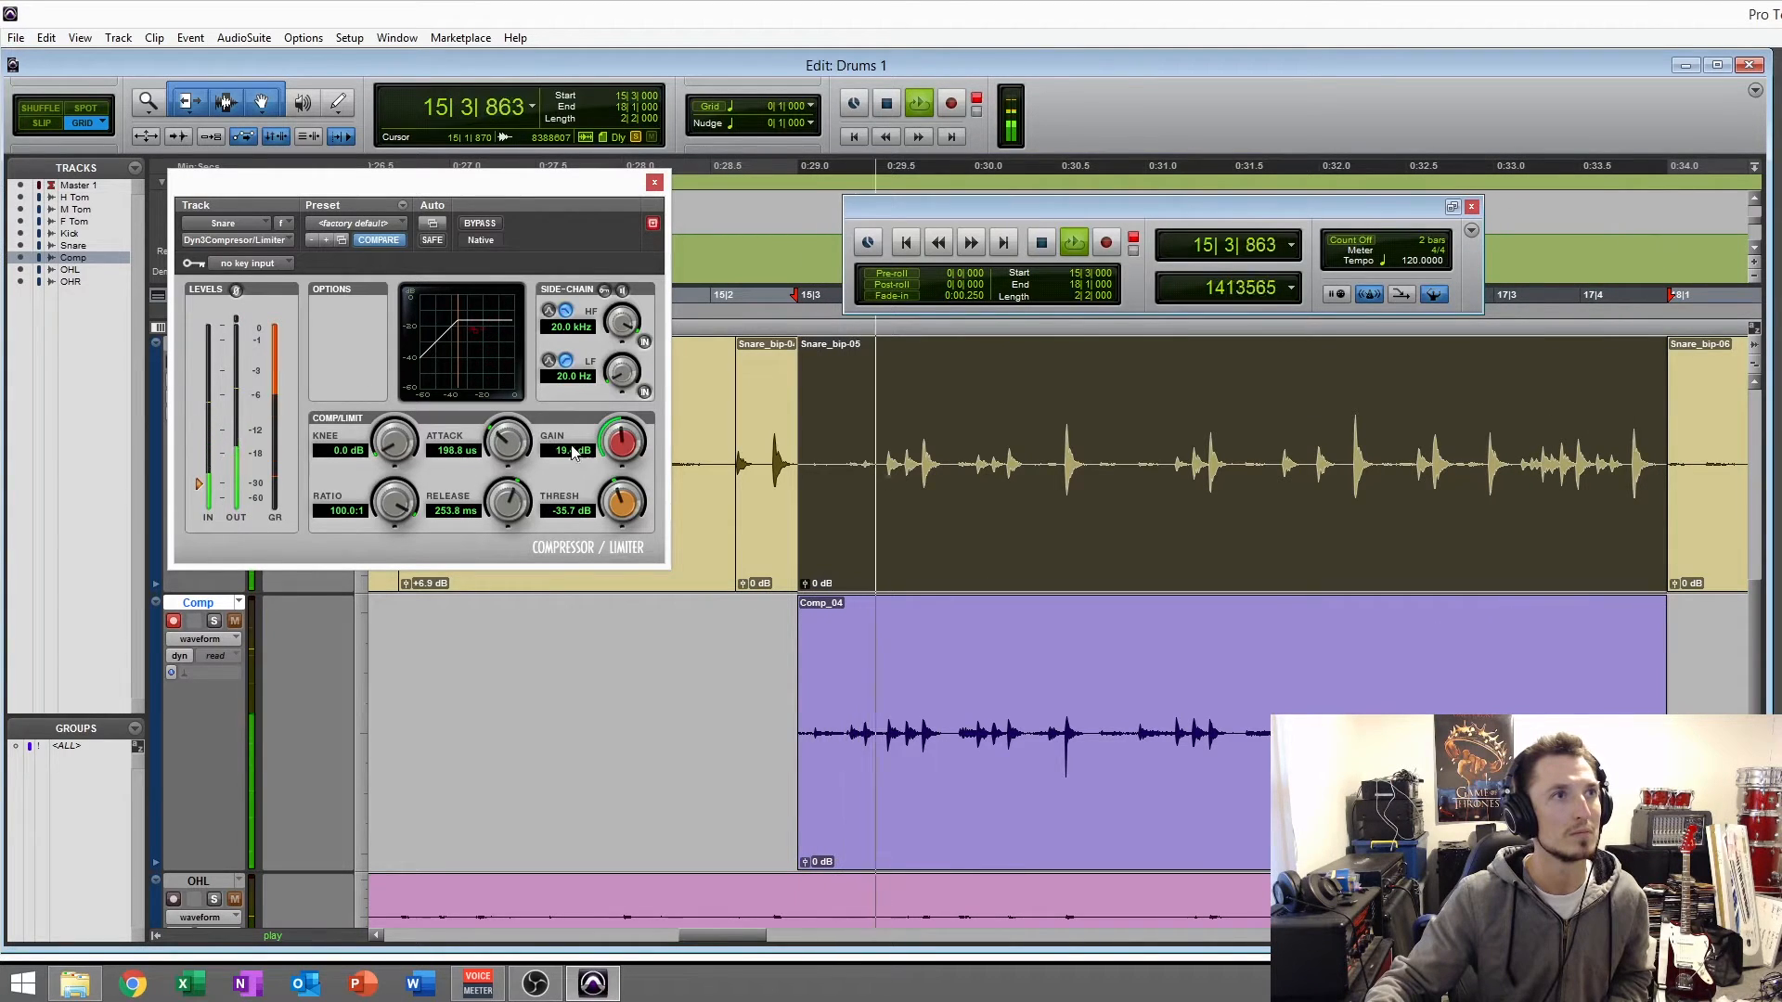
- Raise the compressor's makeup gain to 22.0 dB during playback, stop, and reselect the Snare_bip-05 clip
mouse_move(621, 449)
left_mouse_down()
mouse_move(626, 399)
mouse_move(618, 429)
left_mouse_up()
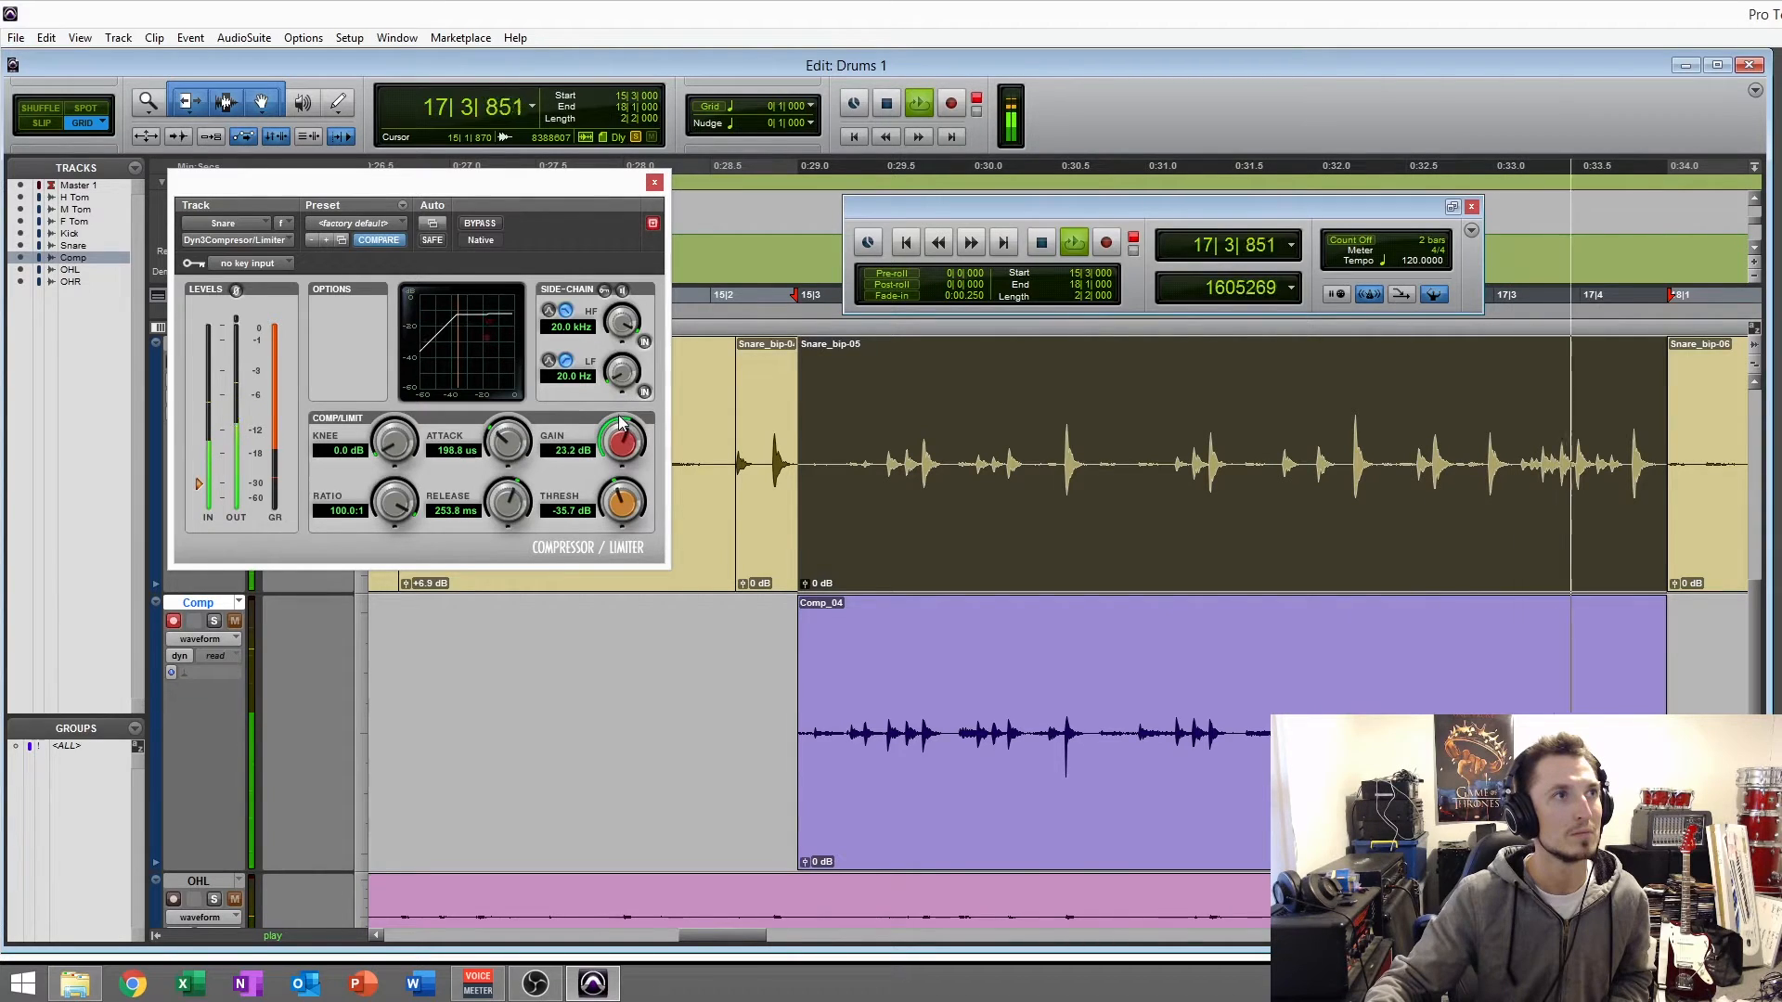
key("space")
left_click(895, 529)
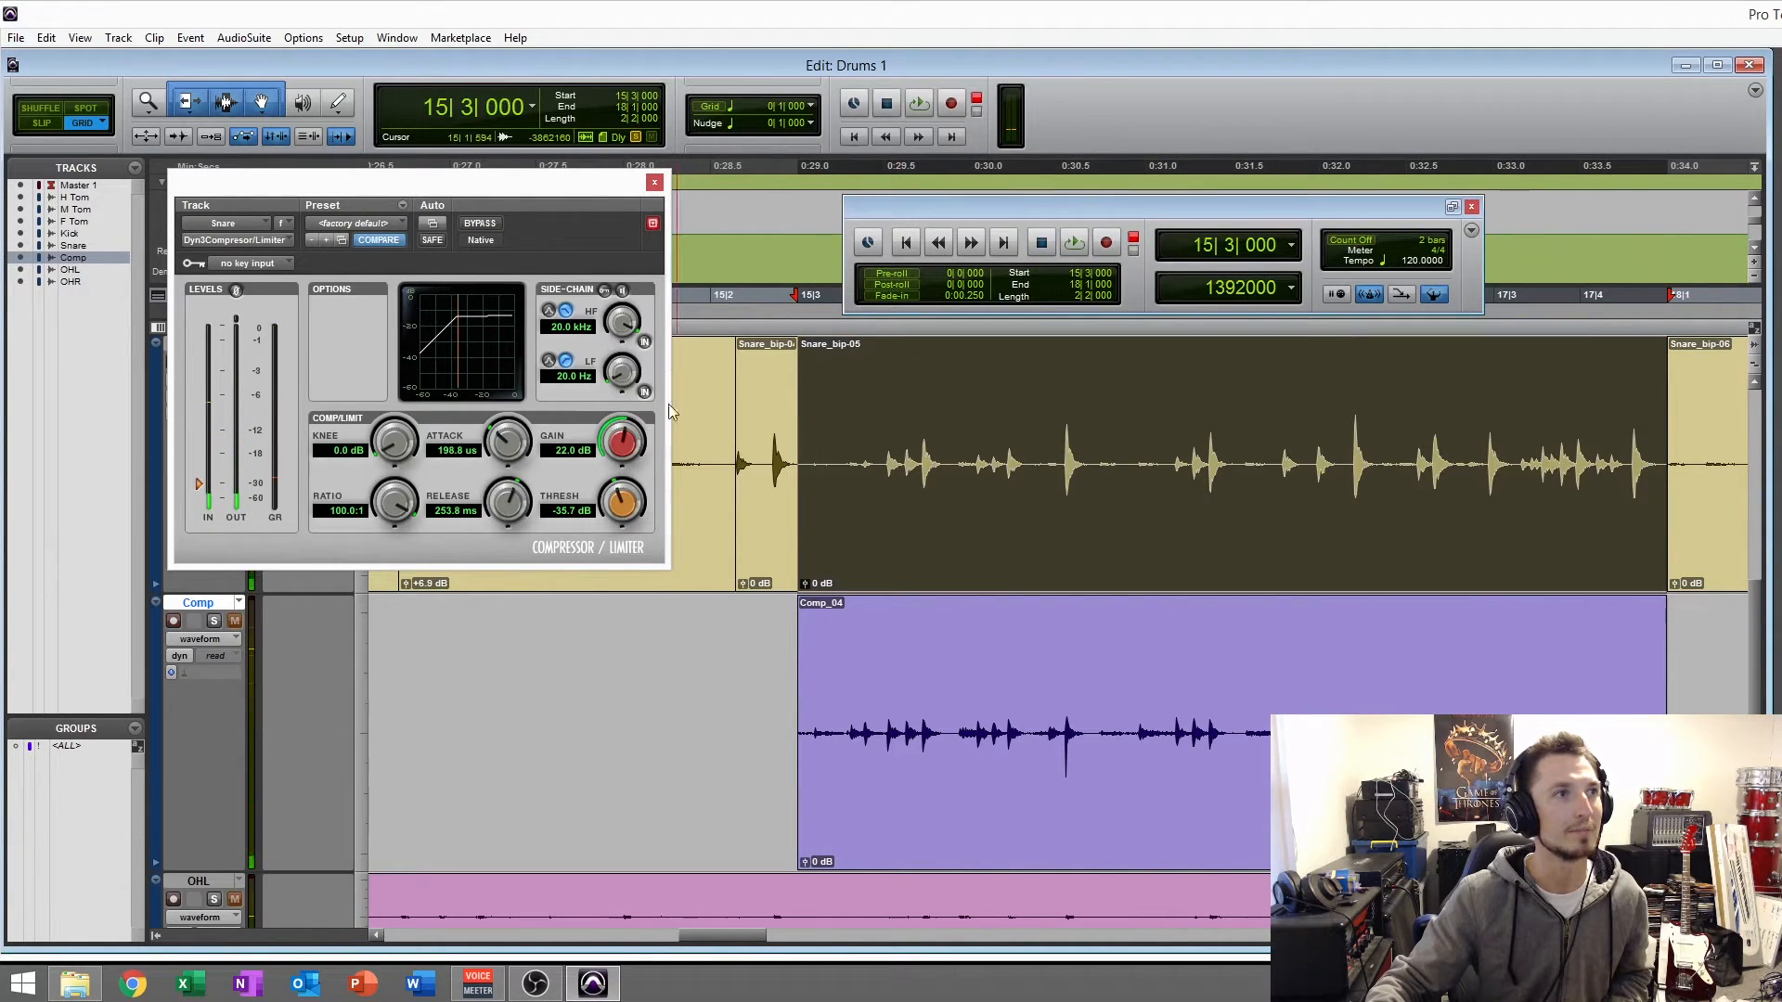
- Turn off loop playback and record the compressed snare for the selected range onto the Comp track
right_click(1078, 235)
left_click(1107, 285)
left_click(1105, 243)
key("space")
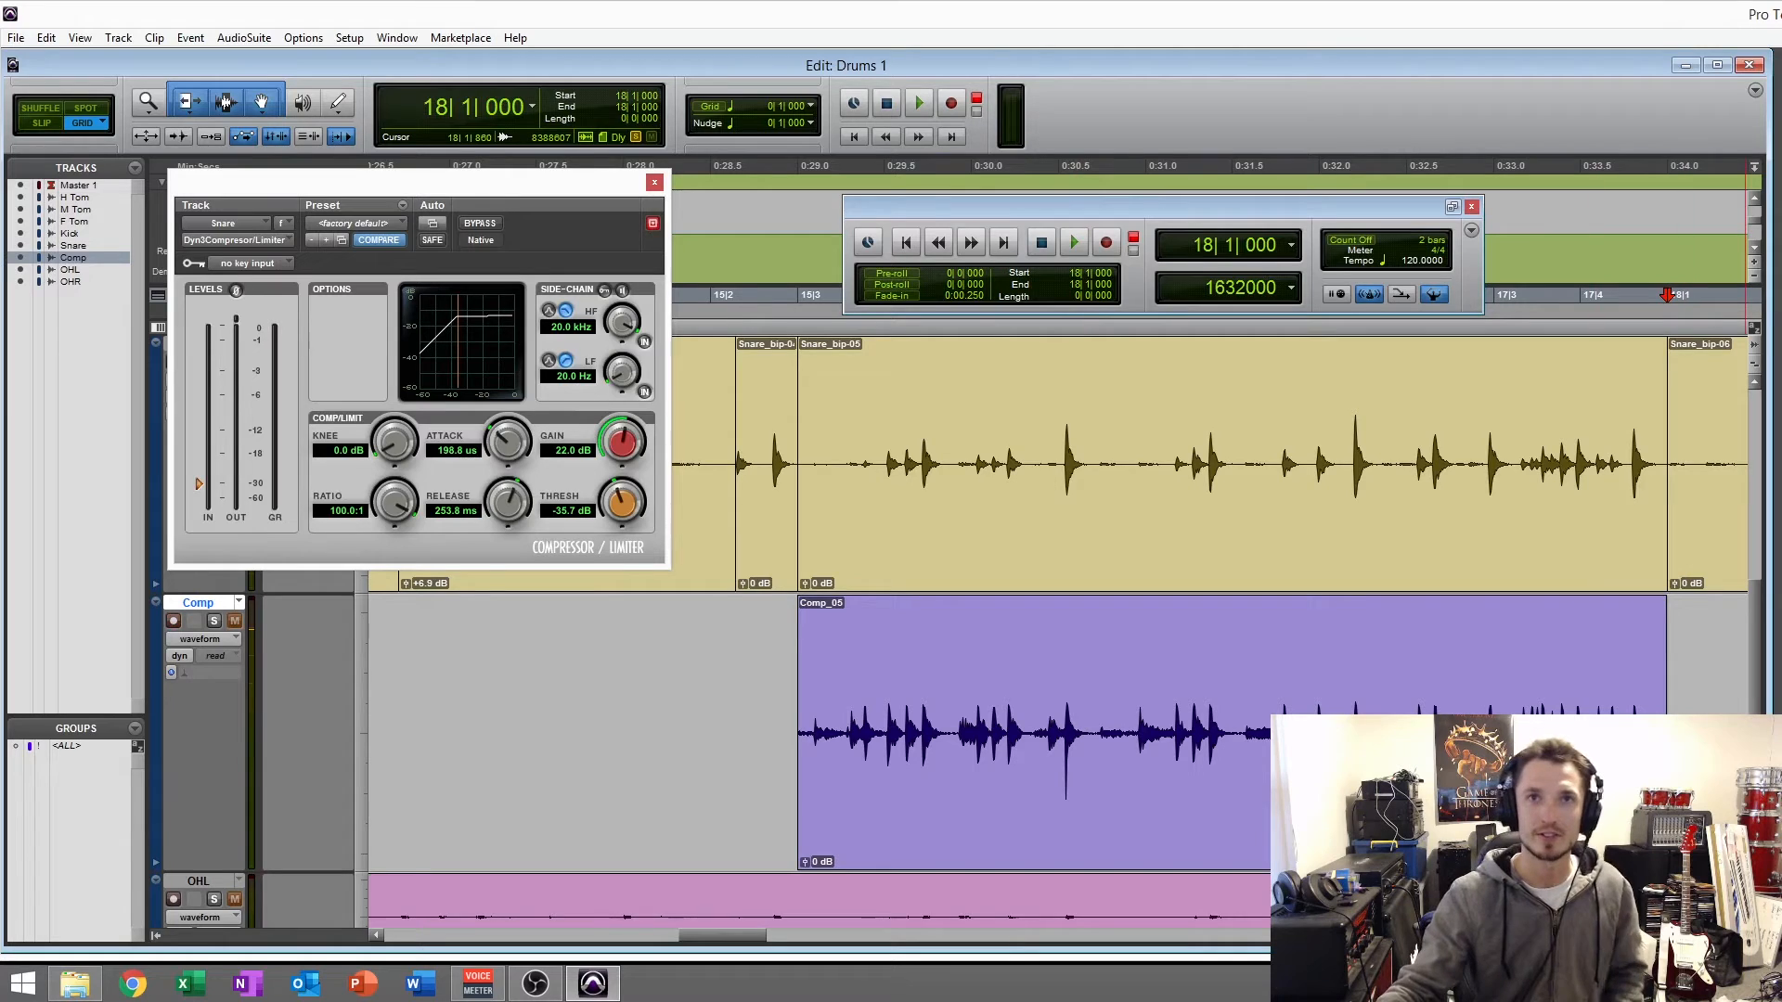
- Disarm the Comp track, bypass the Snare track's Dyn3 Compressor/Limiter, and close its plug-in window
key("shift+r")
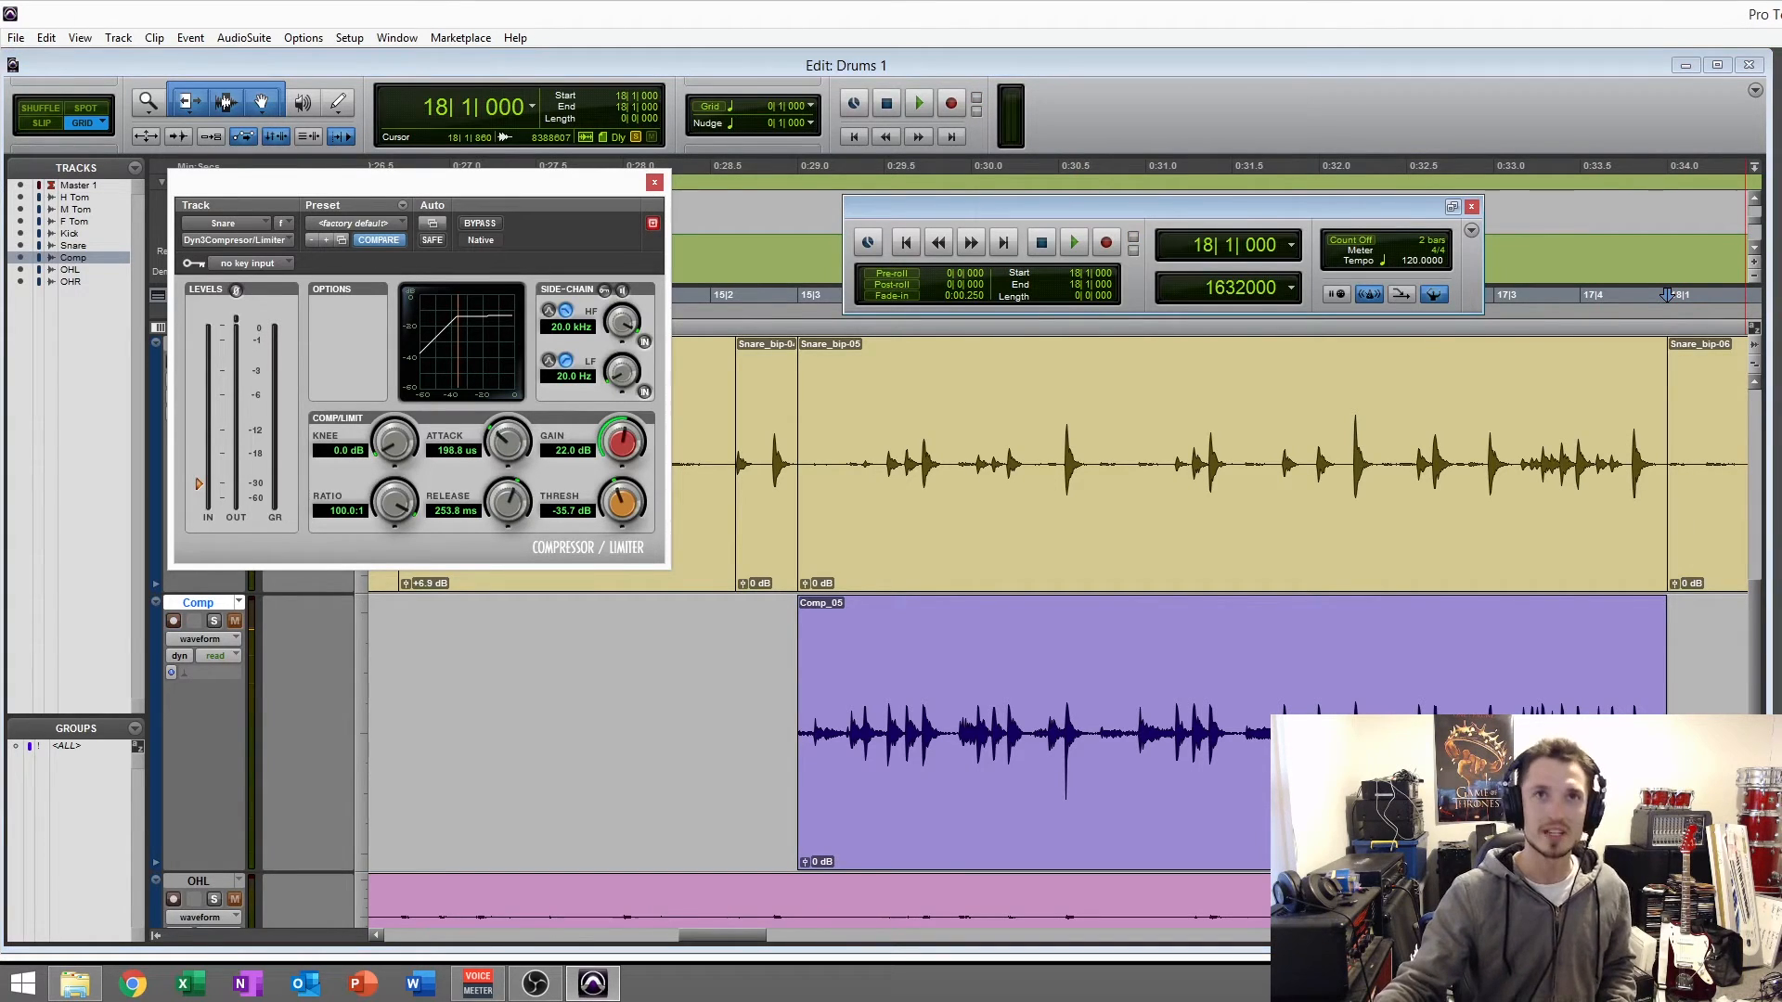
key("shift+c")
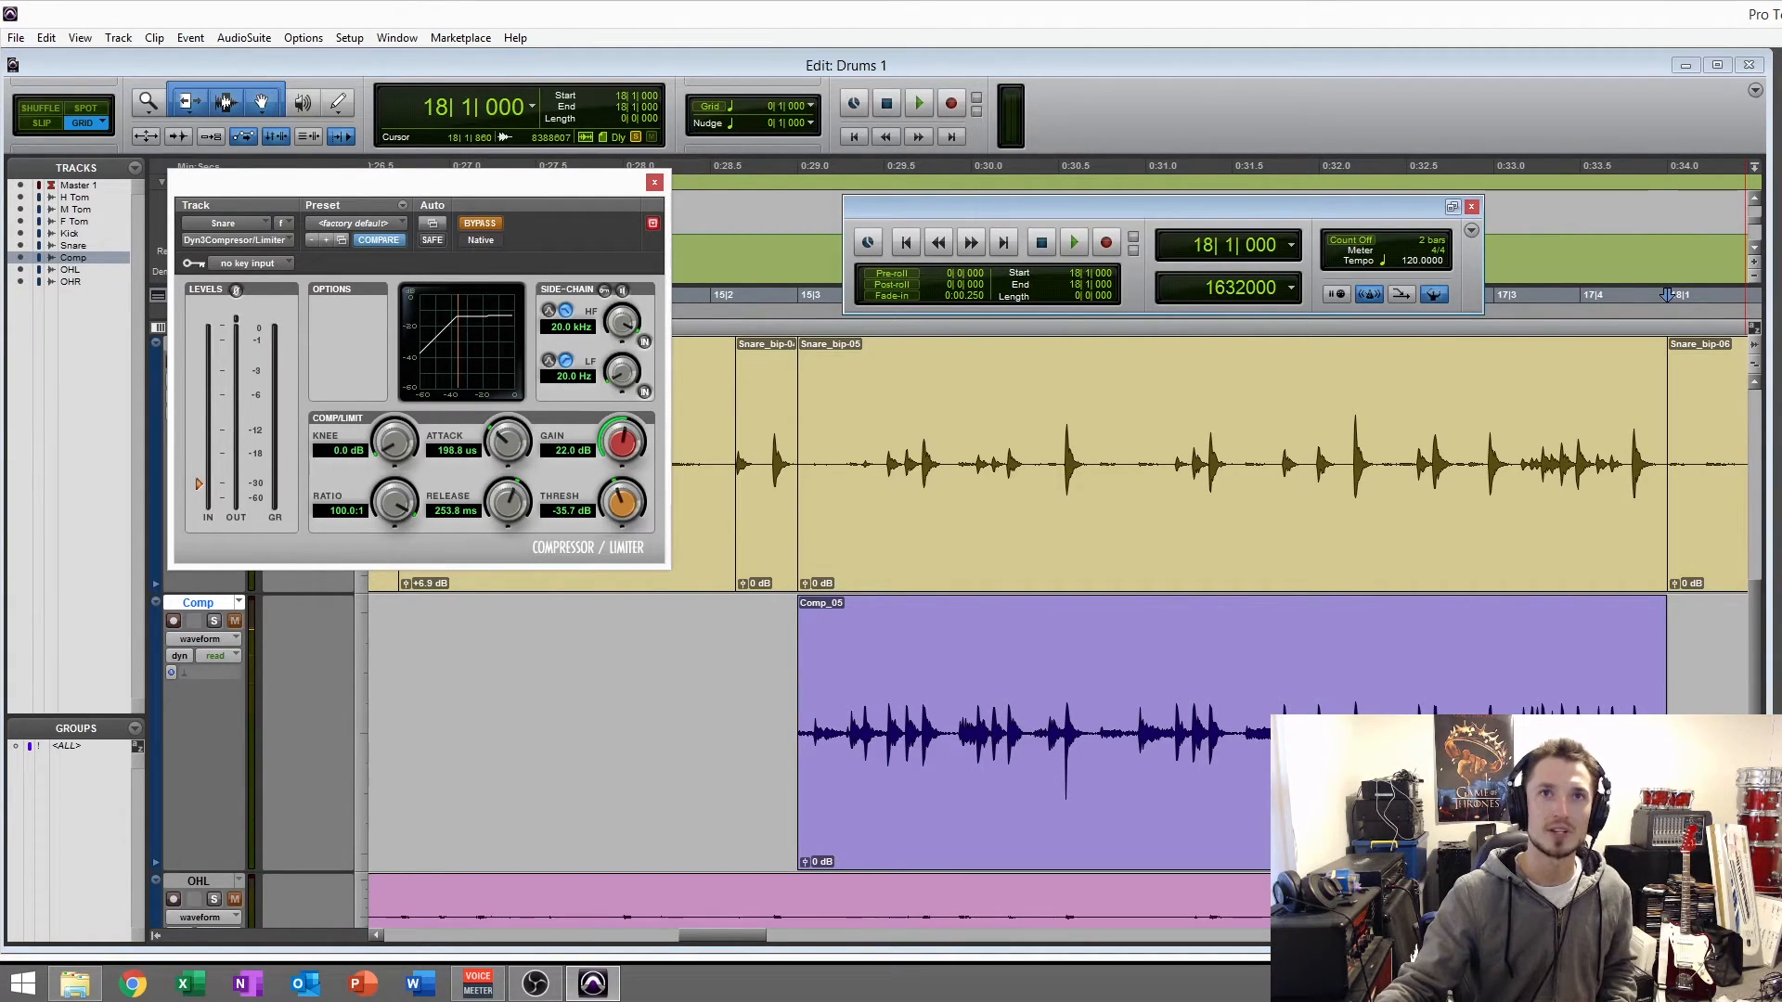
left_click(654, 182)
- Audition the soloed, uncompressed Snare_bip-05 clip and the soloed Comp_05 recording one after the other to compare them
left_click(974, 553)
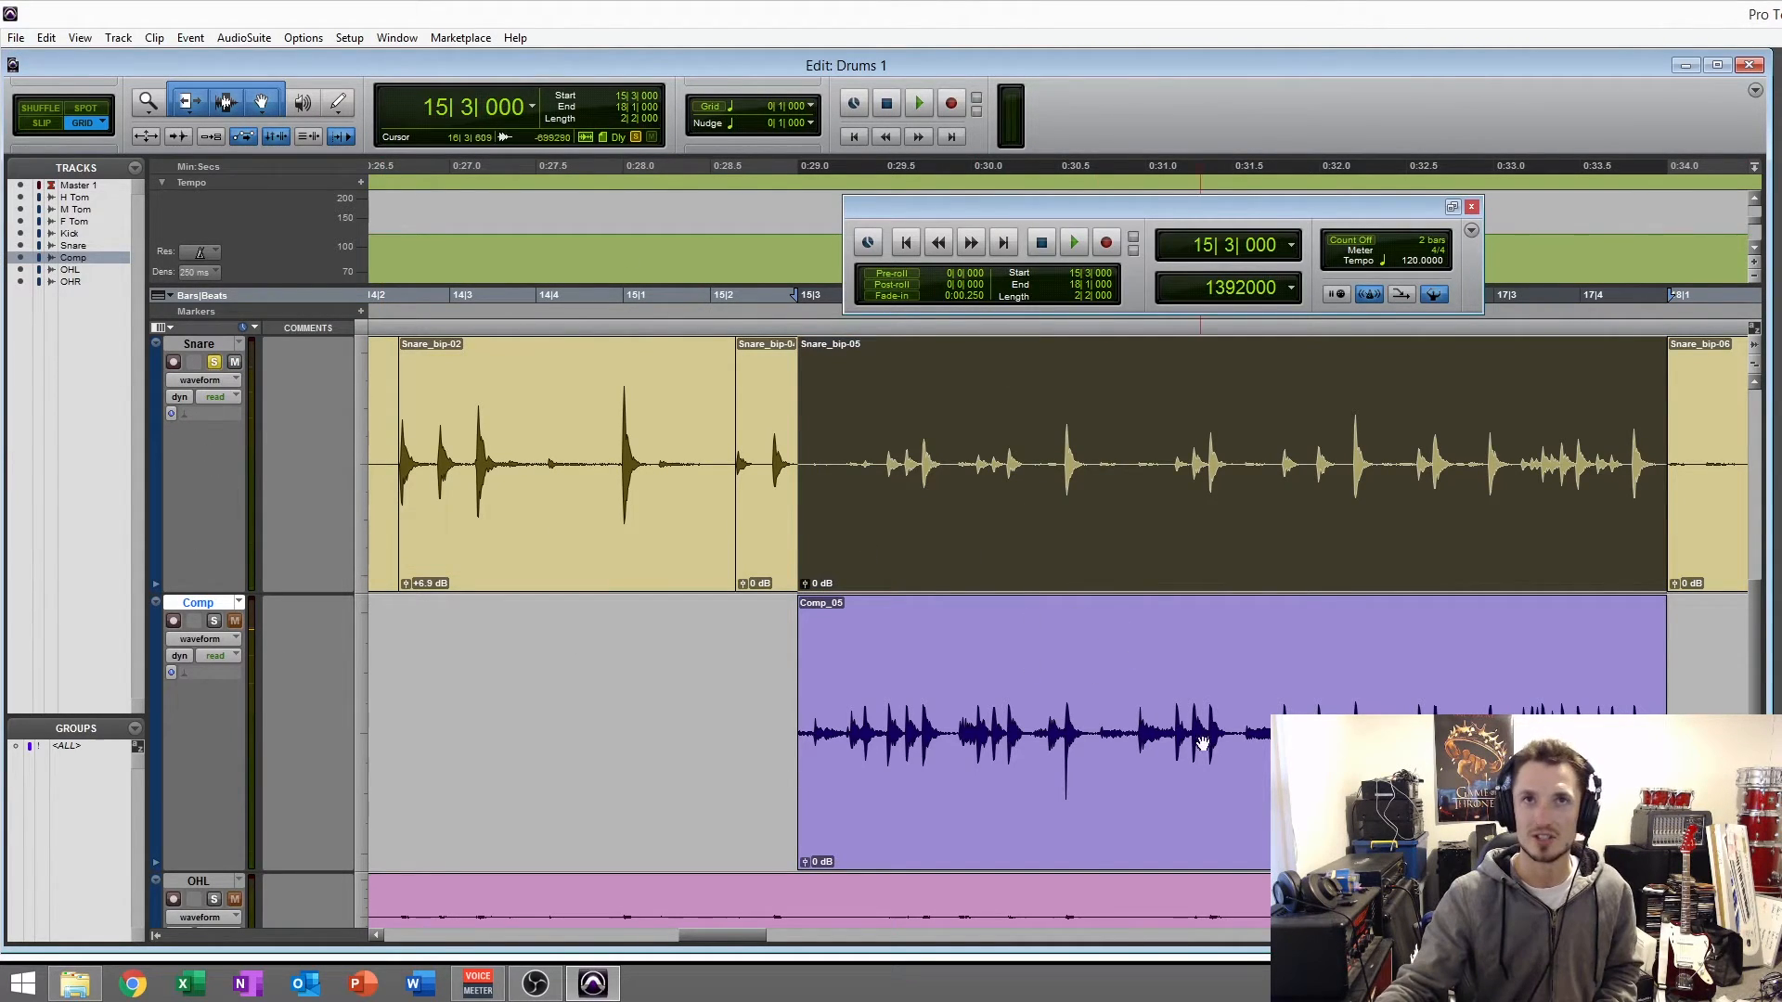
key("space")
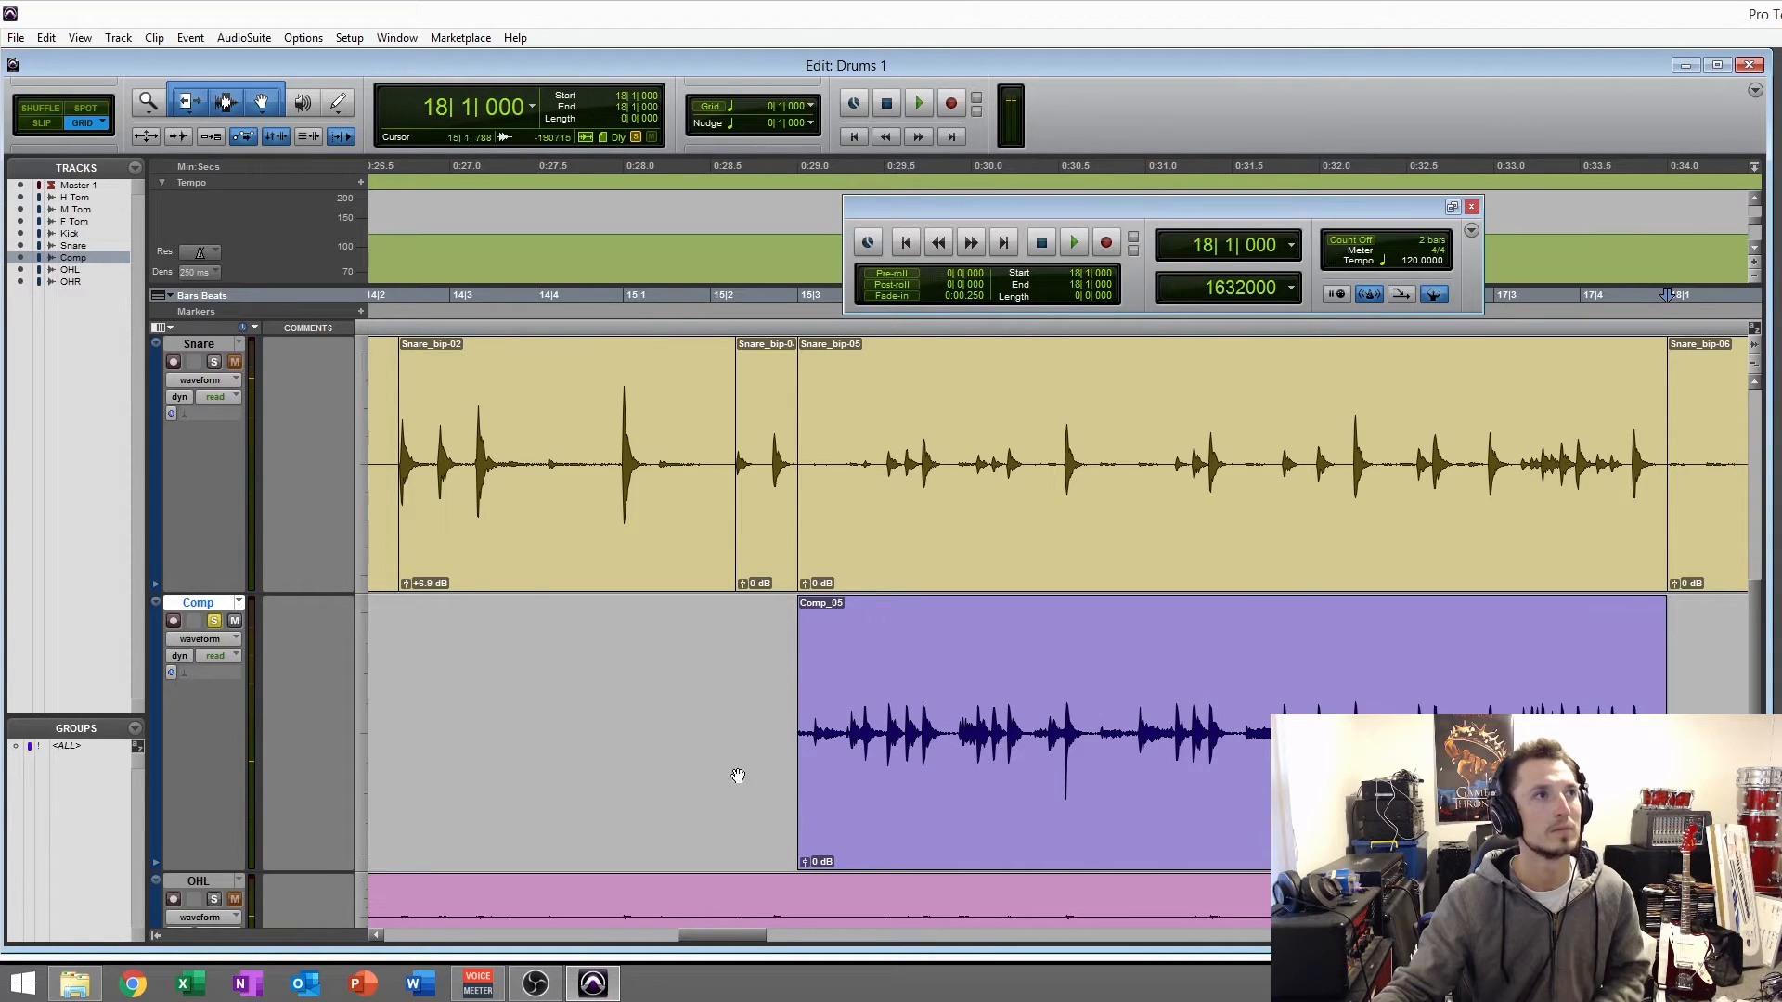
left_click(946, 800)
key("space")
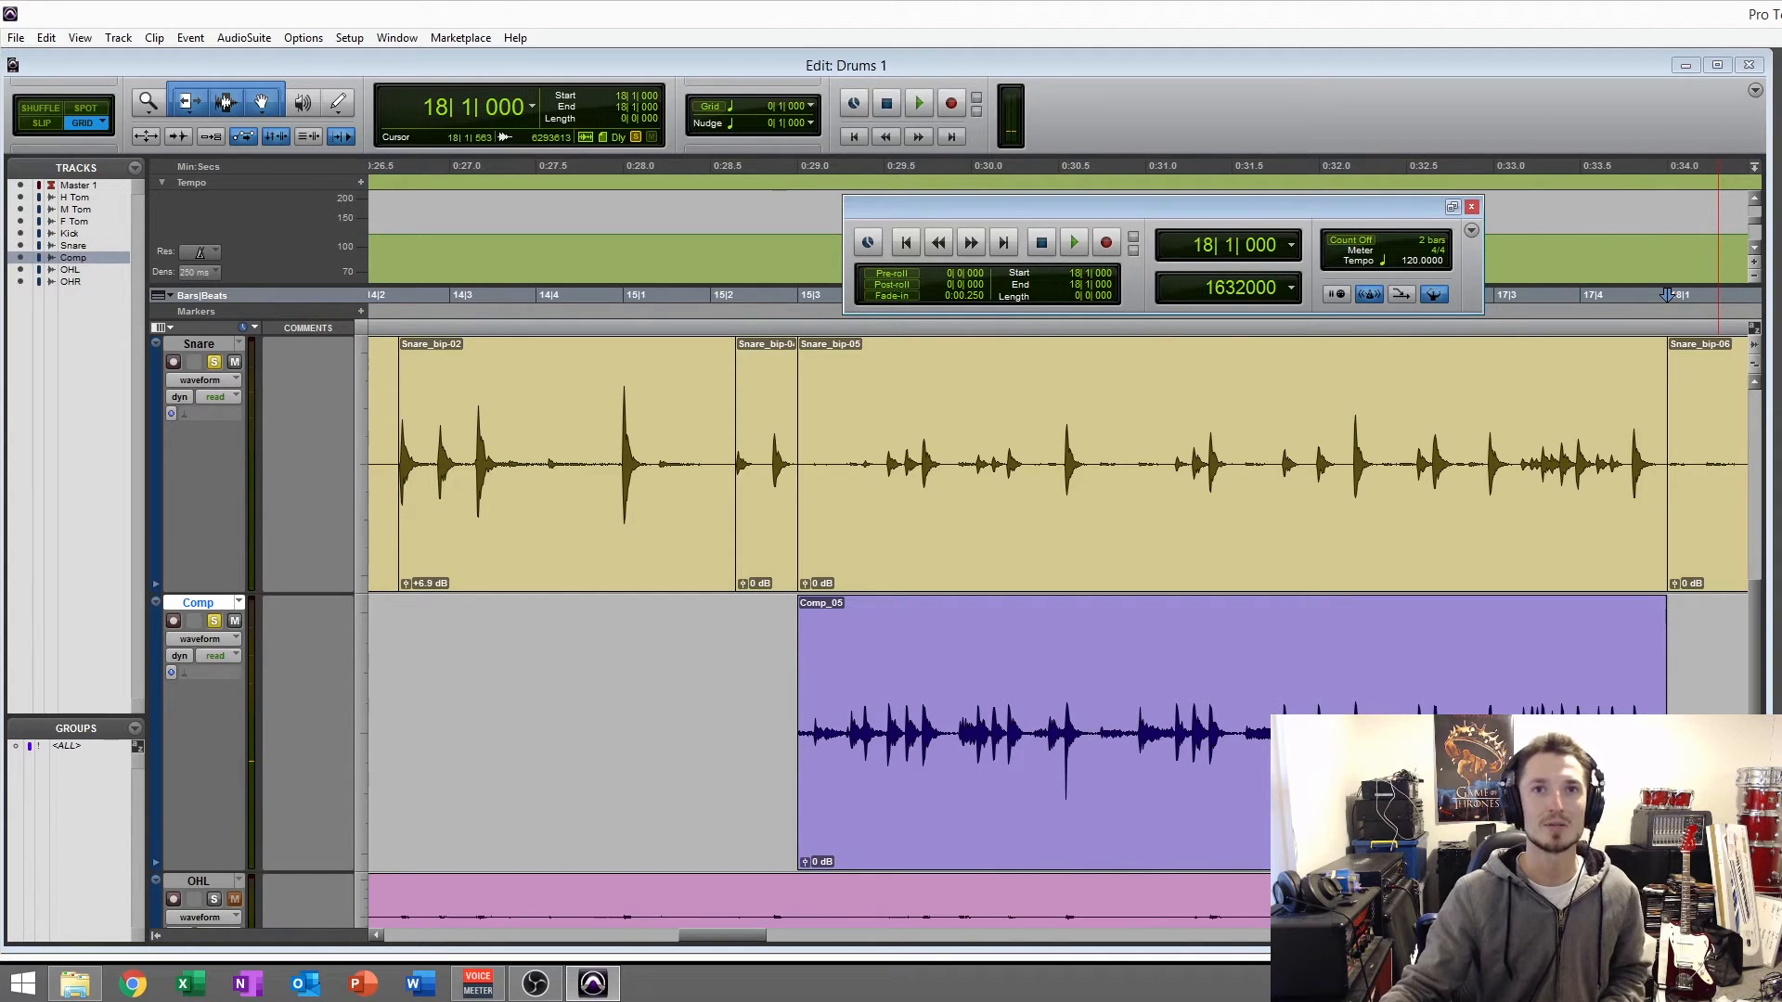
- Select the Comp_05 clip, turn on loop playback, play the soloed Snare and Comp tracks together, and show the mixer
left_click(1169, 733)
left_click(1163, 782)
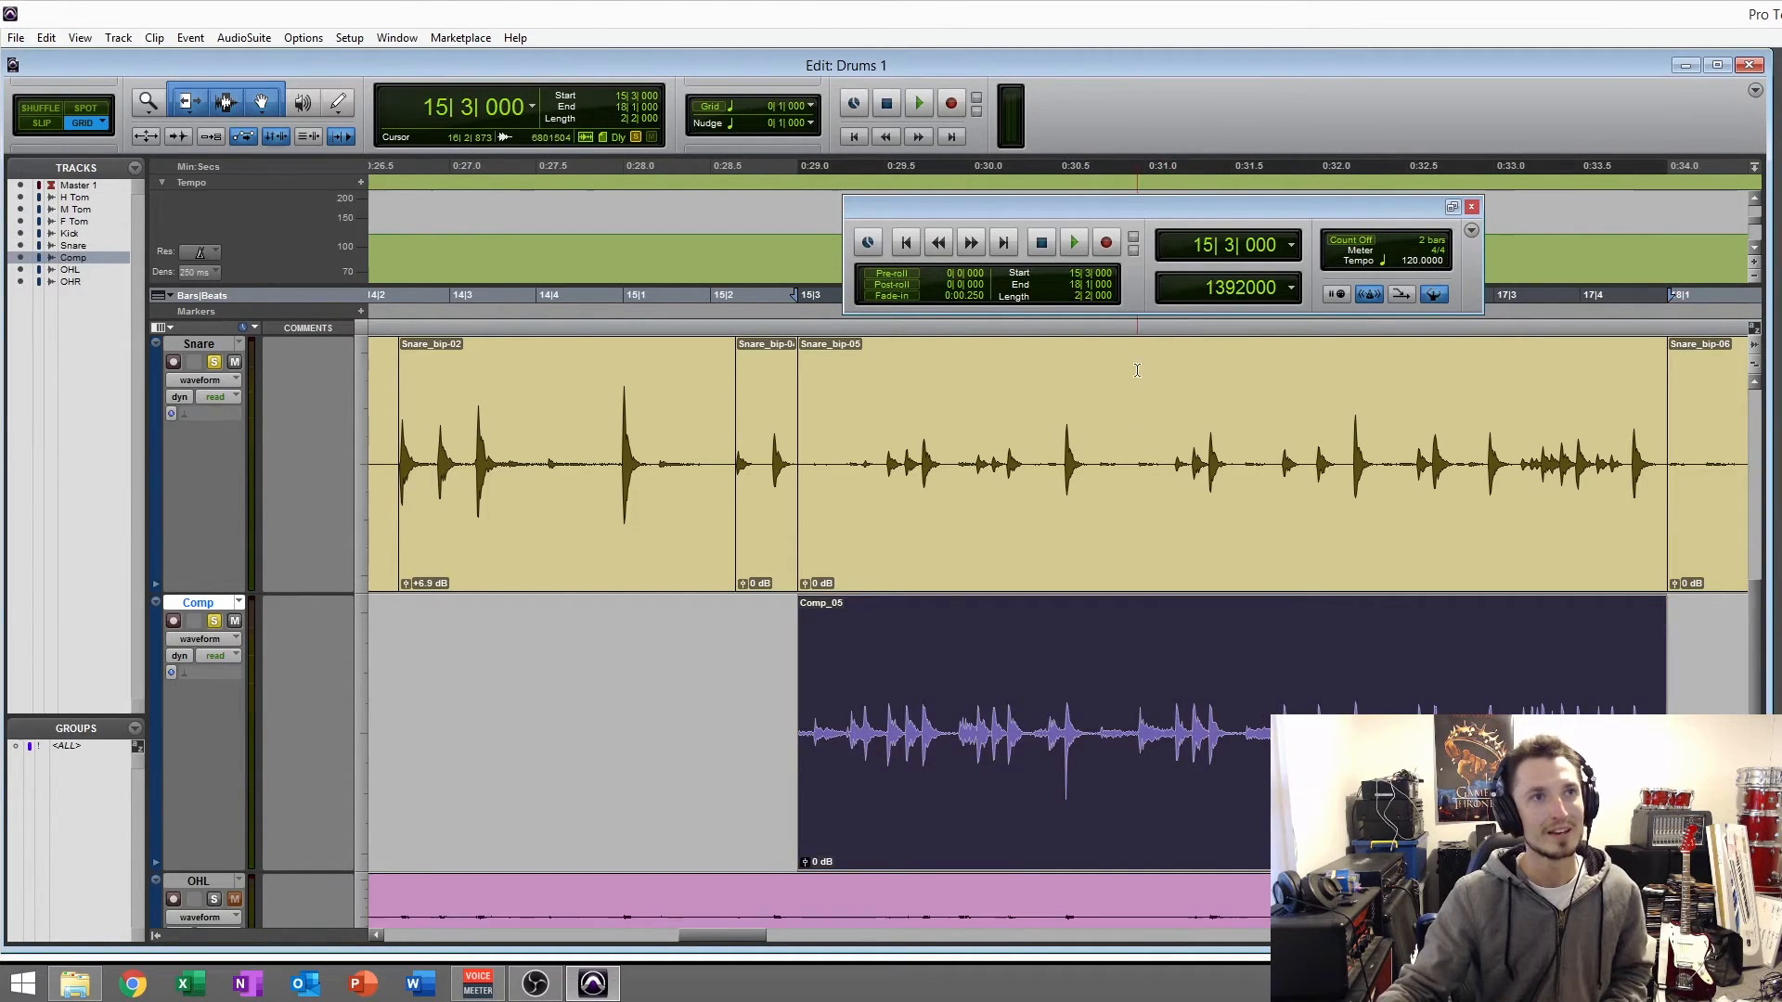
right_click(1078, 242)
left_click(1113, 287)
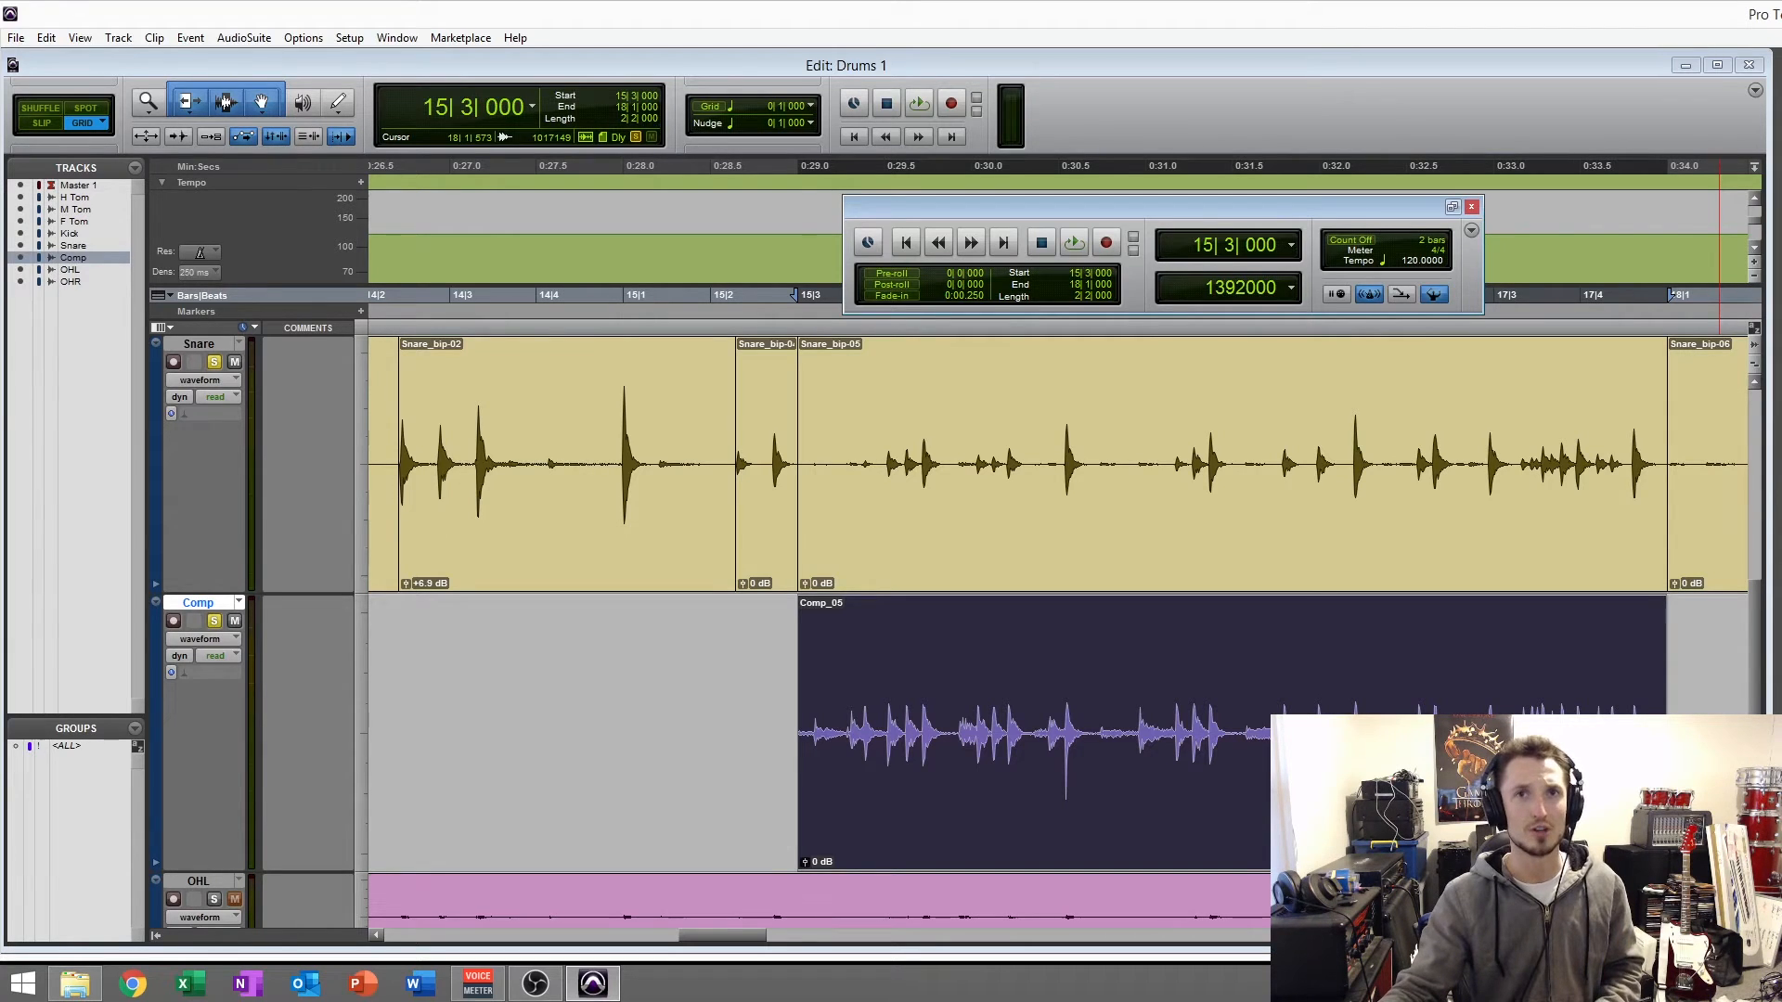
key("space")
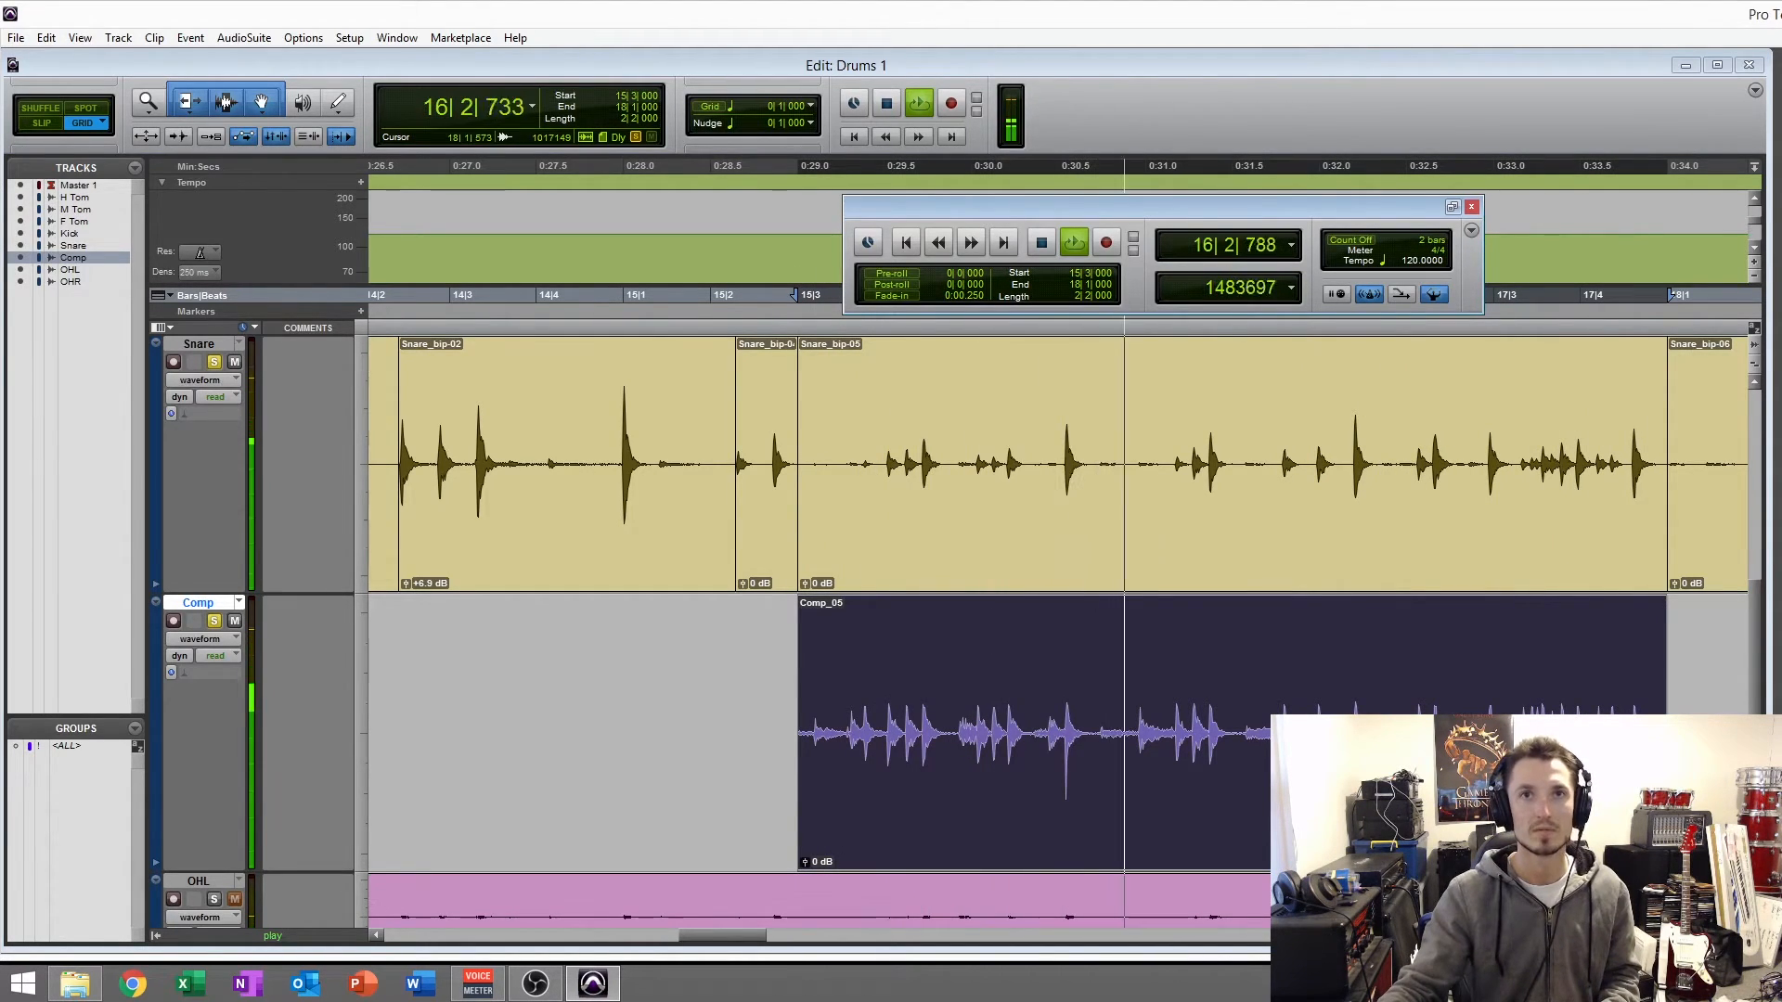
key("ctrl+equal")
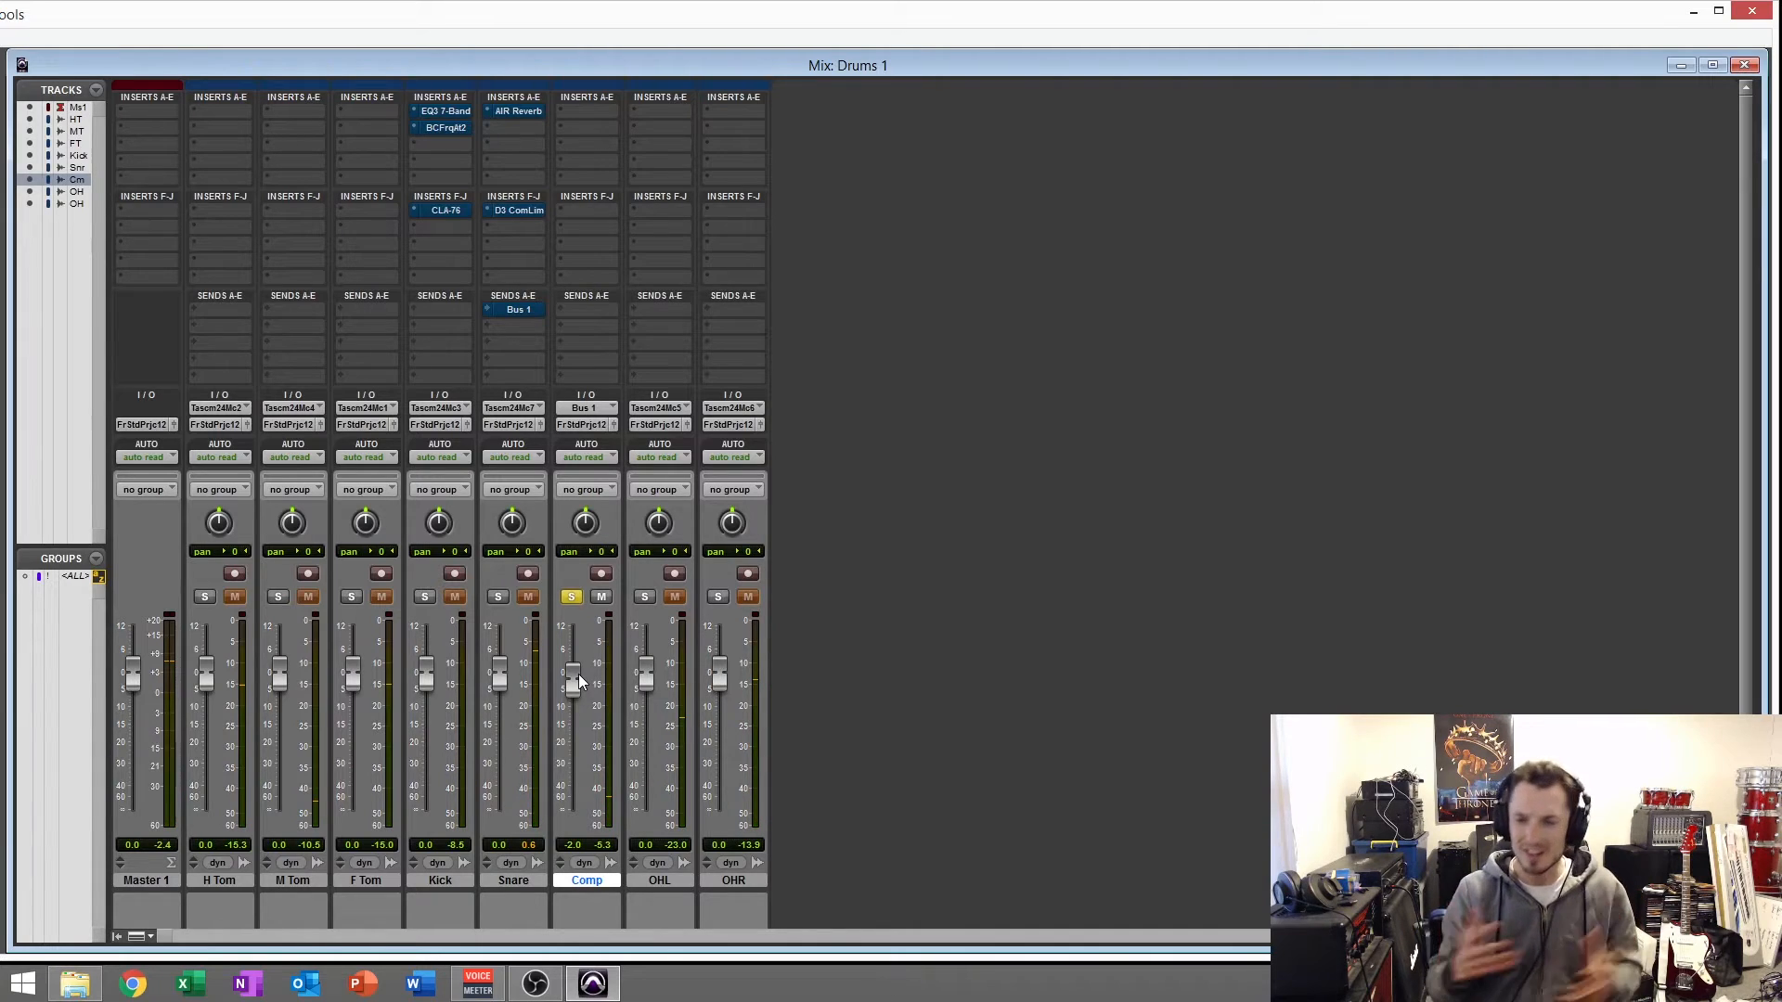